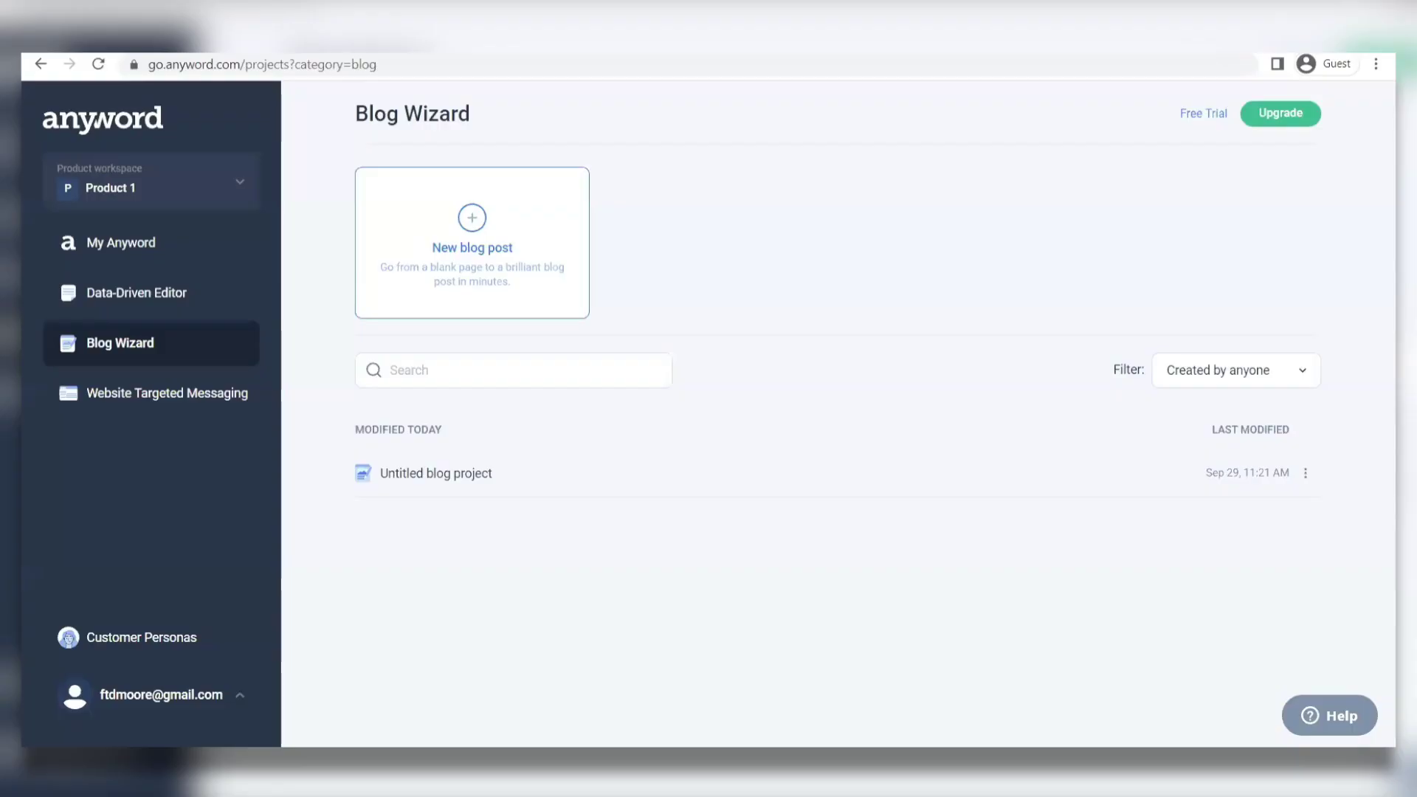
scroll(224, 270, "down", 3)
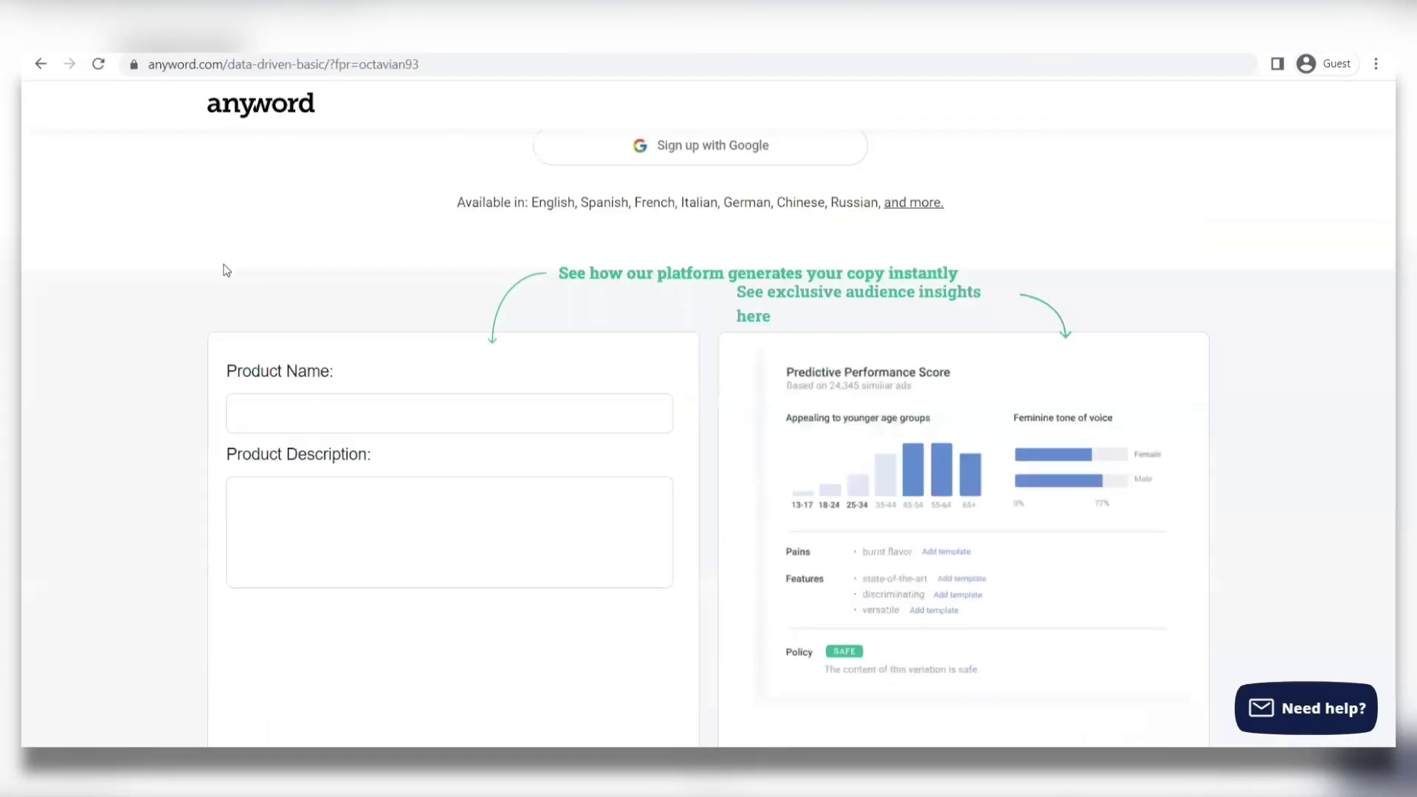
scroll(223, 270, "up", 3)
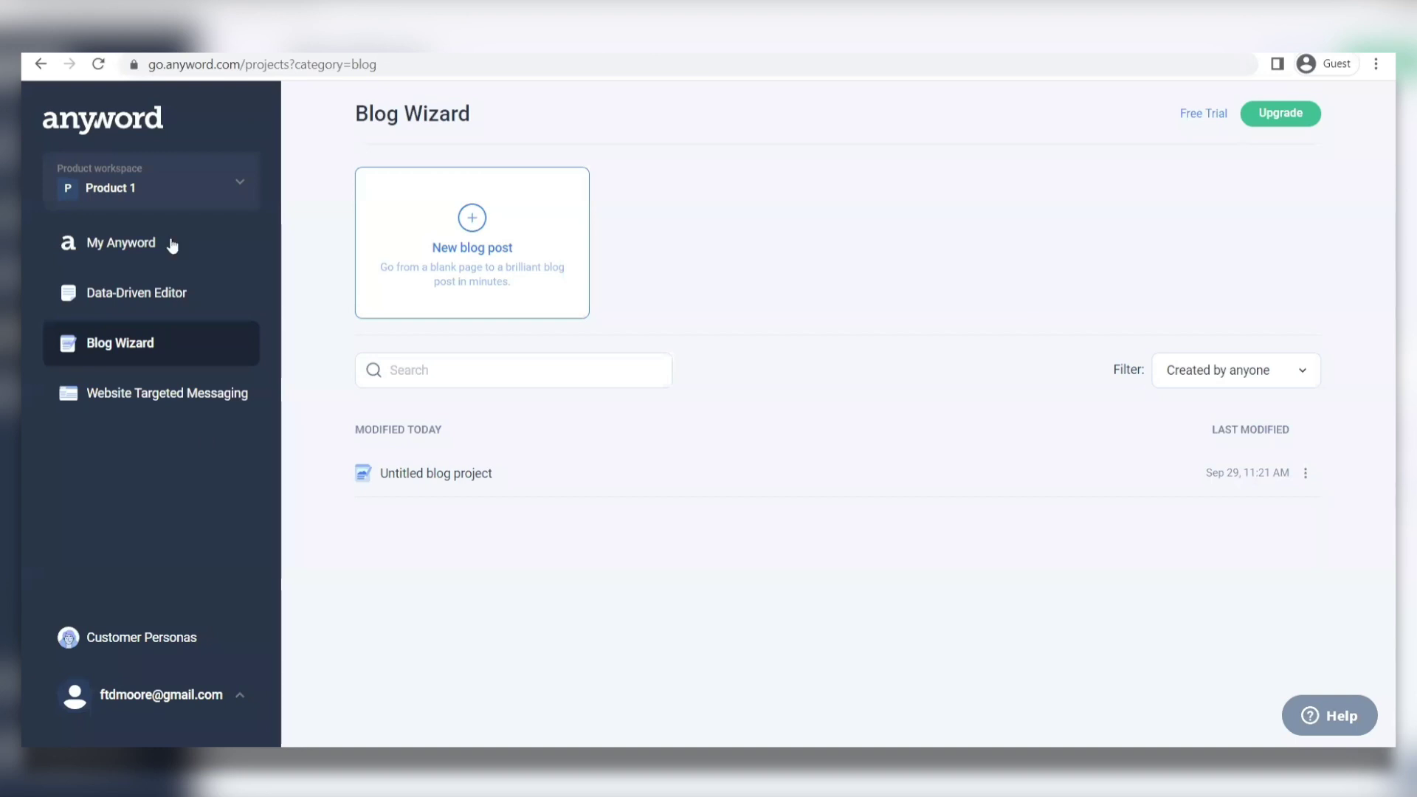
Start an Anyword blog post on making money with affiliate marketing, topic Online Education
left_click(172, 364)
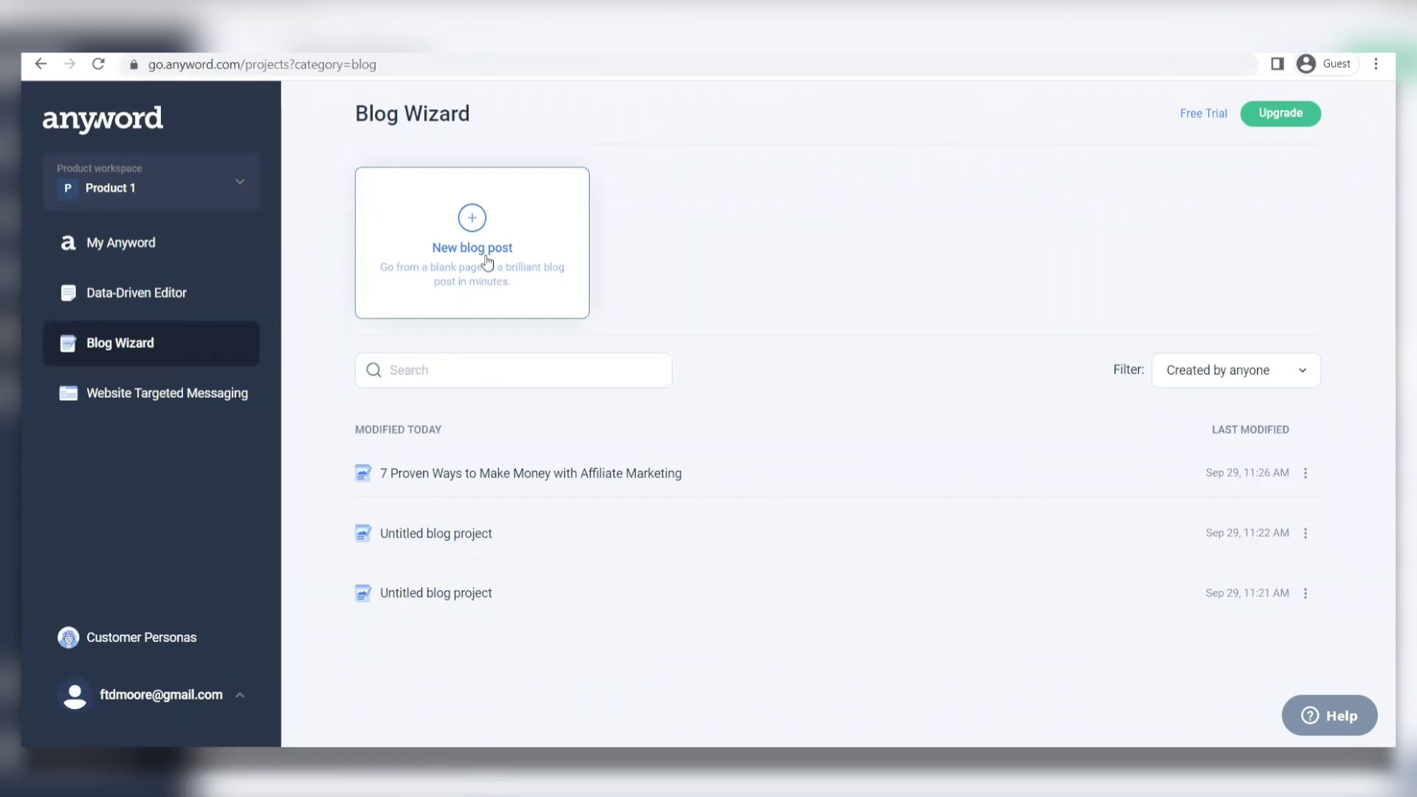
left_click(384, 217)
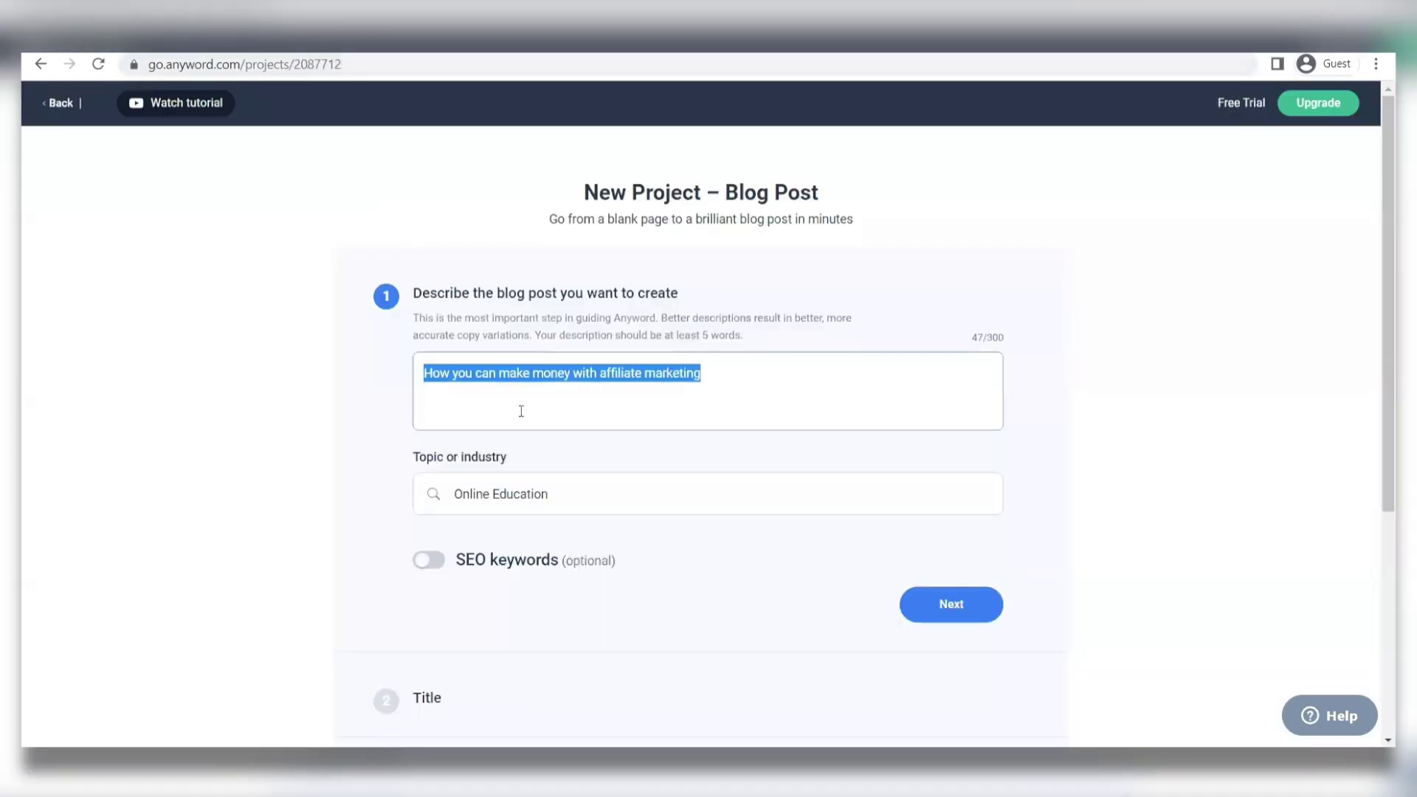
scroll(533, 353, "down", 1)
left_click(531, 348)
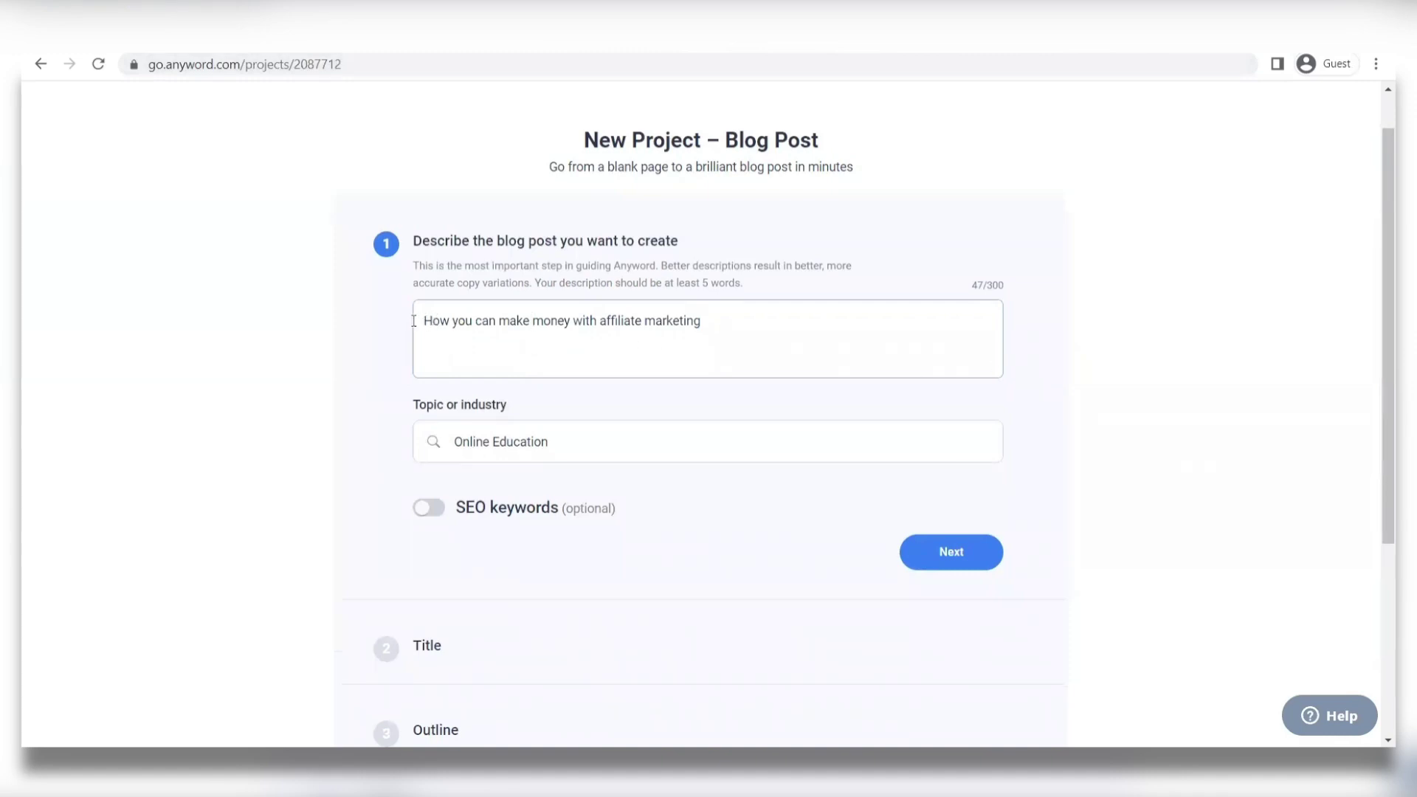
left_click_drag(719, 325, 342, 336)
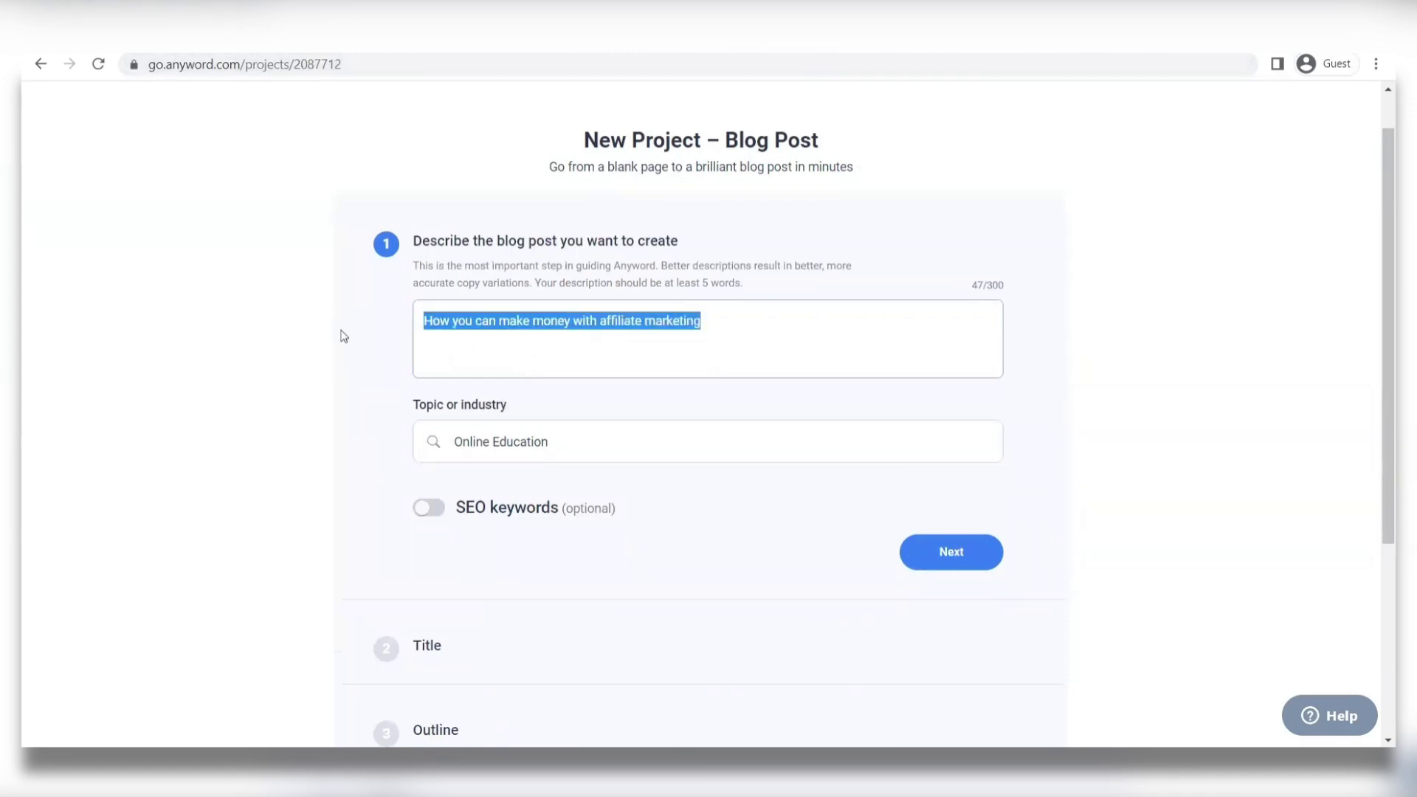
left_click(447, 355)
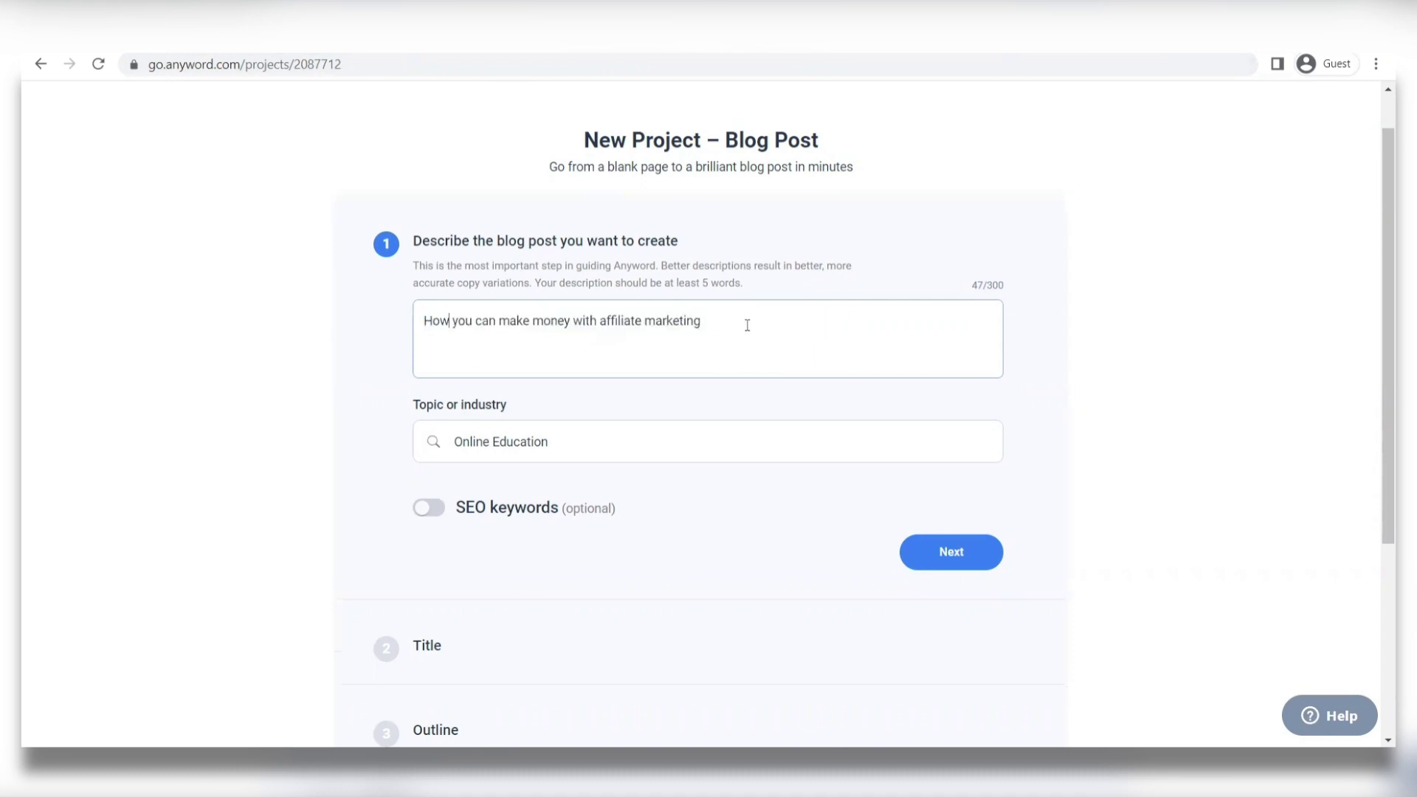
left_click(552, 439)
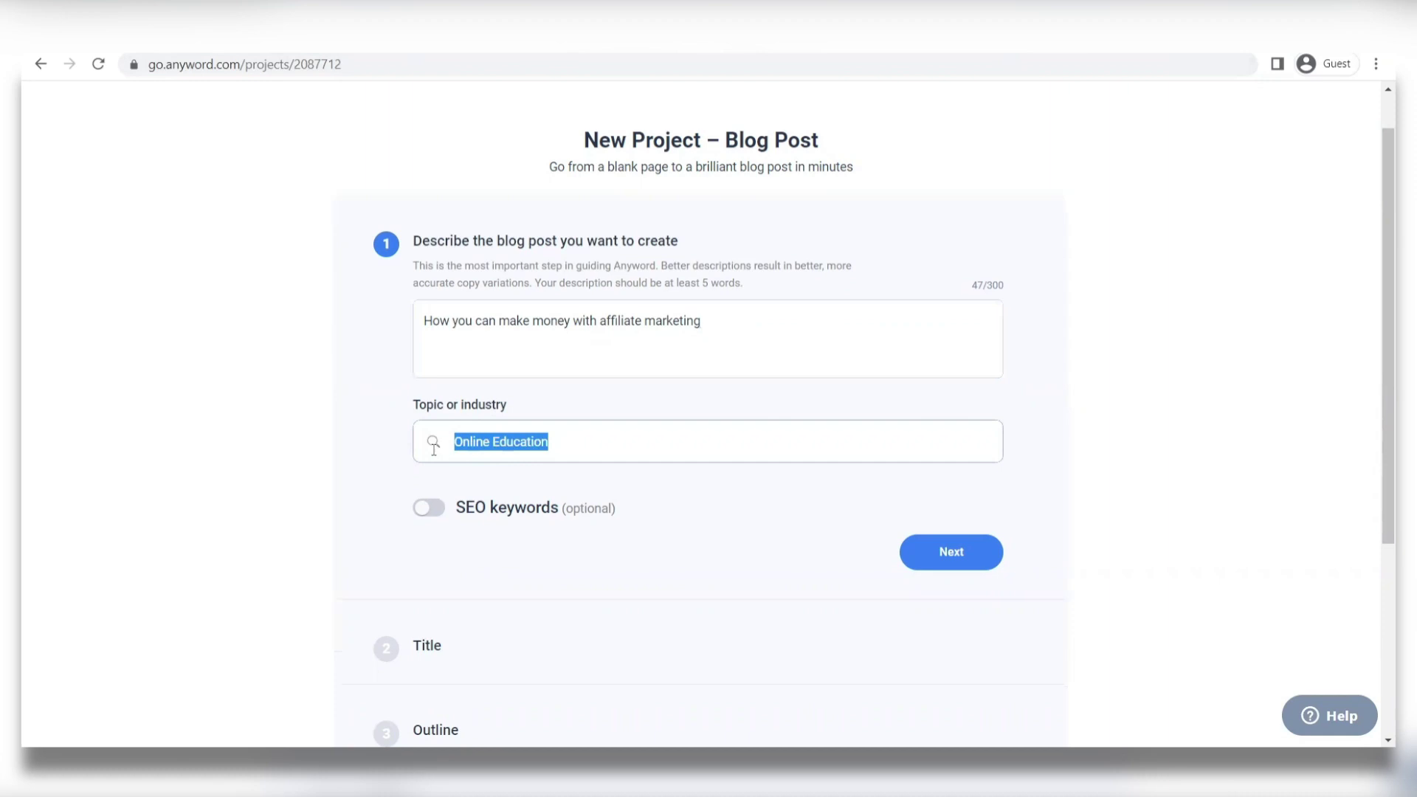
left_click(632, 422)
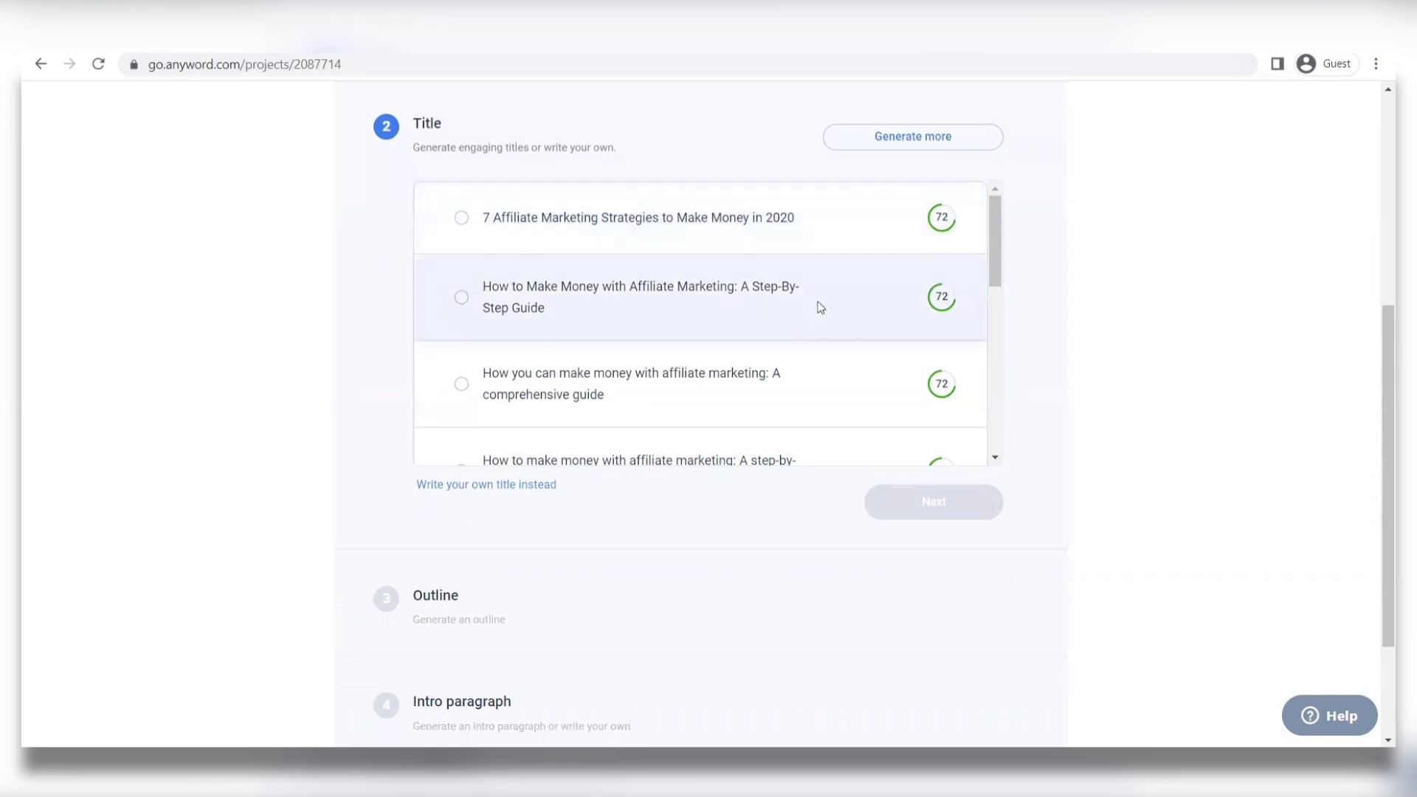
scroll(743, 365, "down", 1)
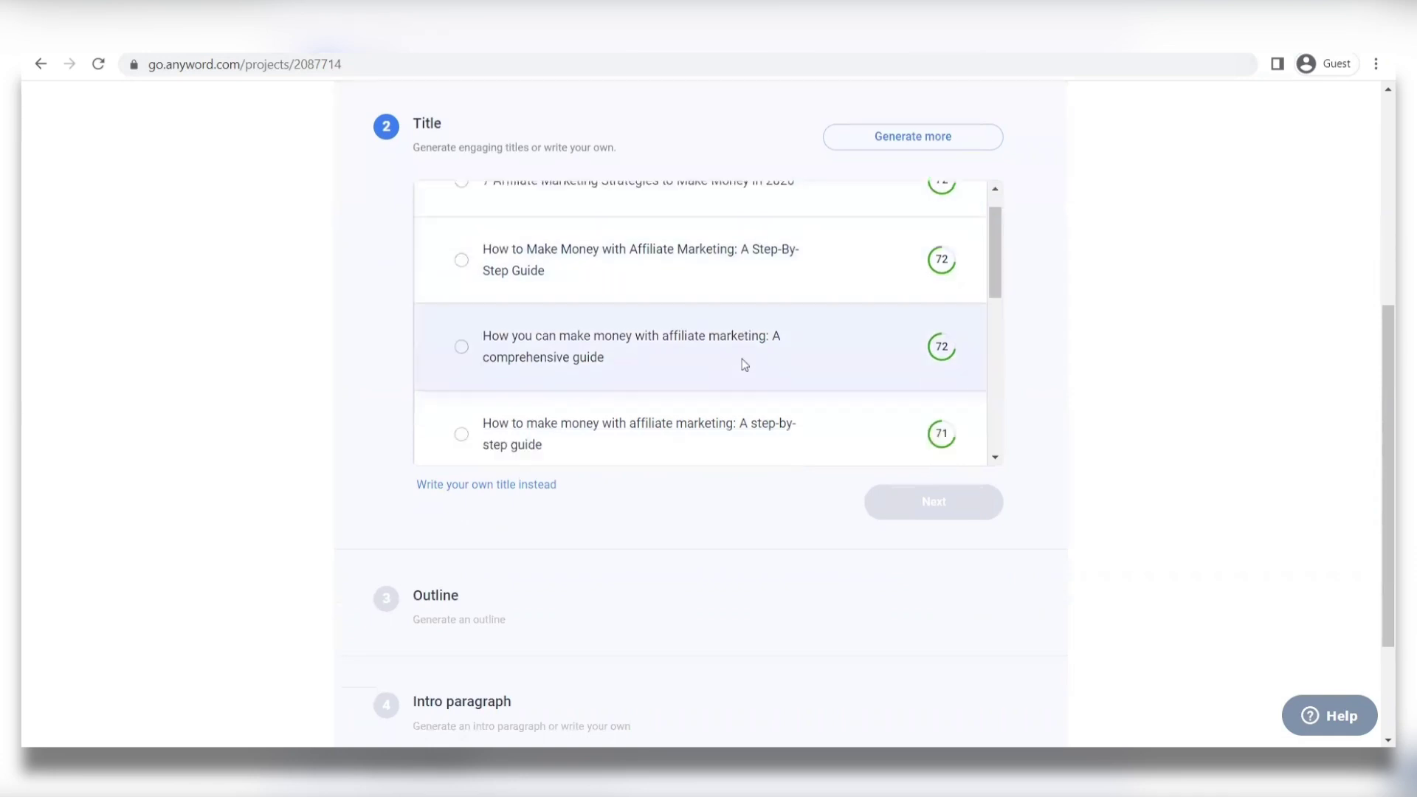
scroll(743, 357, "down", 1)
scroll(743, 357, "down", 5)
scroll(744, 358, "down", 1)
scroll(743, 358, "up", 5)
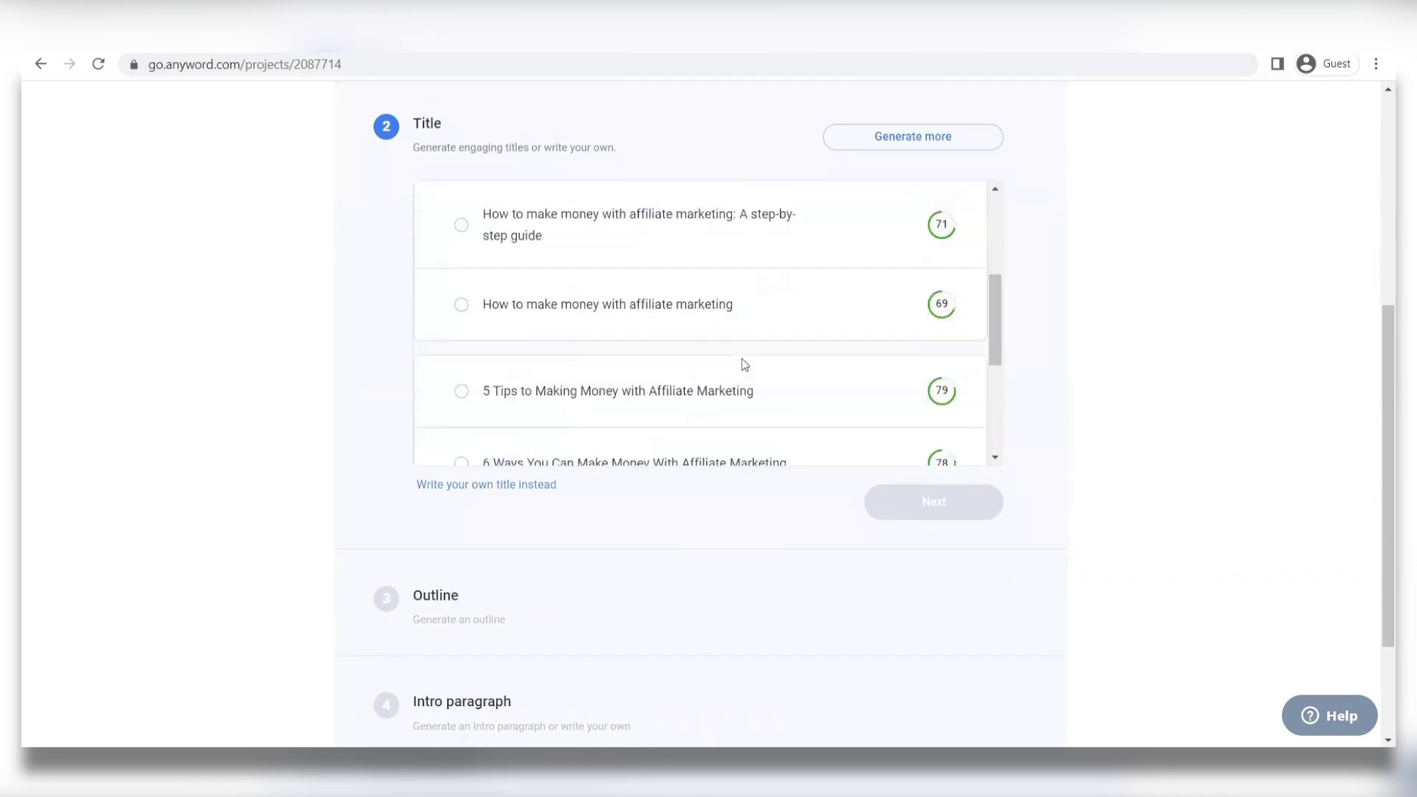
scroll(743, 358, "up", 2)
scroll(742, 364, "up", 1)
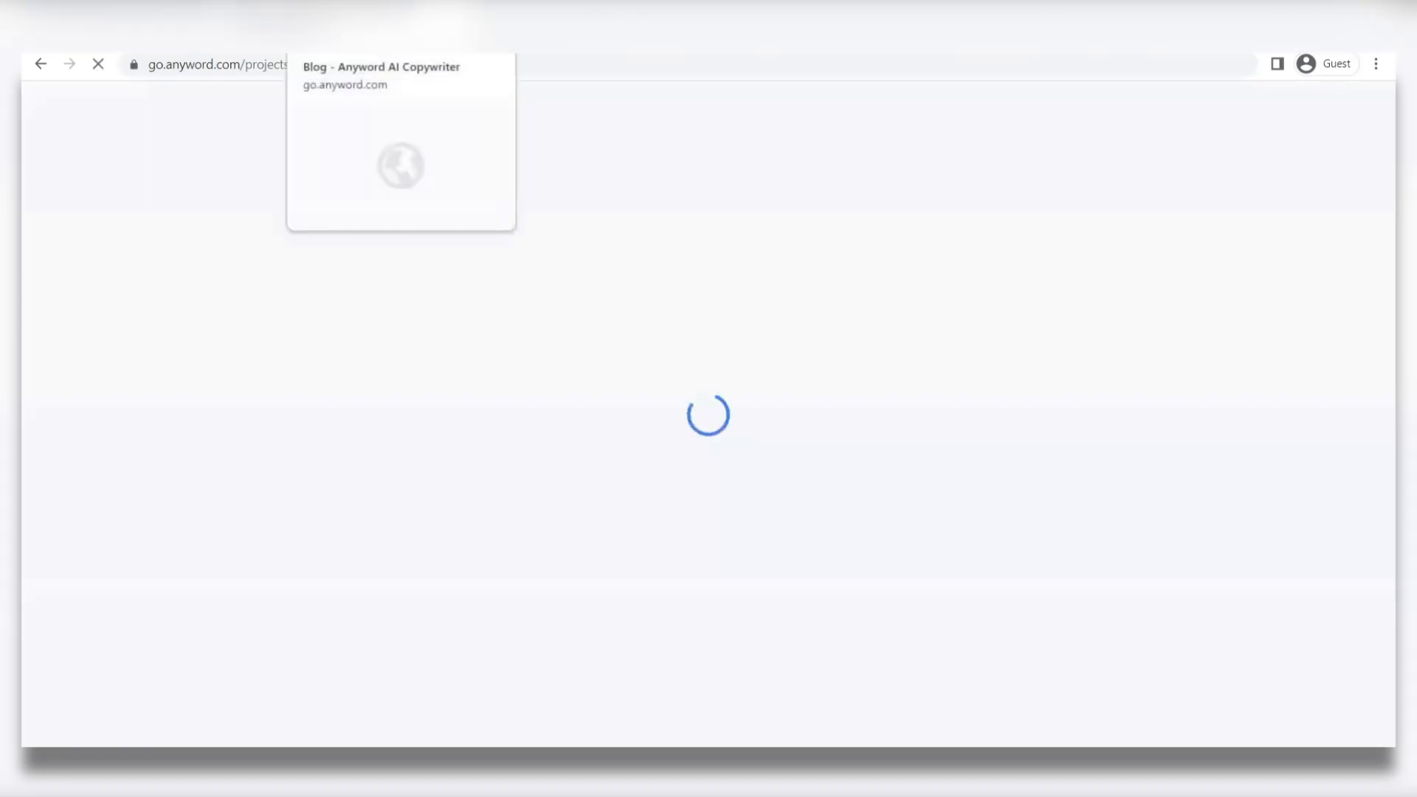
Choose the first suggested title, change its year 2020 to 2022, and regenerate the outline
left_click(488, 213)
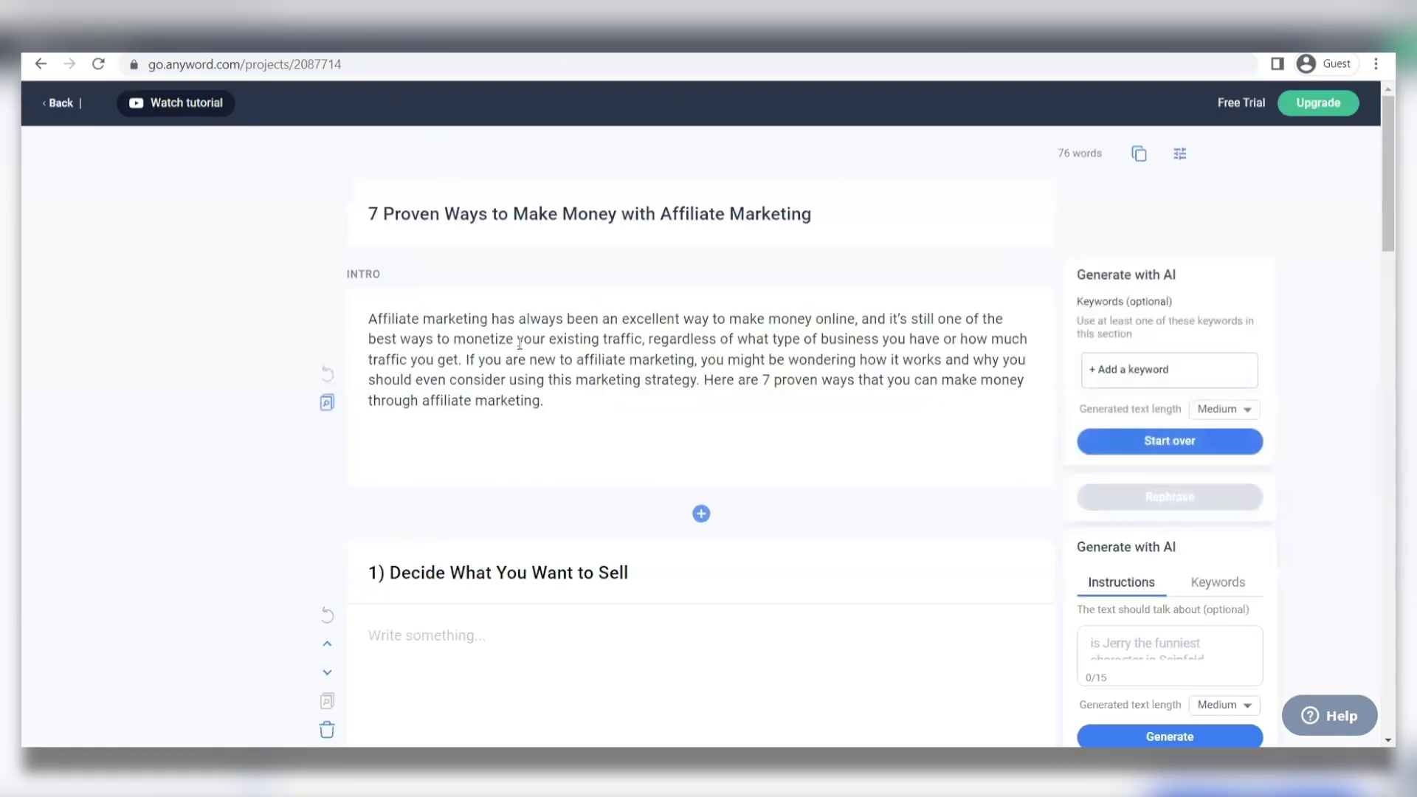
scroll(515, 344, "down", 1)
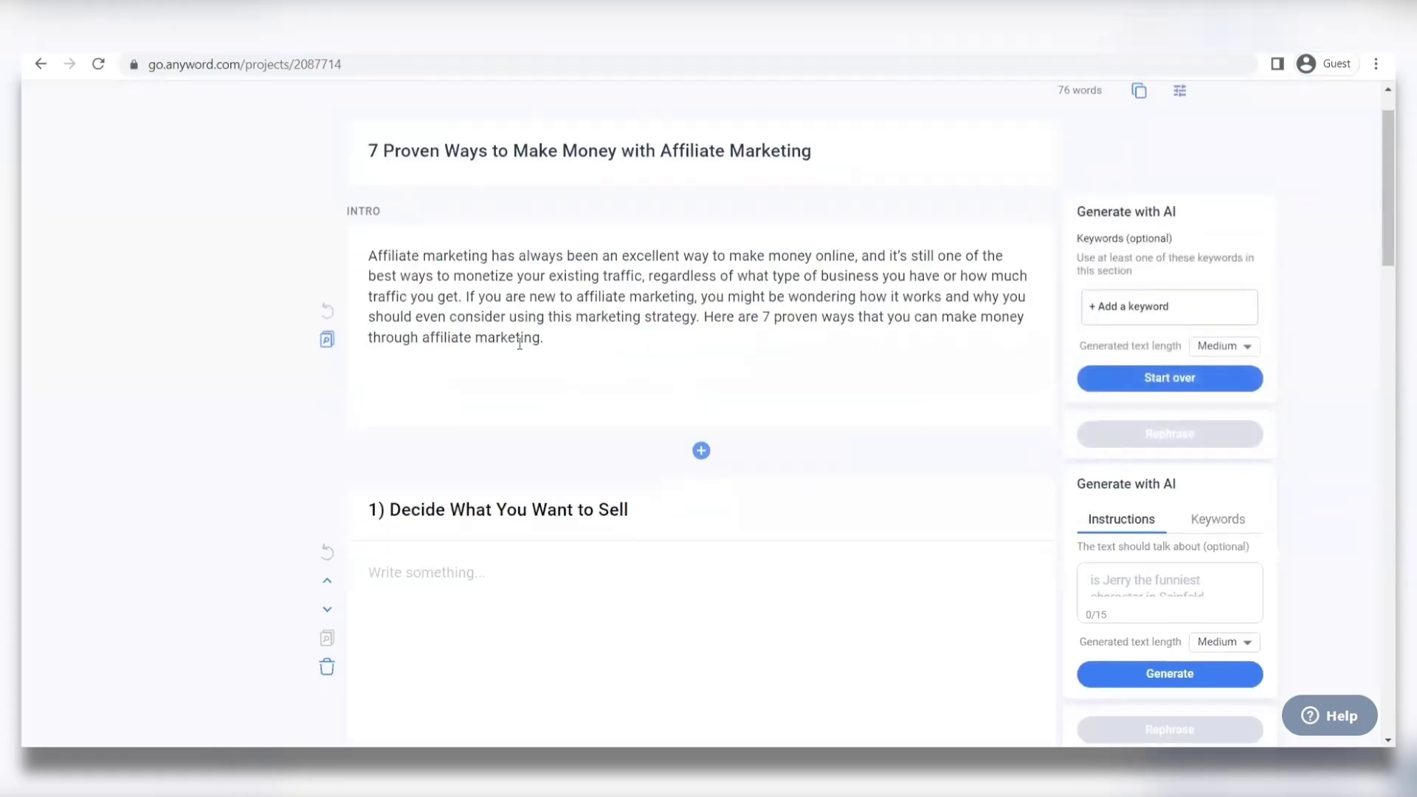
scroll(517, 343, "down", 3)
scroll(518, 350, "down", 5)
scroll(518, 350, "down", 3)
scroll(518, 351, "down", 3)
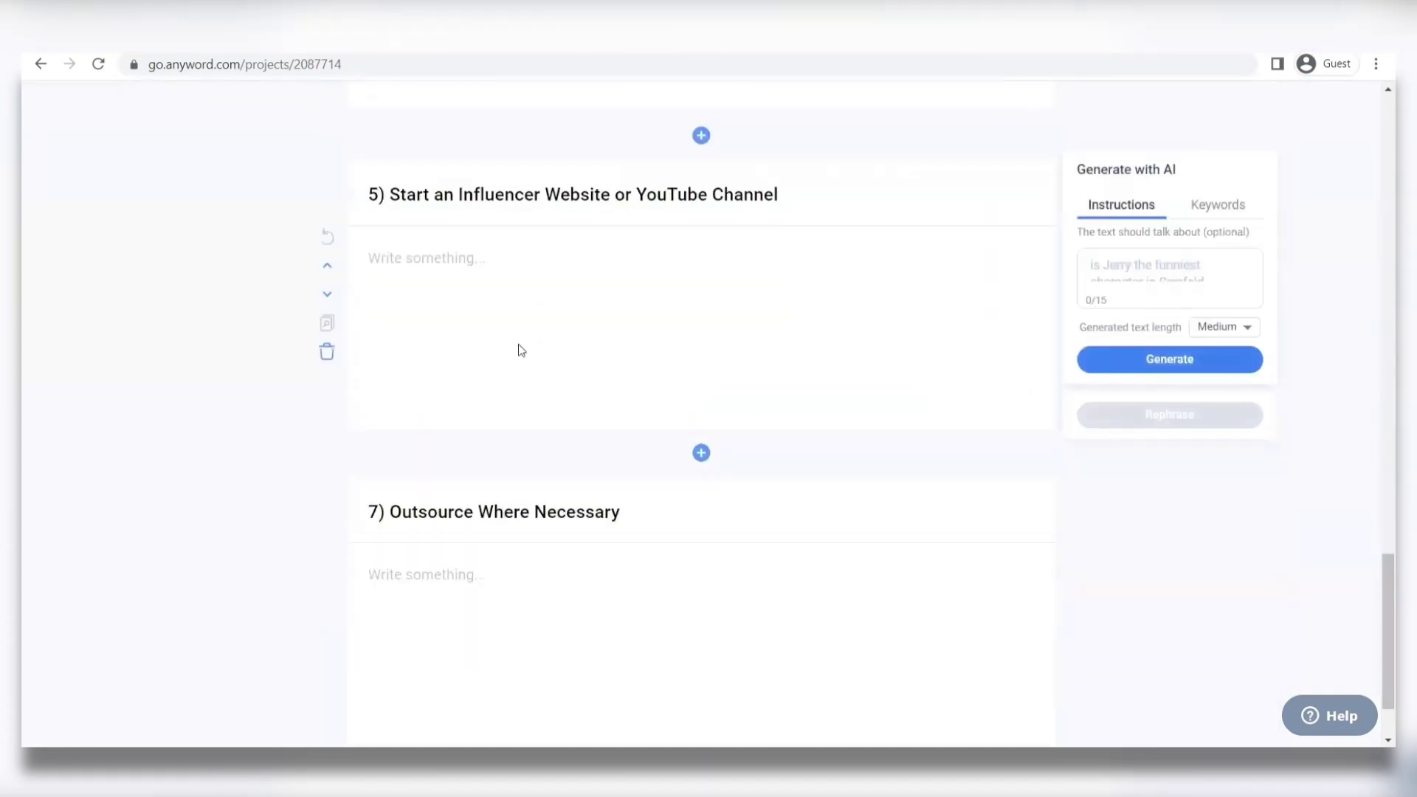
scroll(519, 351, "down", 1)
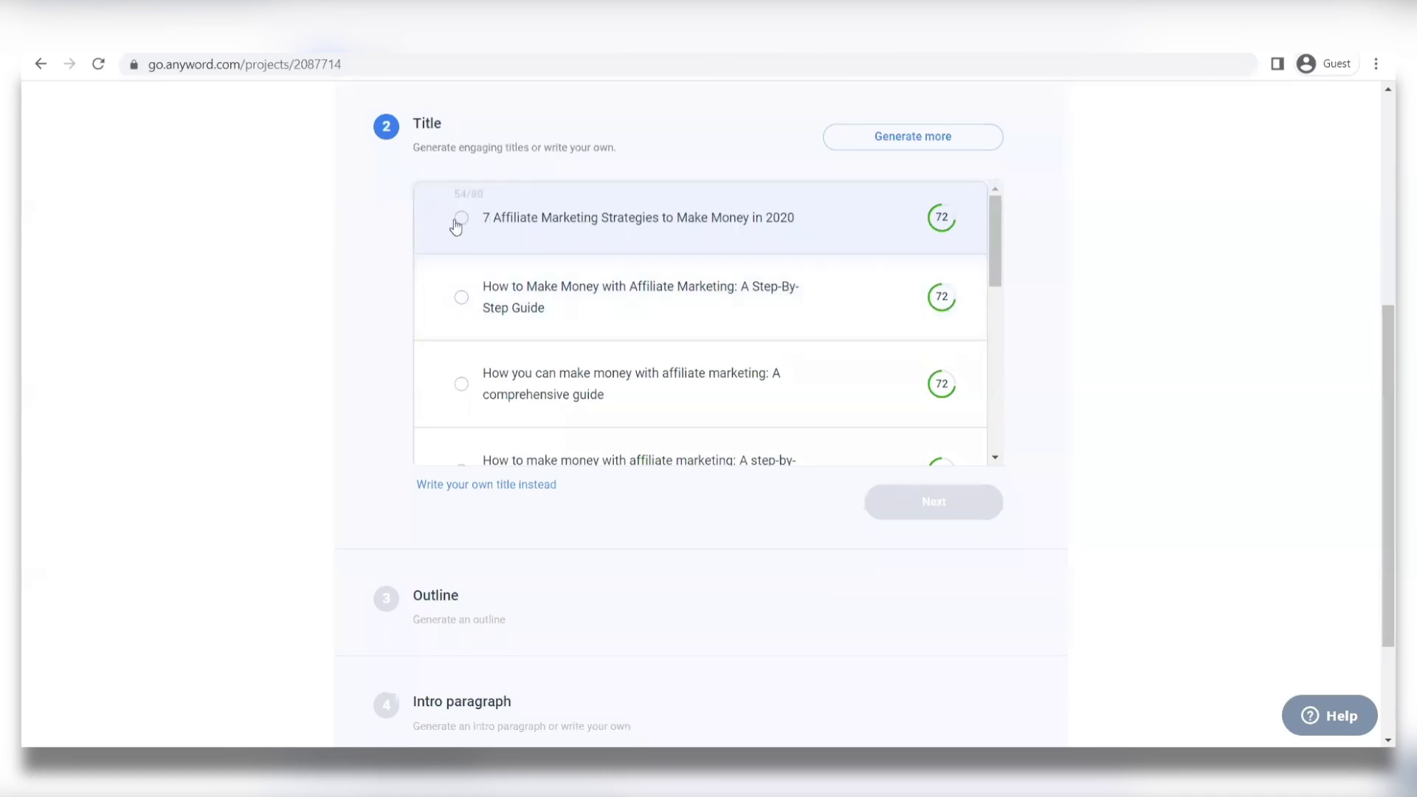
left_click(461, 218)
left_click(805, 218)
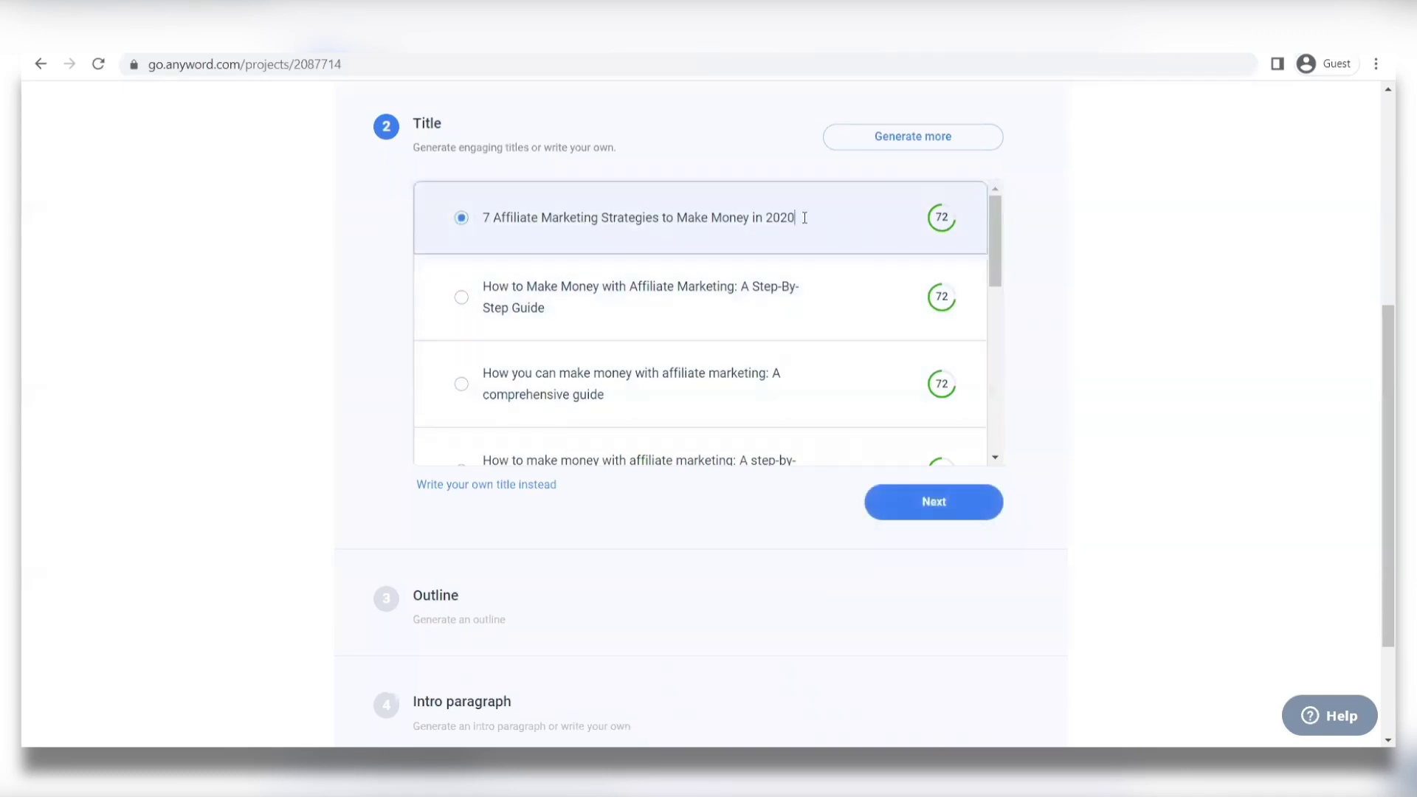
key("BackSpace")
type("2")
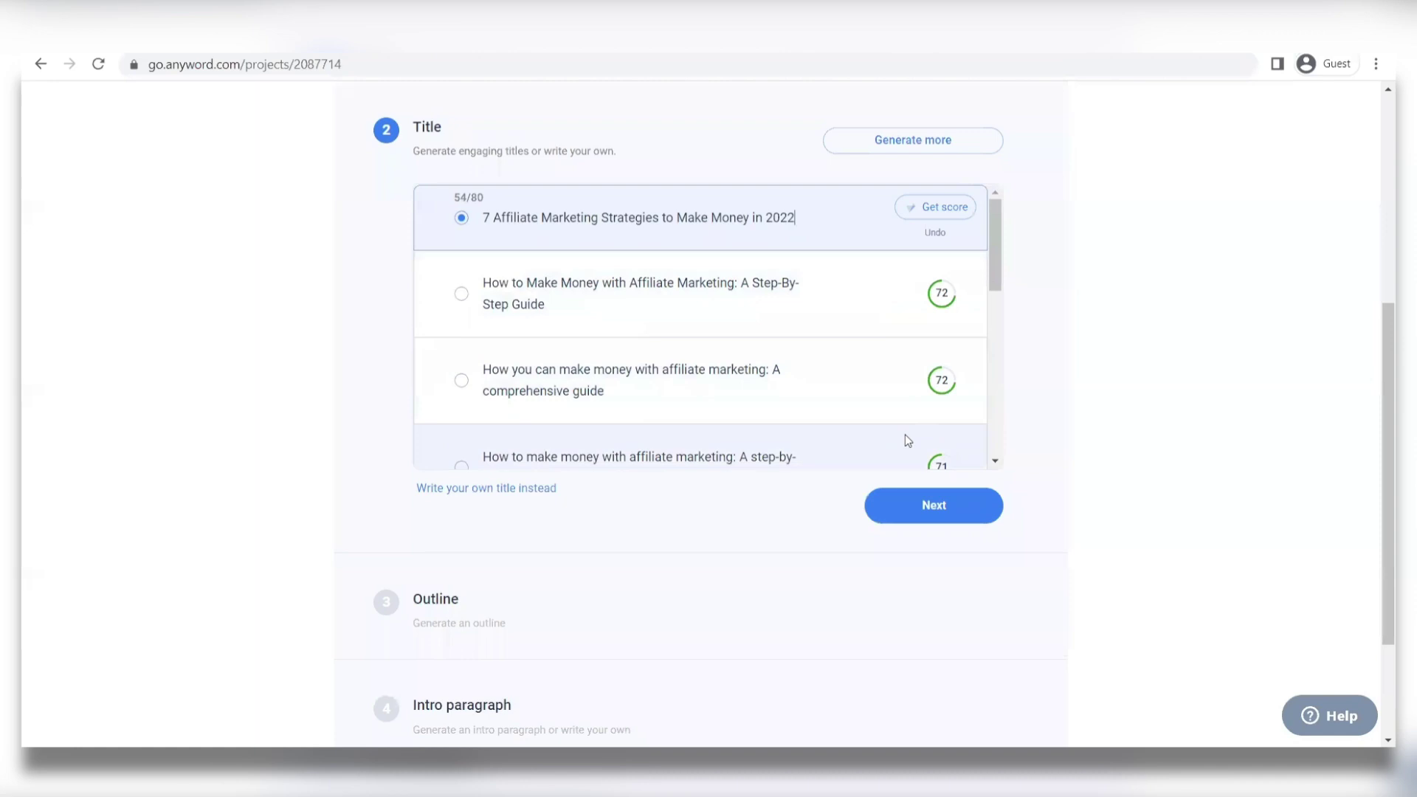
left_click(898, 495)
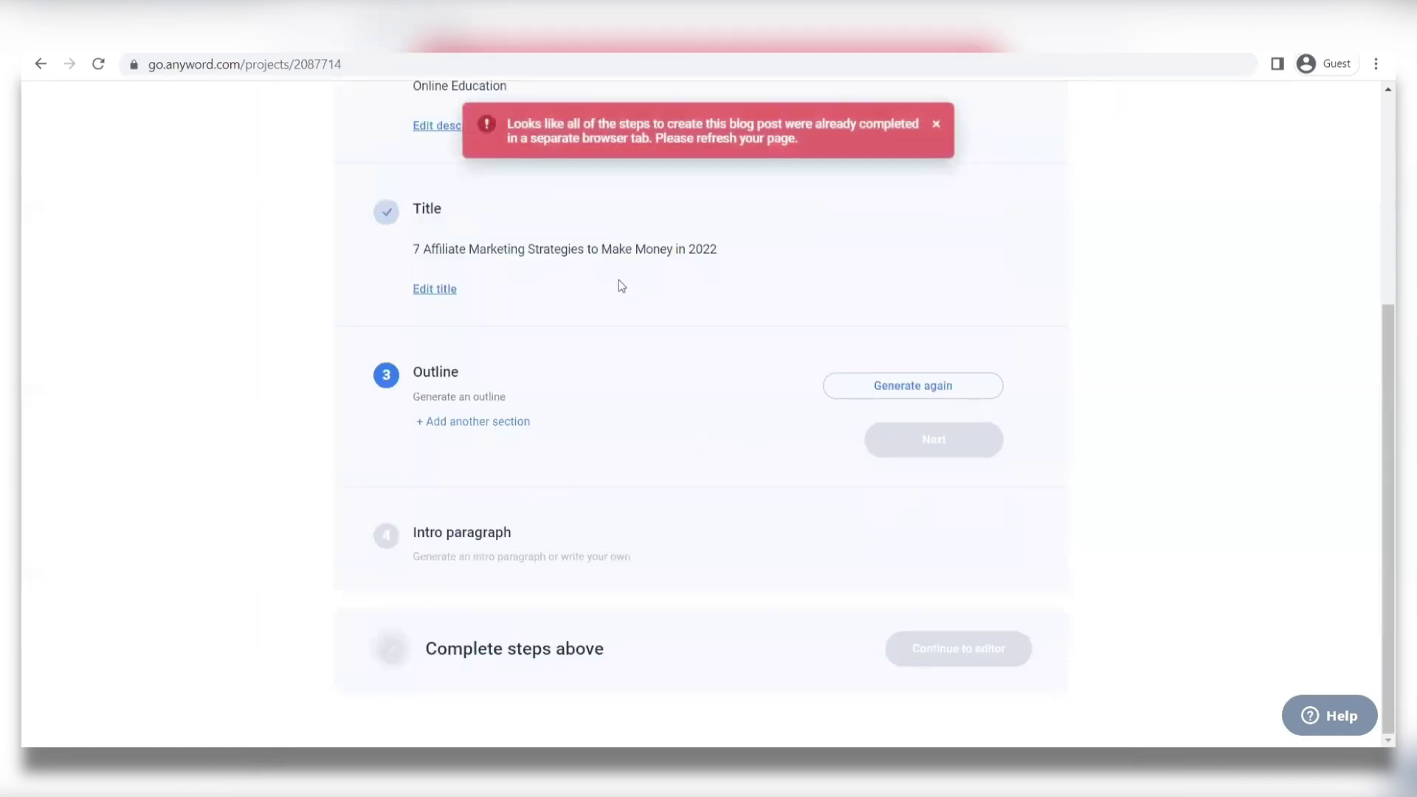
scroll(618, 280, "up", 1)
left_click(924, 510)
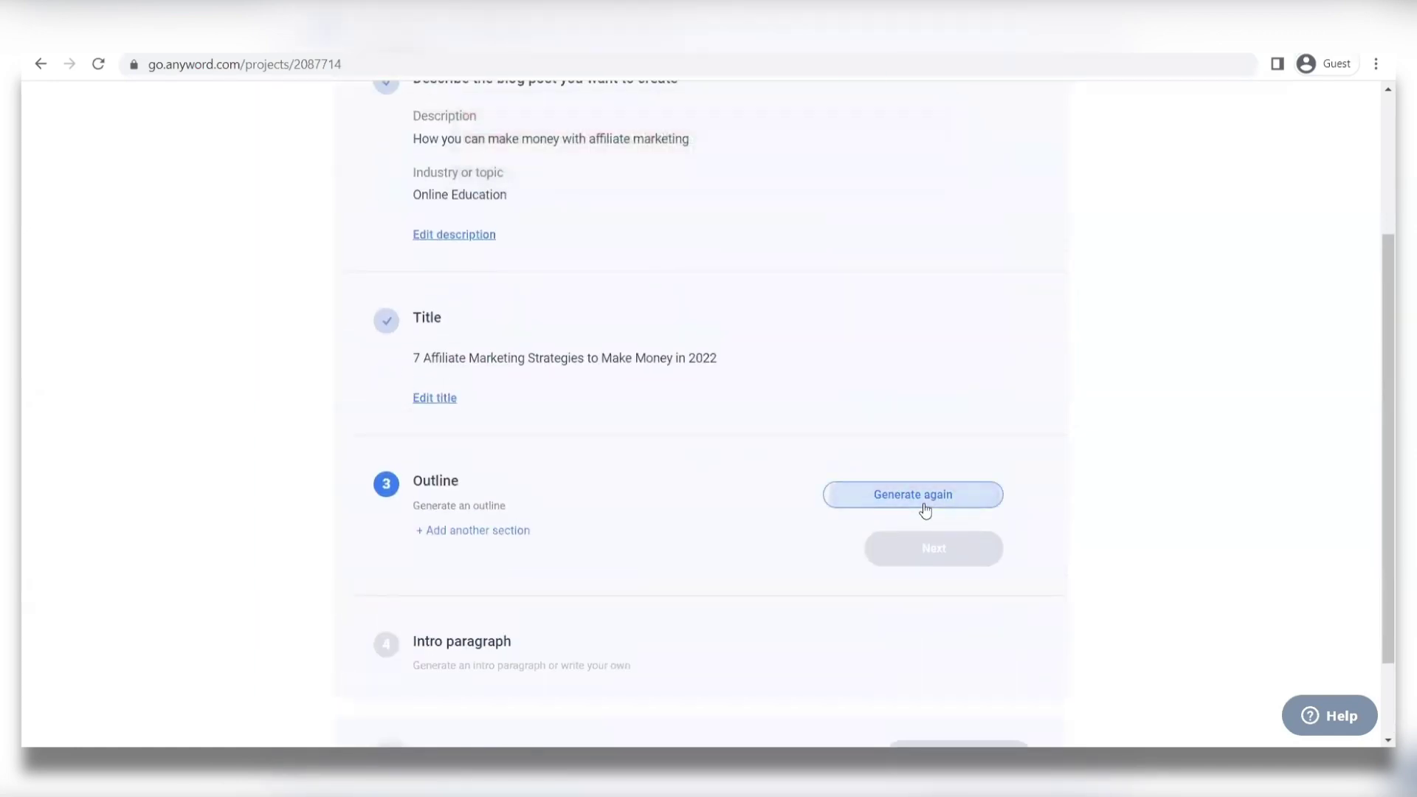
scroll(676, 528, "down", 1)
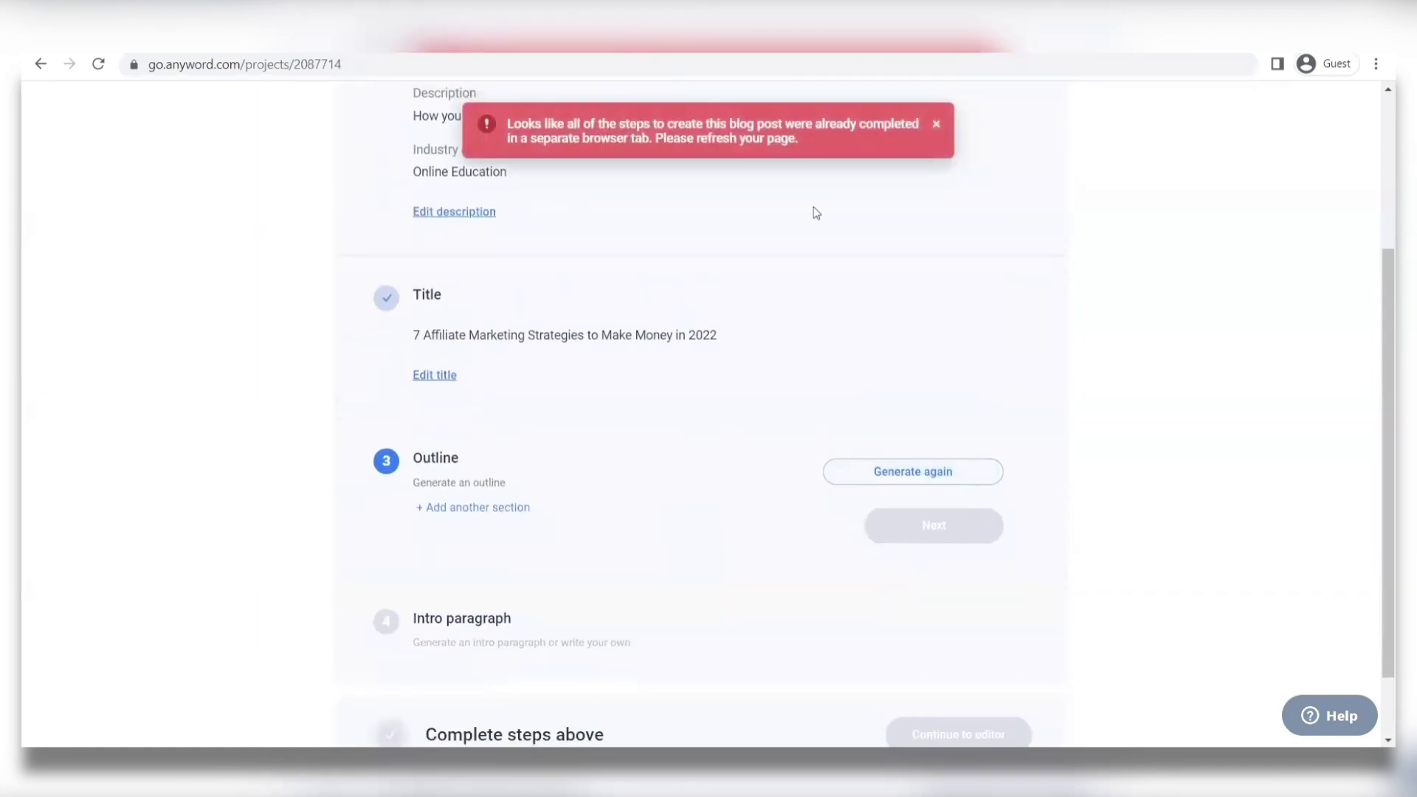
left_click(934, 126)
scroll(629, 341, "down", 1)
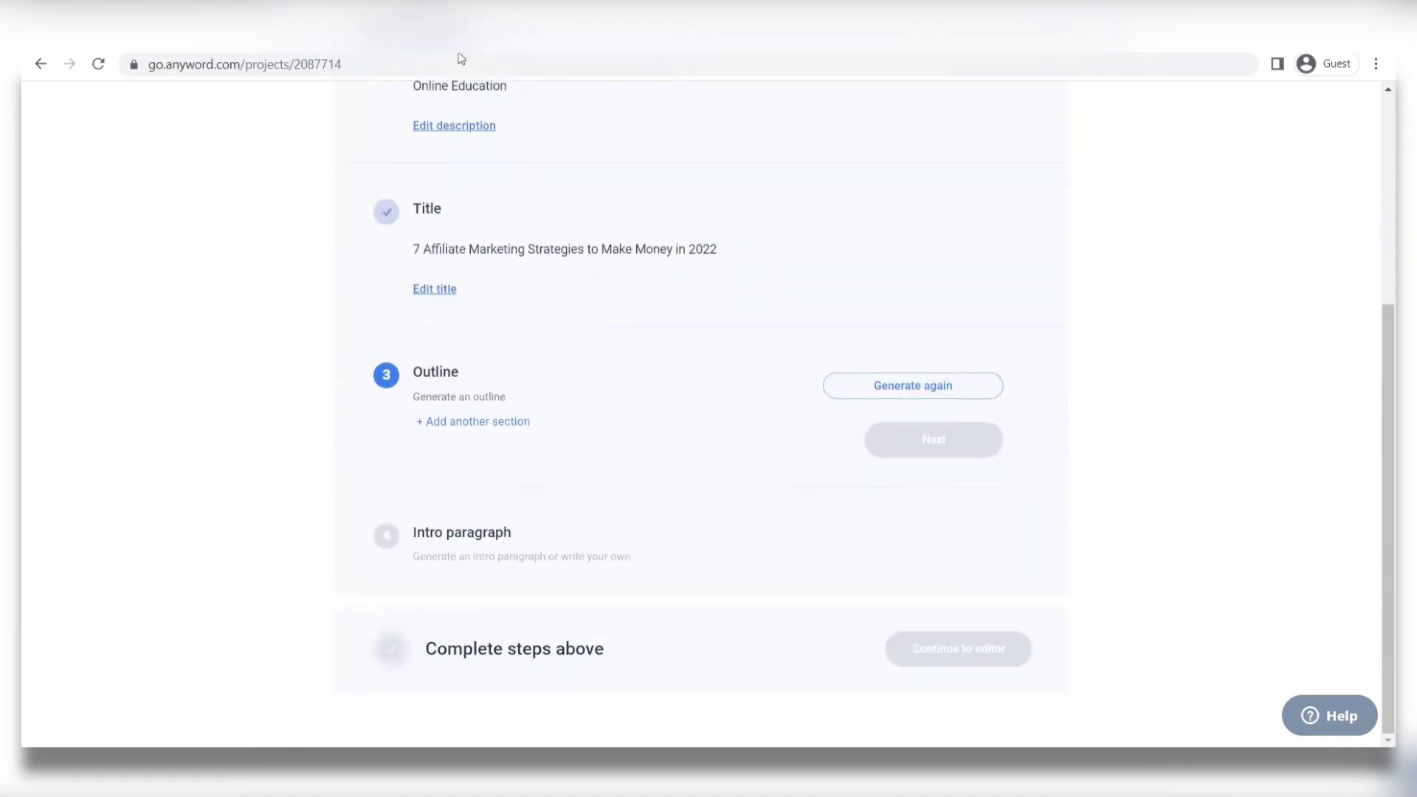
Copy the whole affiliate-marketing article from Anyword's full editor and show the browser tab's options
left_click(614, 263)
scroll(617, 263, "up", 3)
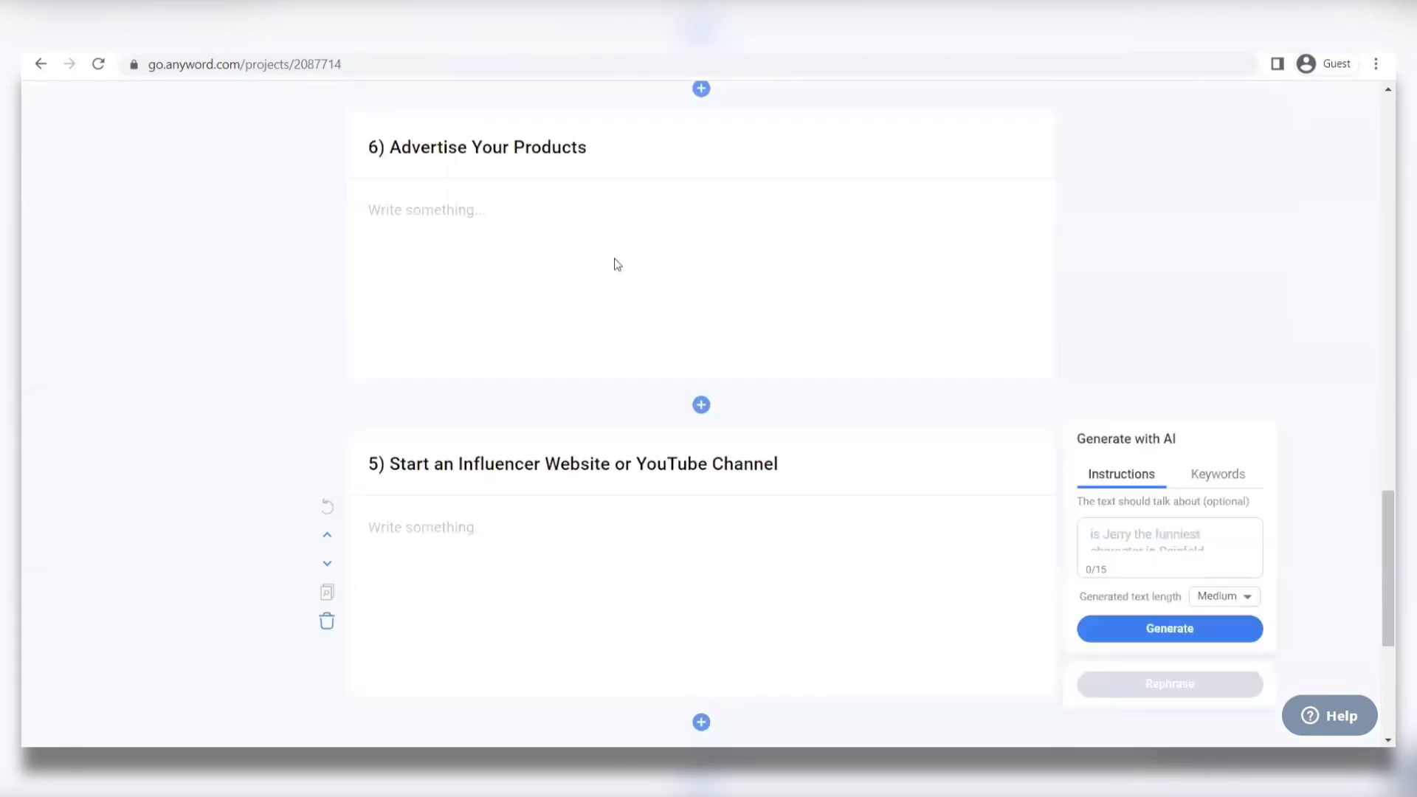
scroll(617, 263, "up", 10)
scroll(616, 264, "up", 3)
scroll(616, 263, "down", 1)
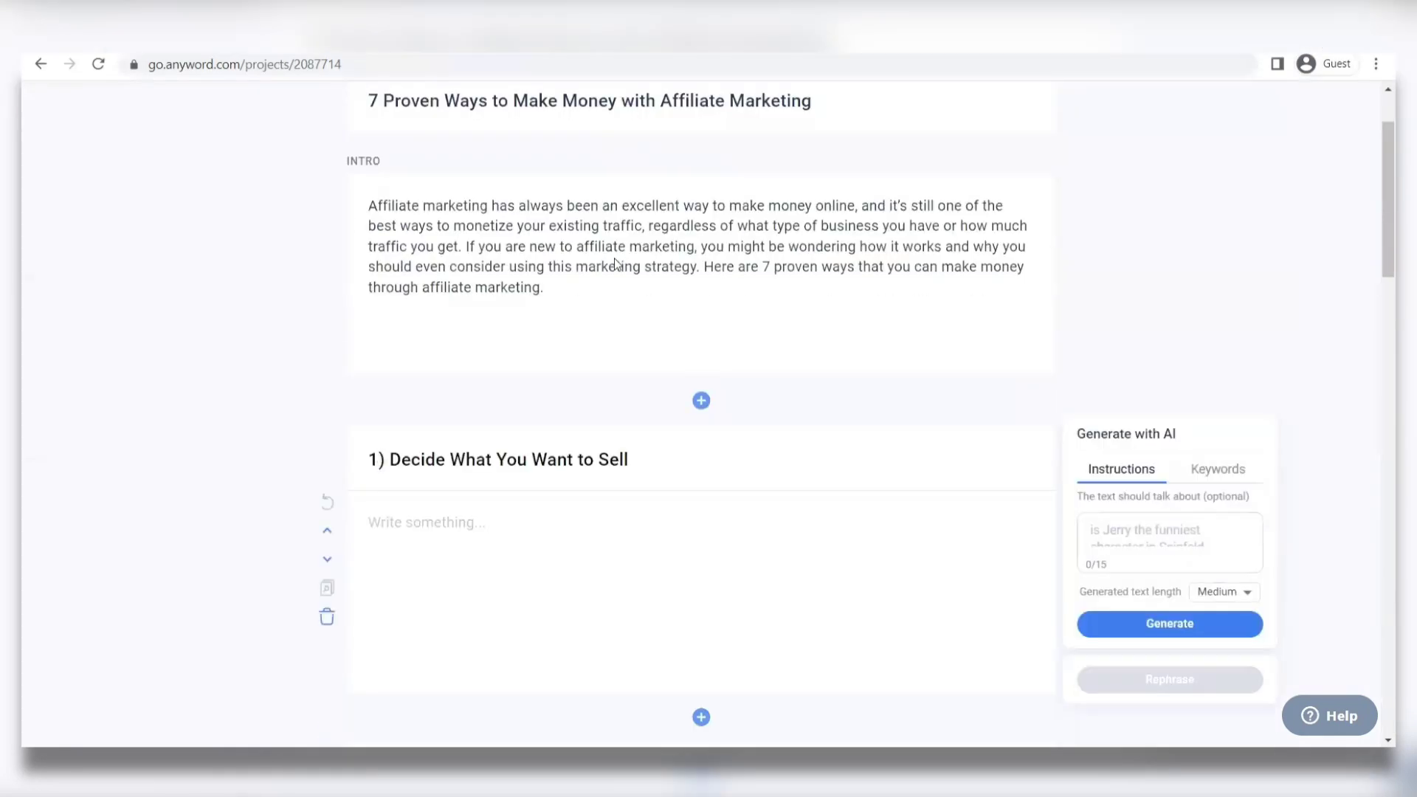
scroll(615, 263, "down", 3)
scroll(614, 262, "down", 10)
scroll(614, 262, "down", 3)
scroll(616, 265, "up", 8)
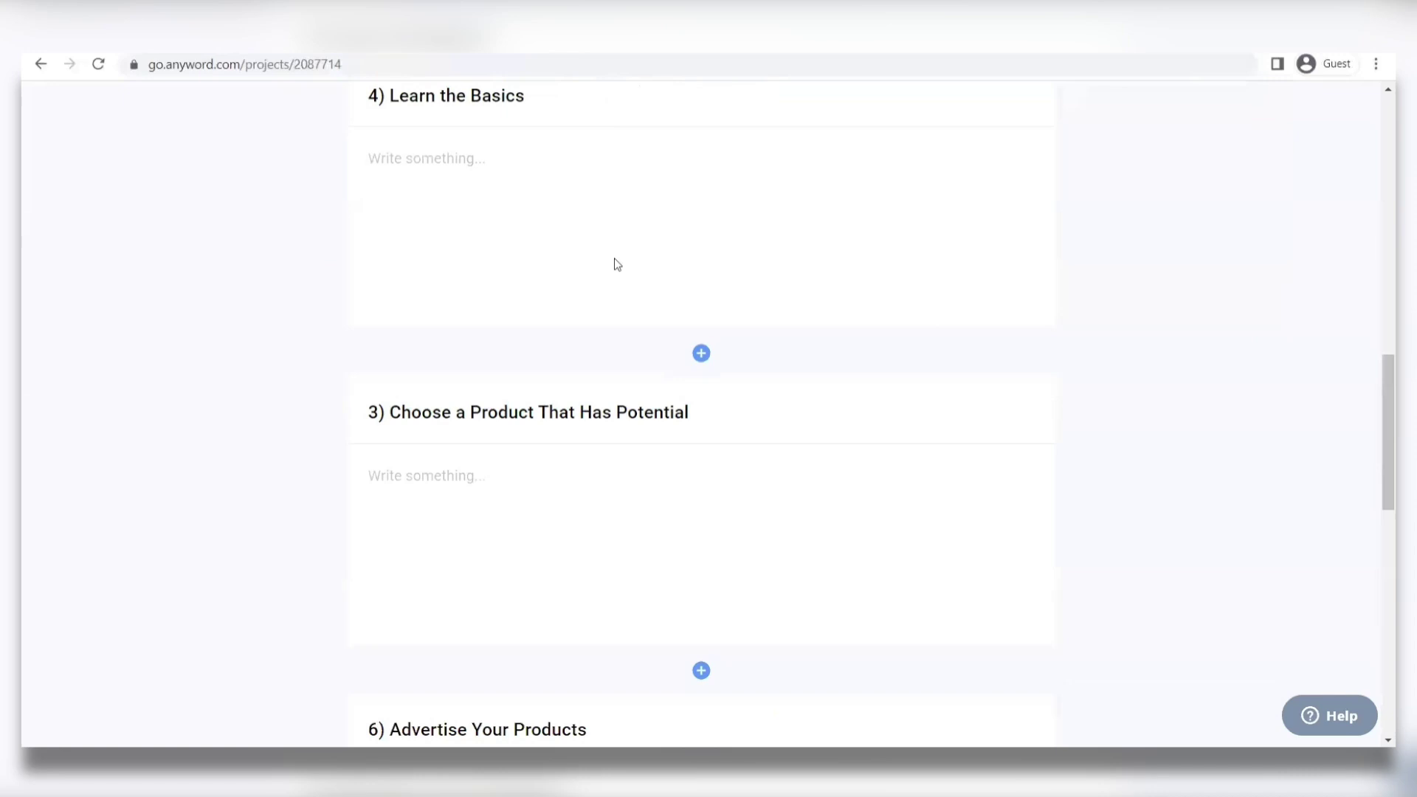
scroll(618, 265, "up", 8)
scroll(617, 264, "up", 1)
scroll(1059, 371, "down", 1)
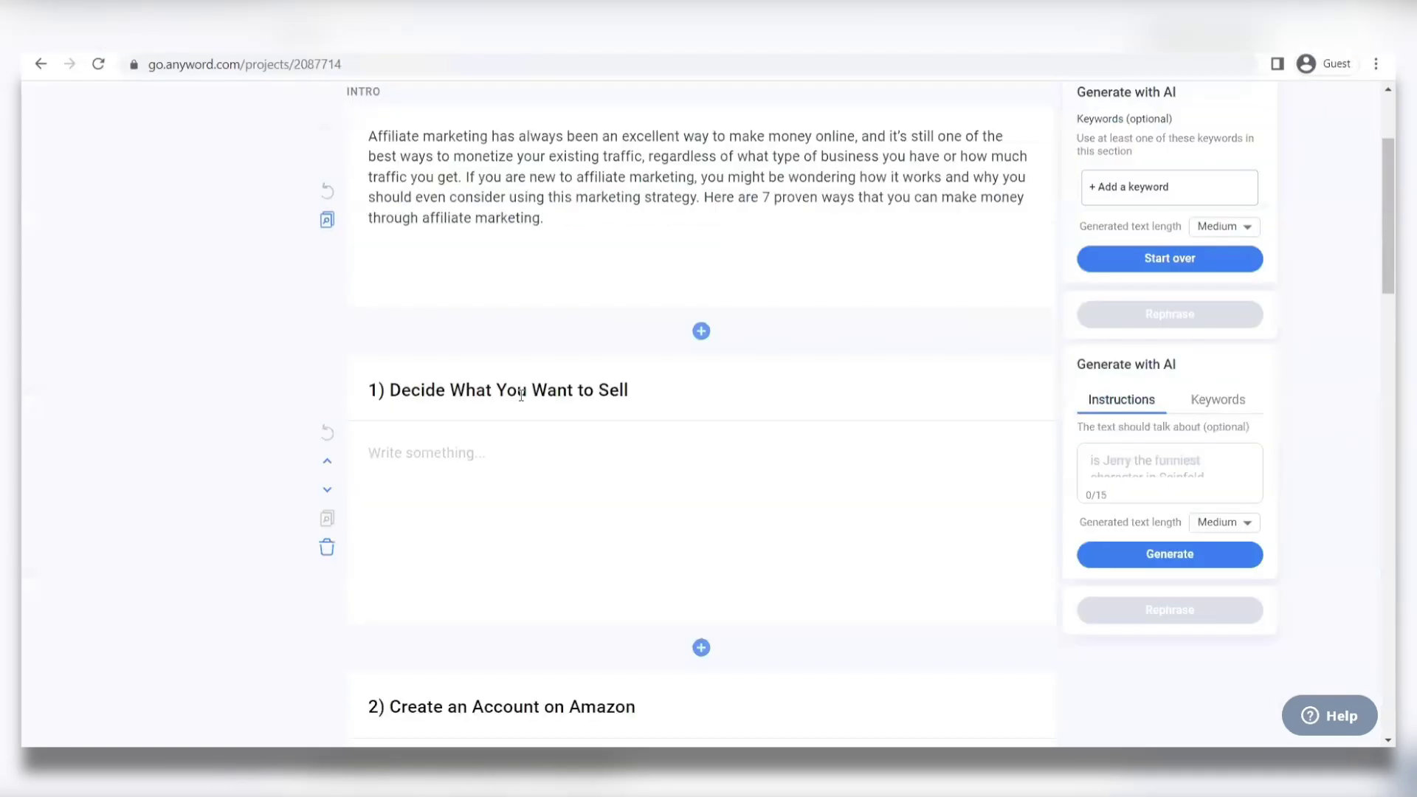
scroll(1059, 370, "up", 1)
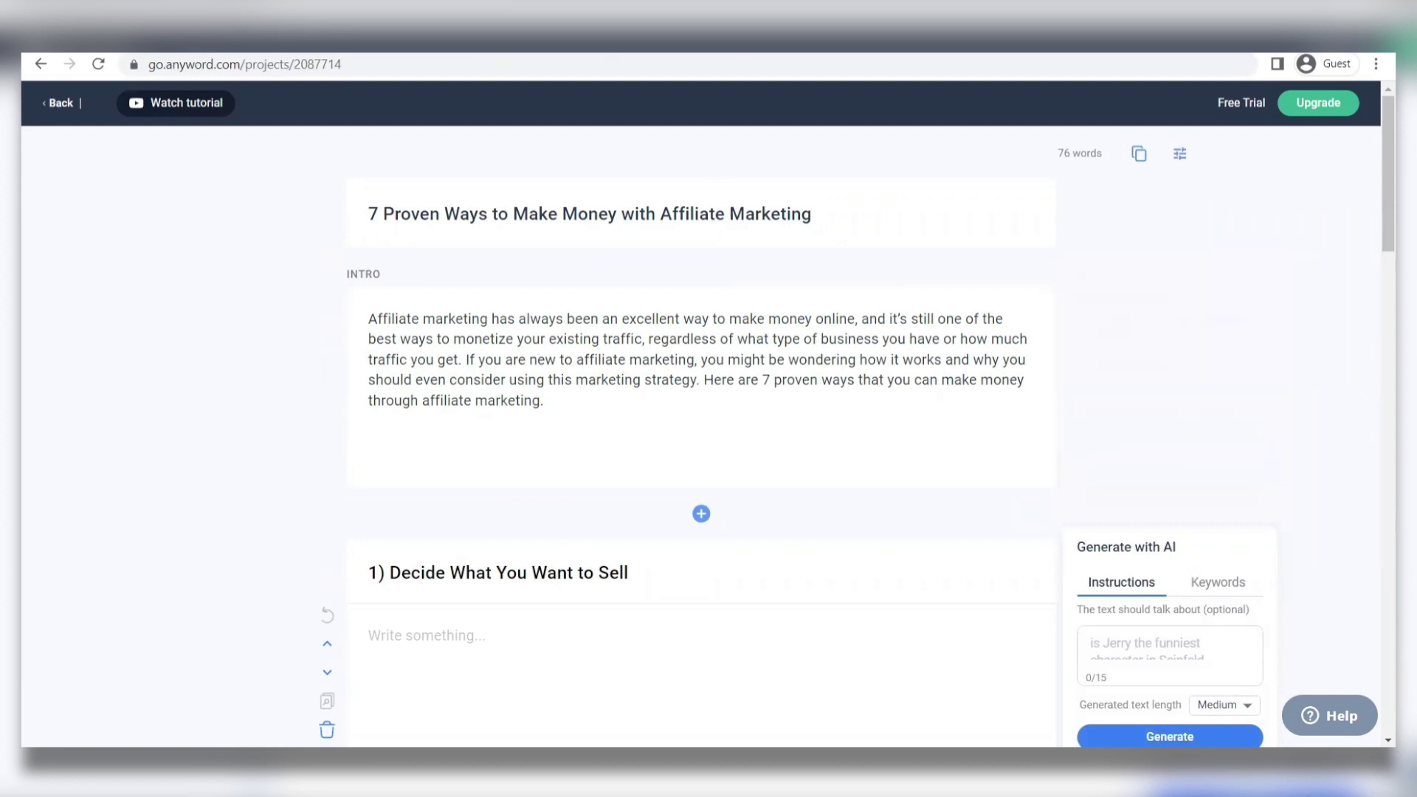
scroll(627, 433, "down", 1)
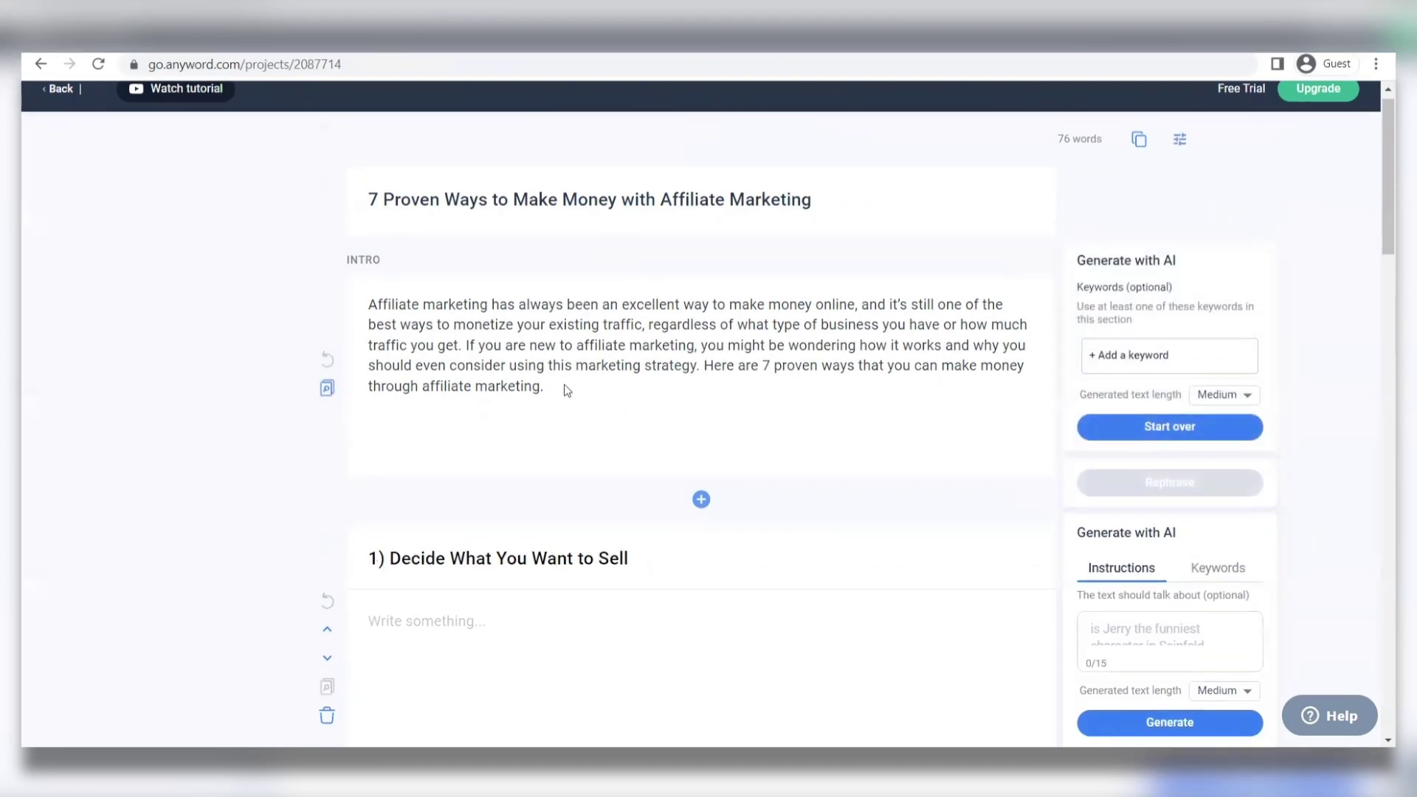
scroll(477, 318, "down", 3)
scroll(477, 317, "up", 2)
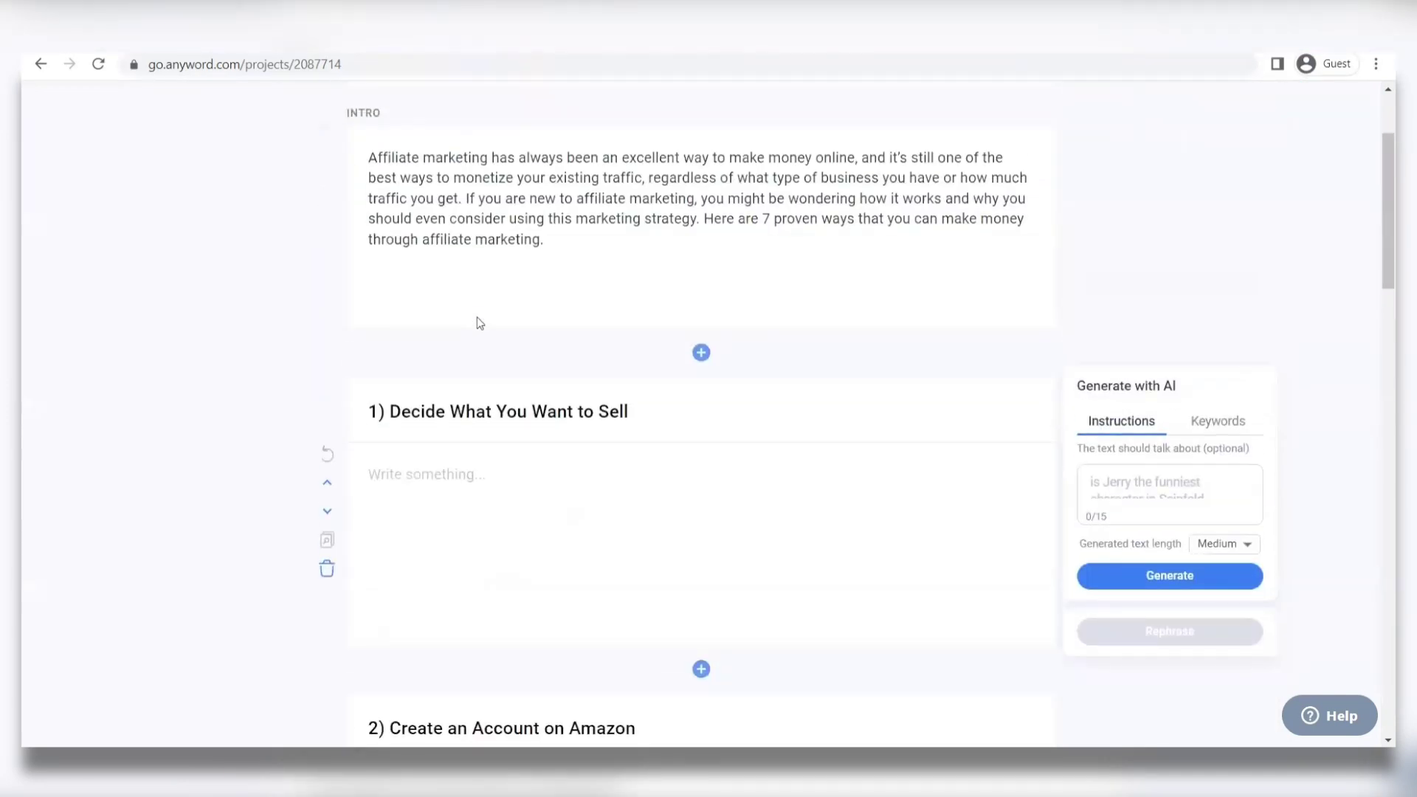
scroll(477, 317, "up", 2)
left_click(1137, 156)
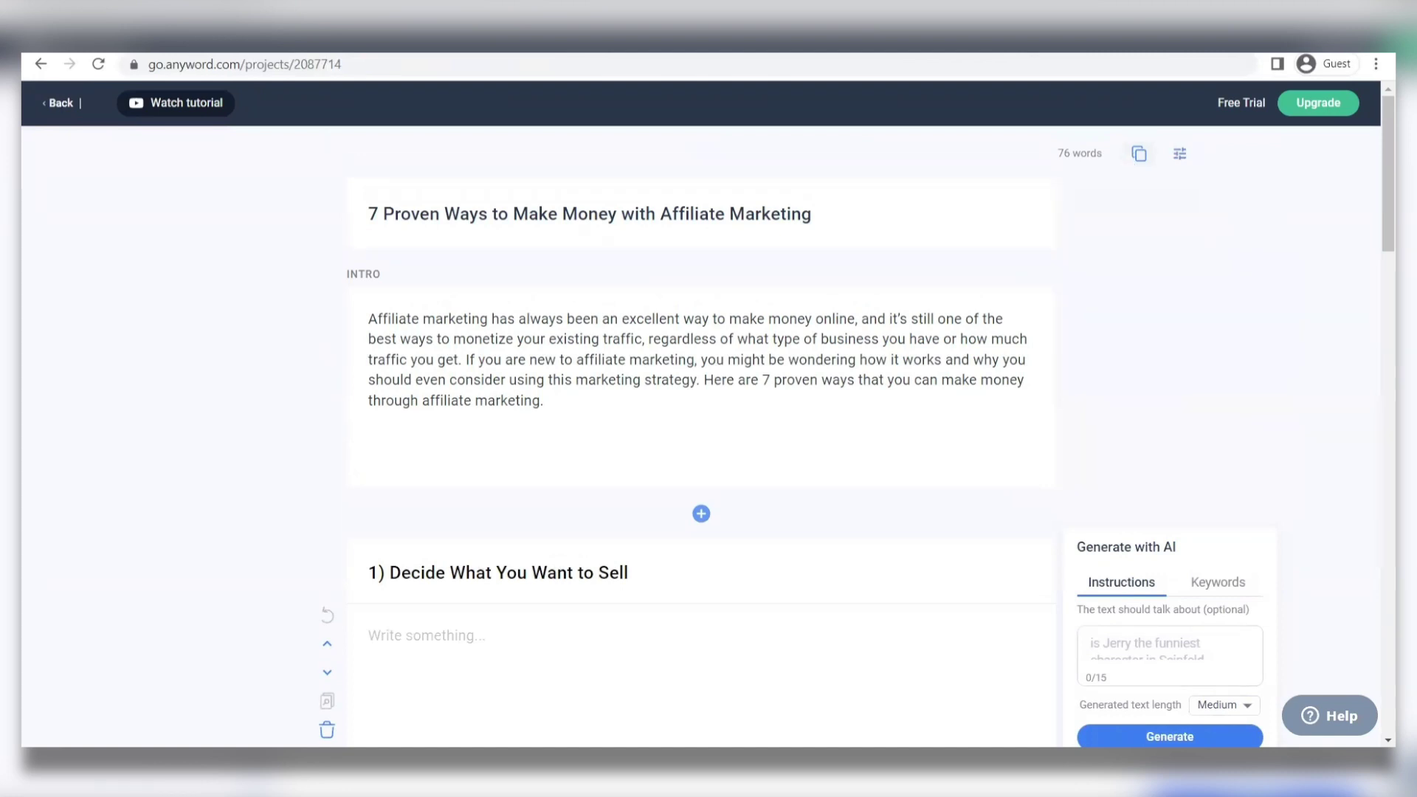
right_click(591, 33)
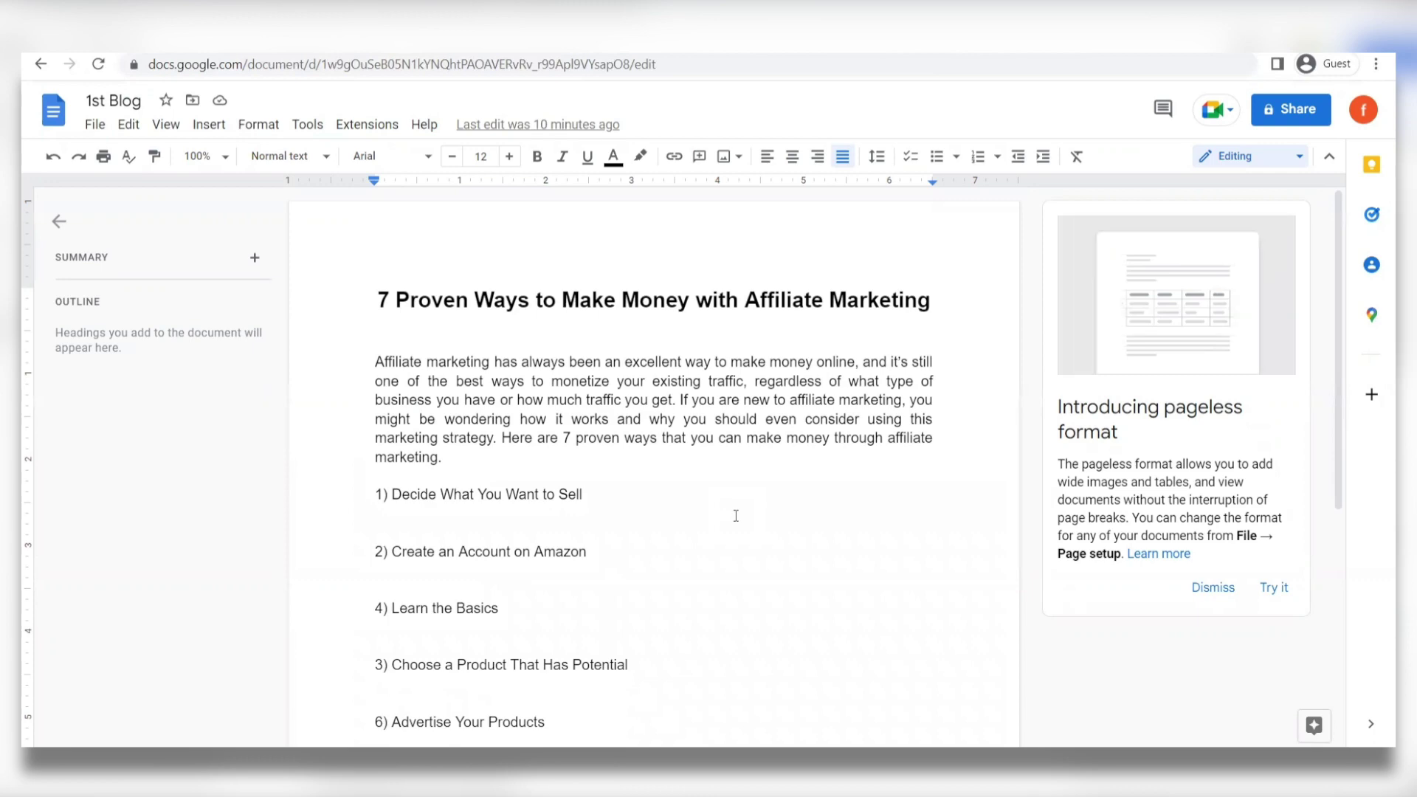
scroll(736, 516, "down", 5)
scroll(736, 516, "up", 2)
scroll(735, 516, "up", 4)
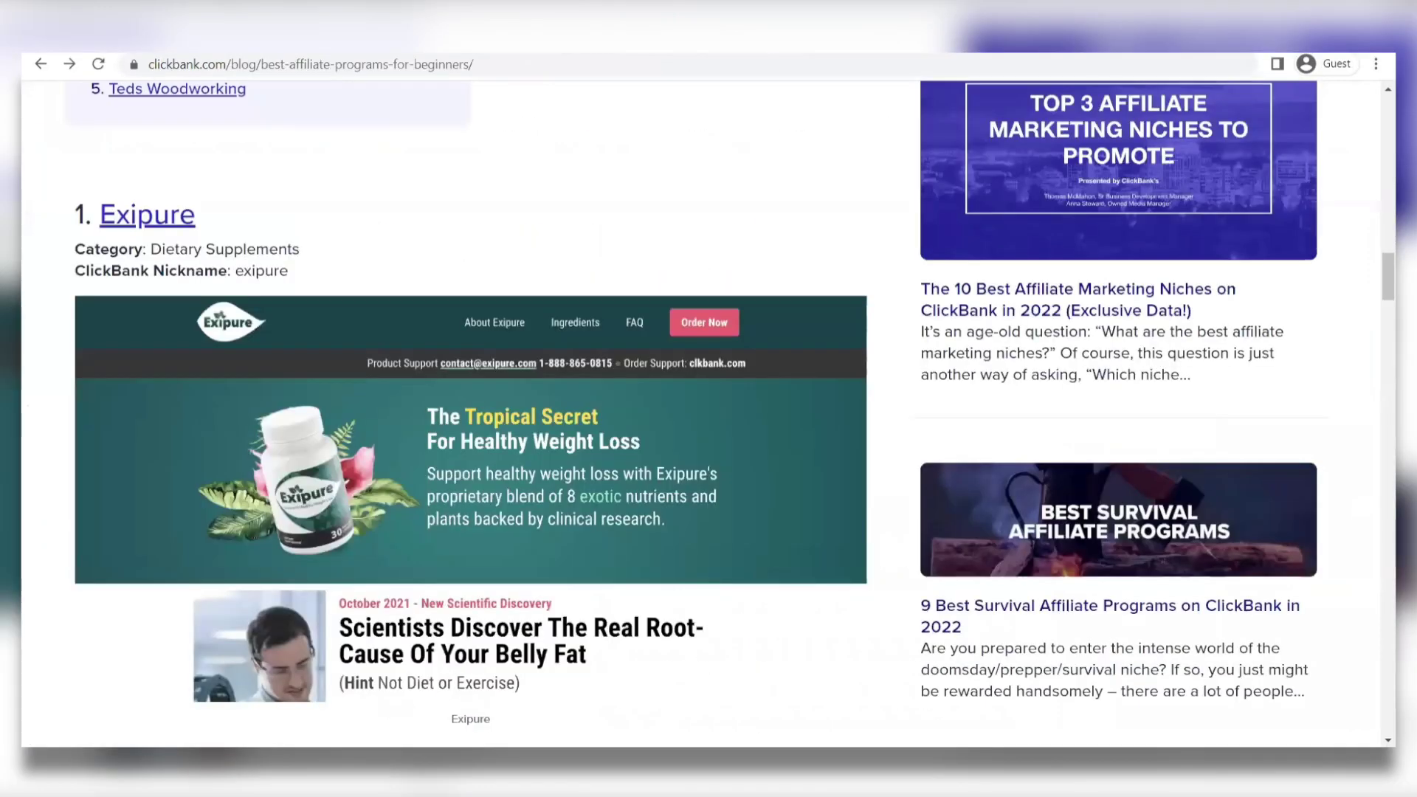
scroll(455, 413, "down", 10)
scroll(455, 413, "down", 8)
scroll(454, 414, "down", 5)
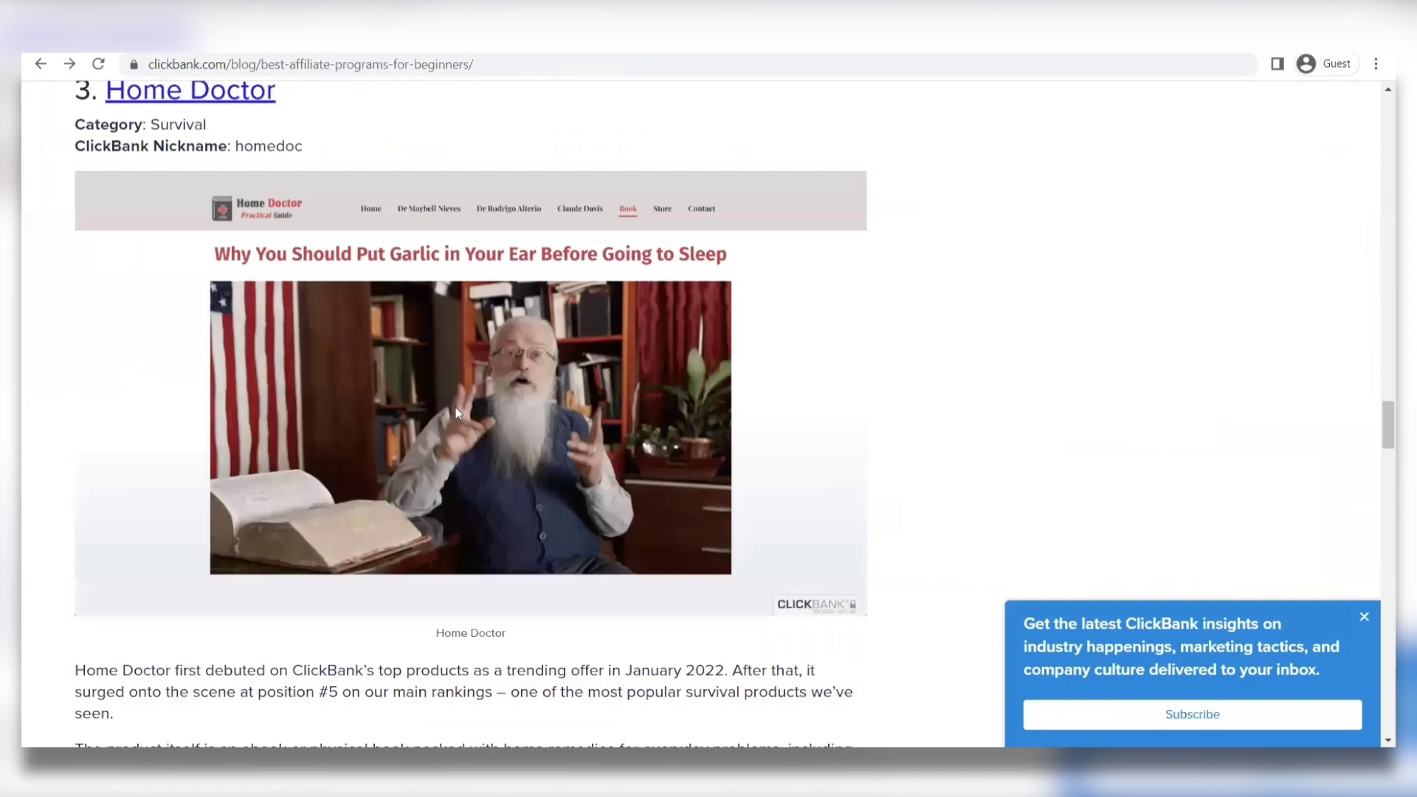
scroll(456, 414, "down", 5)
scroll(456, 412, "down", 1)
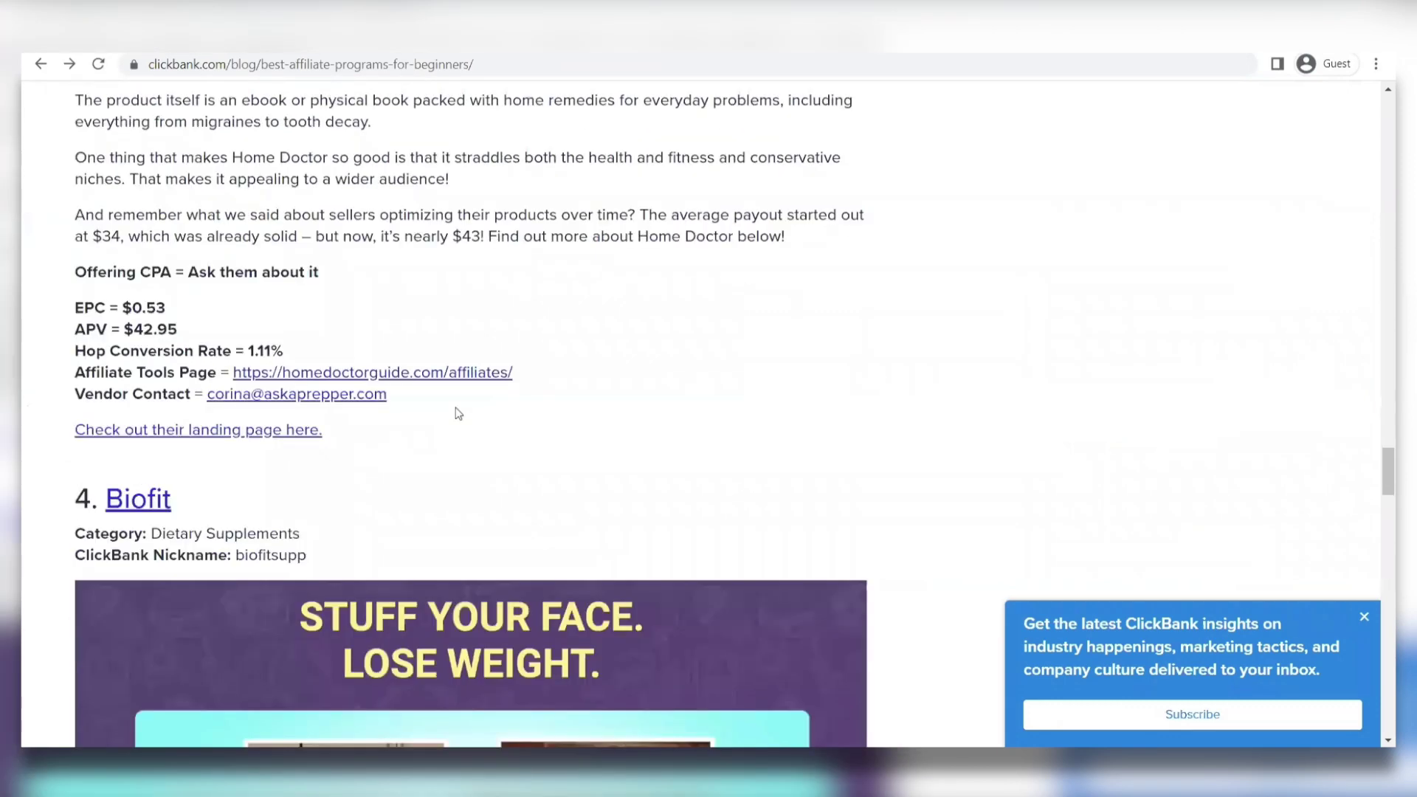
scroll(457, 413, "down", 4)
scroll(457, 413, "down", 10)
scroll(456, 409, "down", 2)
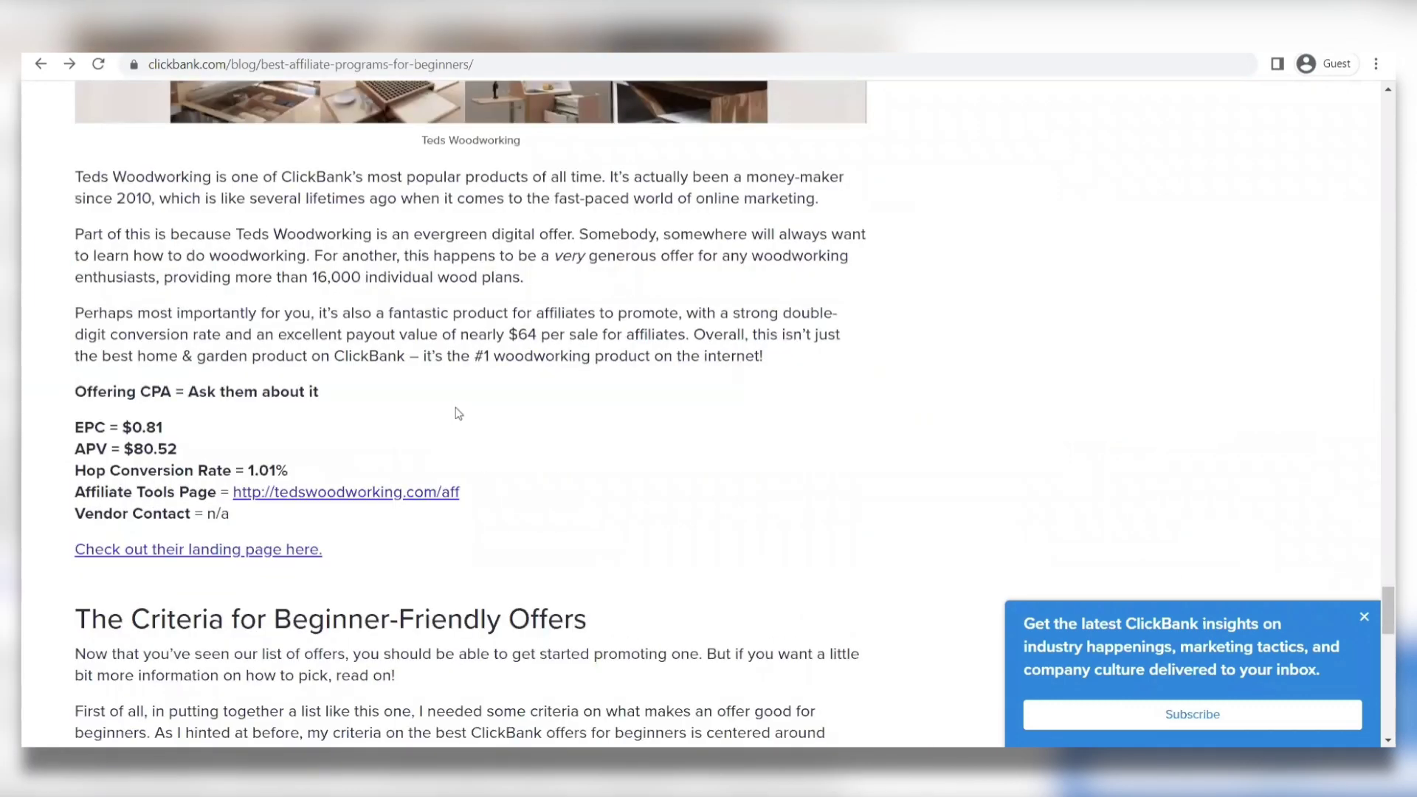
scroll(457, 413, "down", 6)
scroll(457, 413, "down", 3)
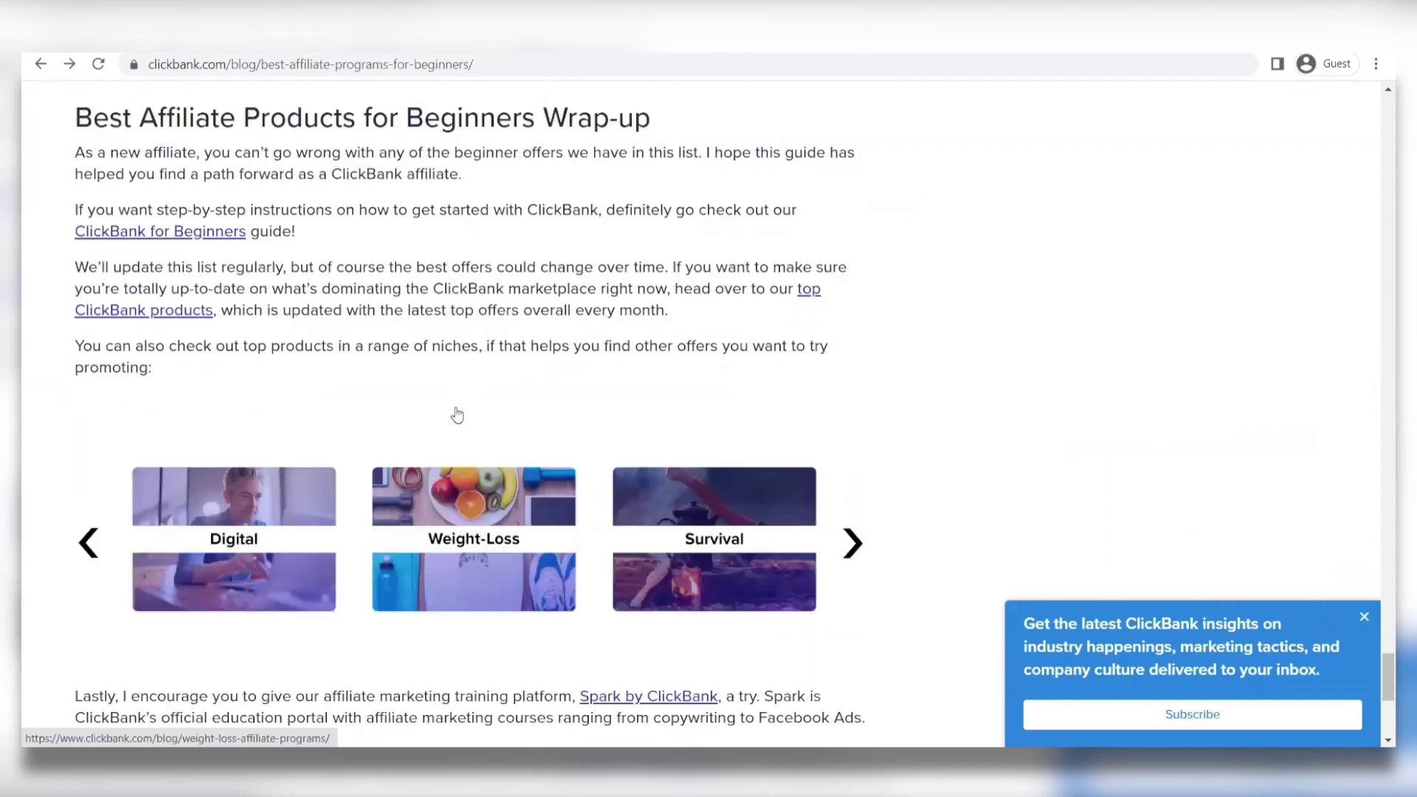
scroll(456, 415, "down", 1)
scroll(459, 412, "down", 1)
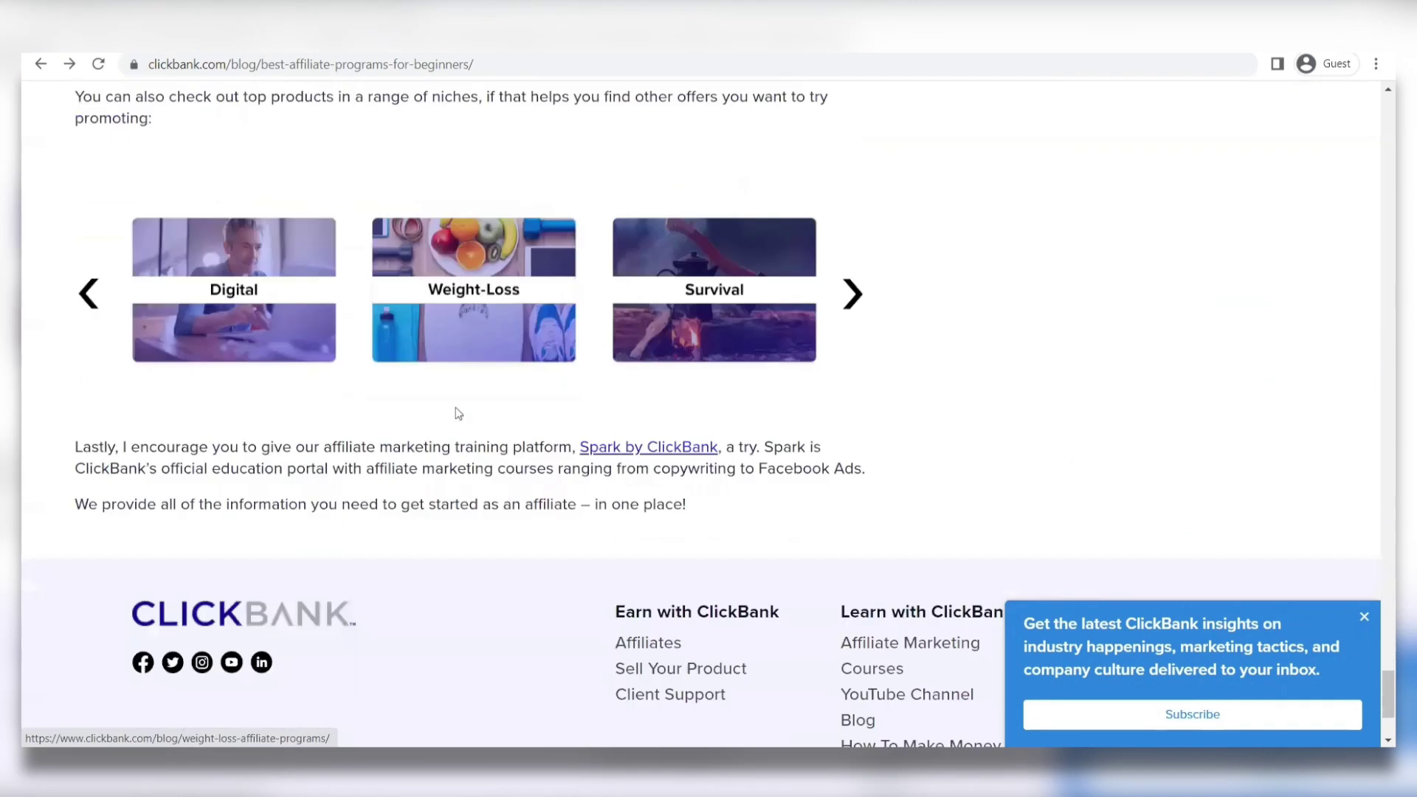
scroll(281, 498, "up", 4)
scroll(285, 484, "up", 1)
scroll(202, 533, "down", 1)
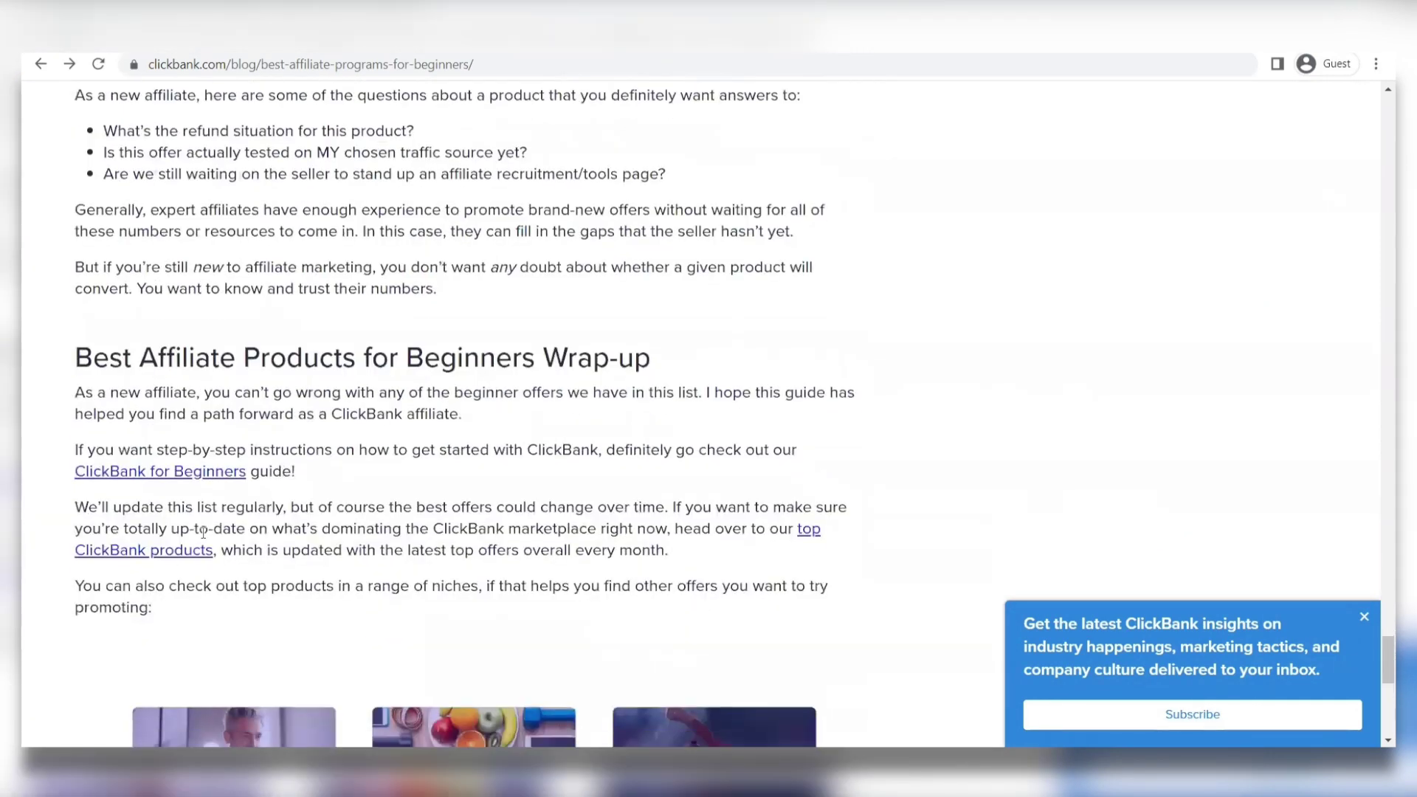
scroll(182, 563, "down", 1)
scroll(180, 562, "down", 1)
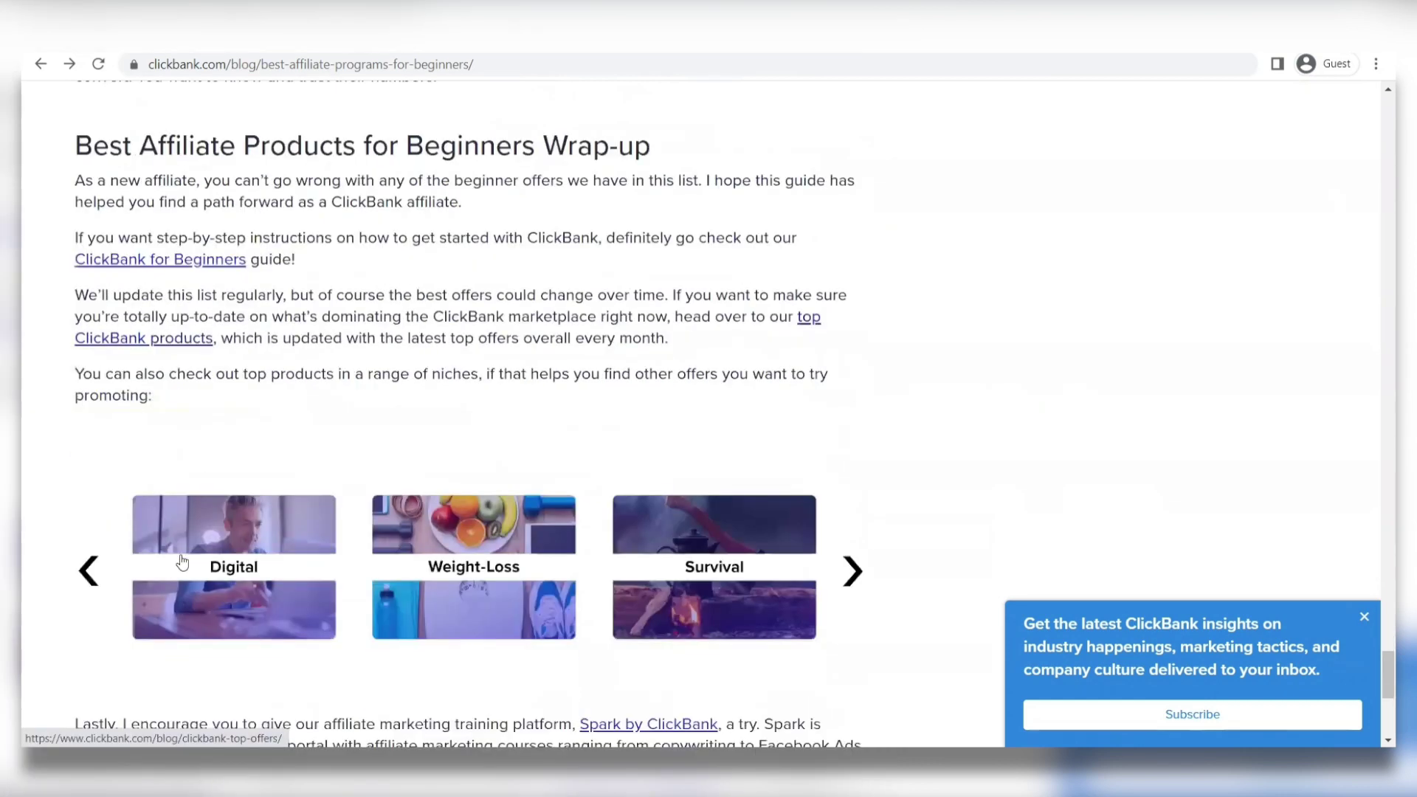
Browse the Digital affiliate products roundup and select the Kibo Eclipse text
left_click(186, 565)
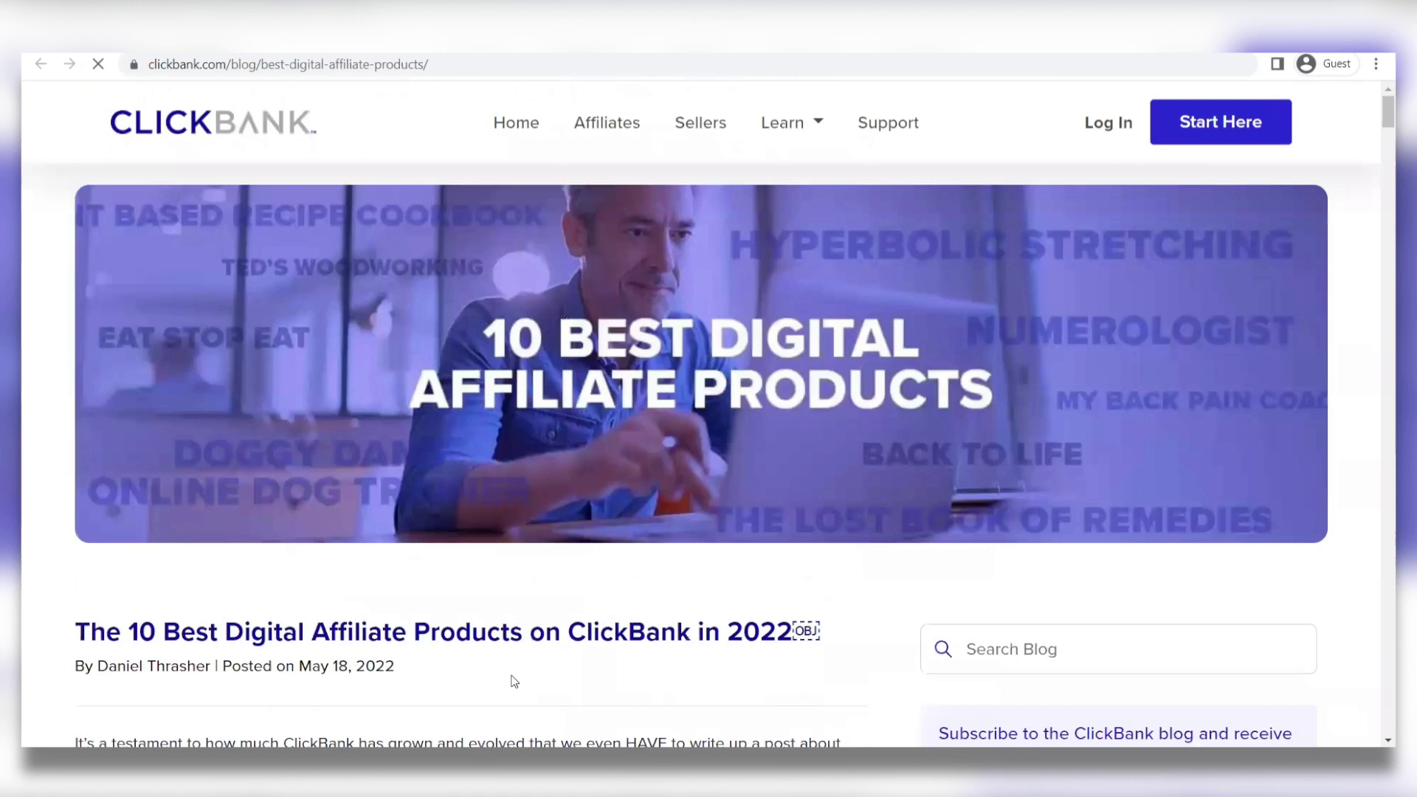
scroll(512, 677, "down", 5)
scroll(512, 681, "down", 8)
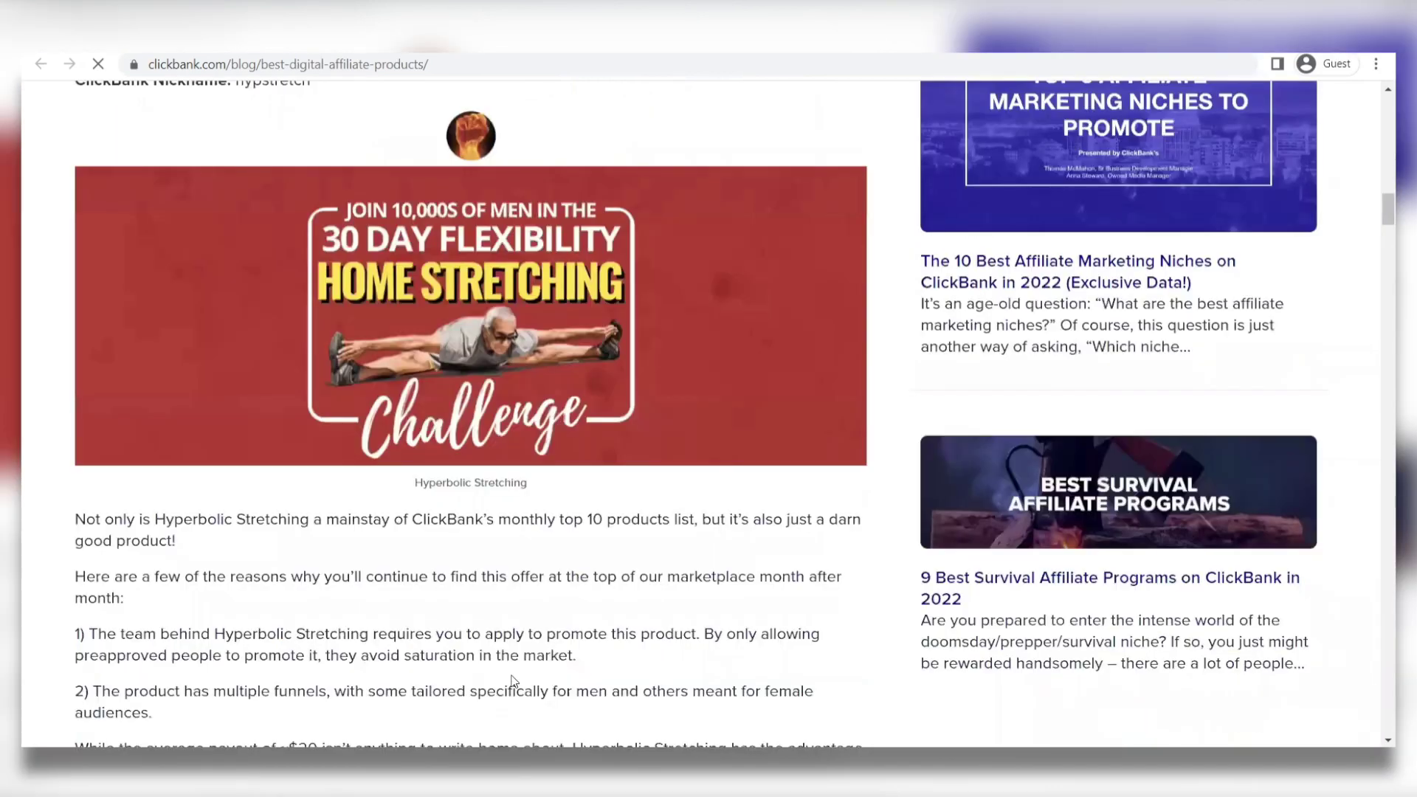
scroll(511, 678, "down", 8)
scroll(511, 677, "down", 2)
scroll(512, 678, "down", 2)
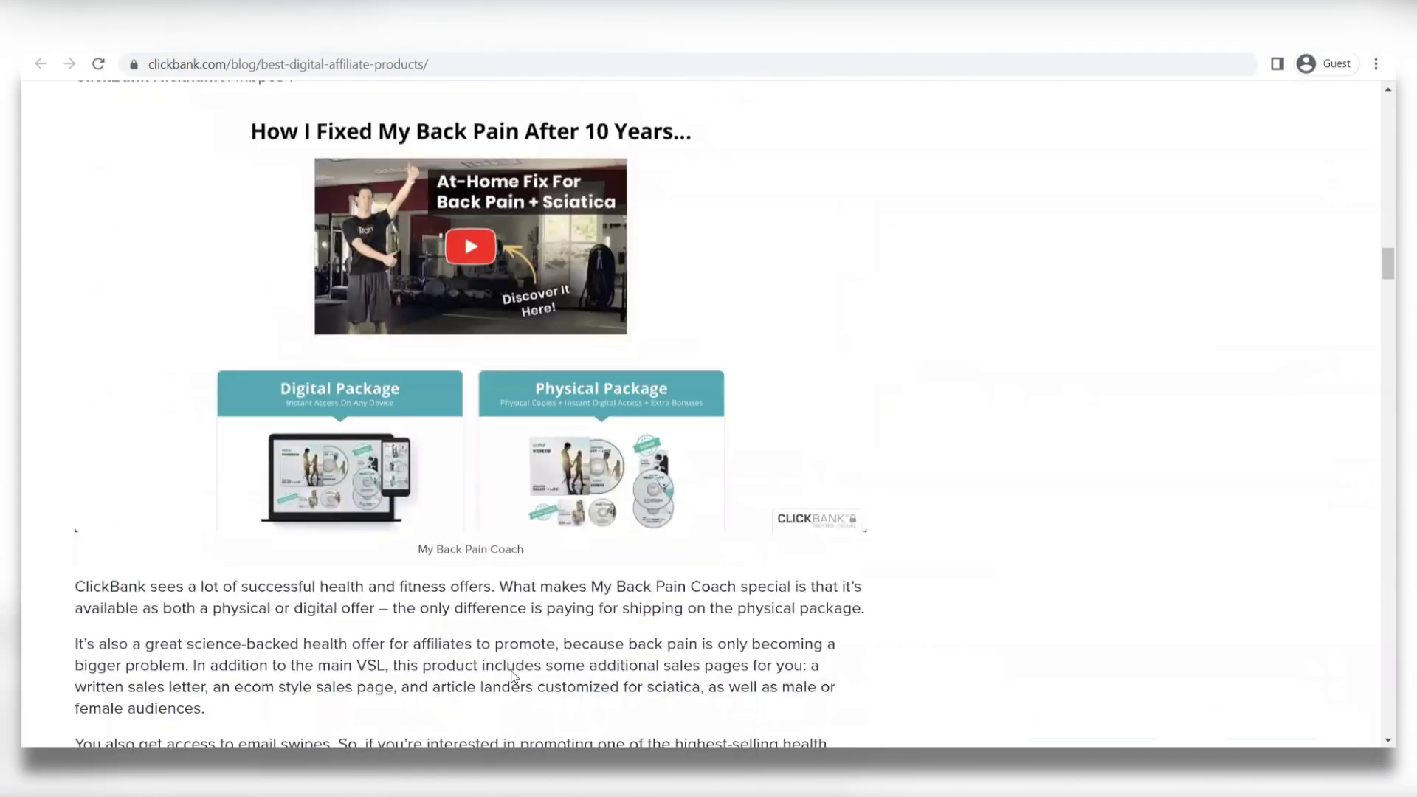
scroll(511, 678, "down", 8)
scroll(512, 678, "down", 3)
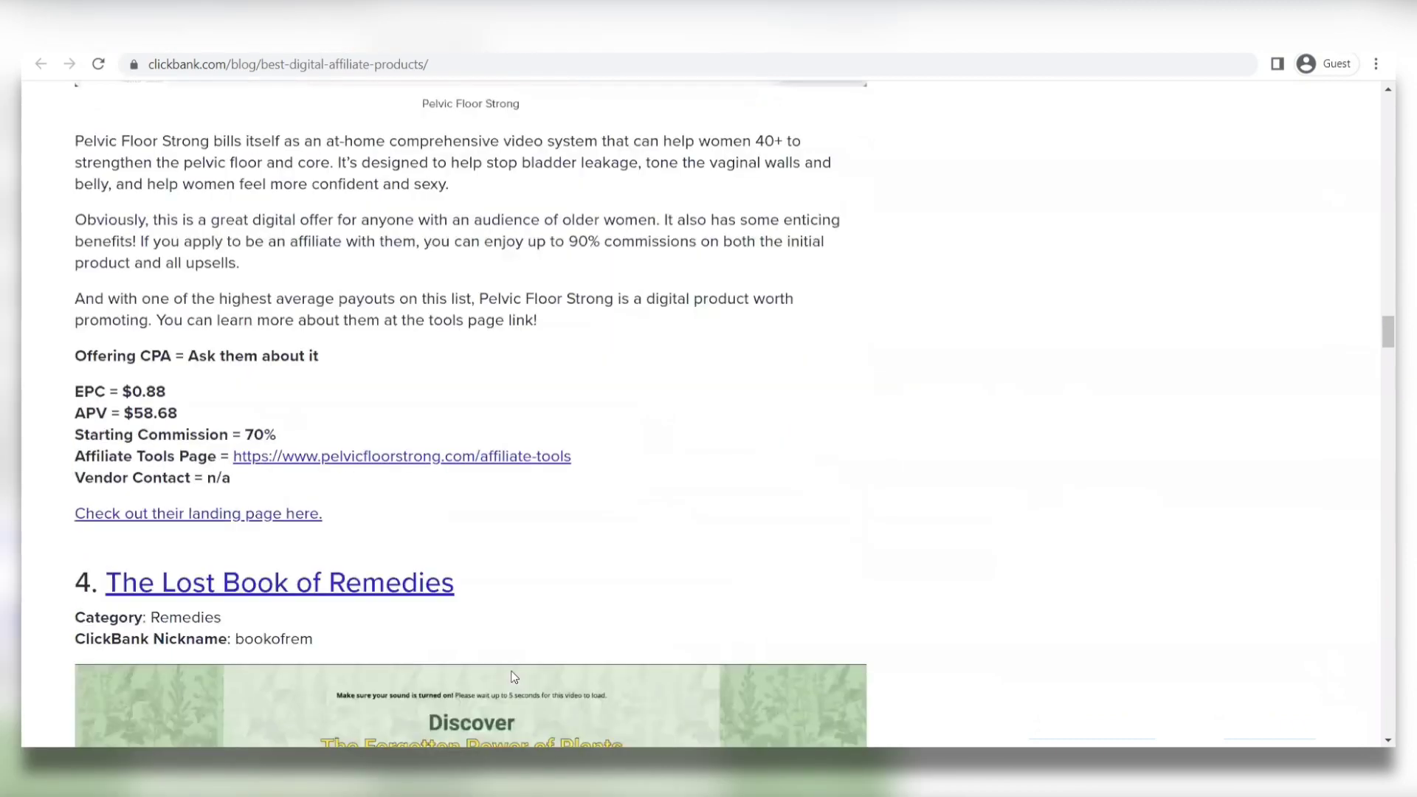
scroll(511, 679, "down", 3)
scroll(513, 671, "down", 5)
scroll(513, 678, "down", 7)
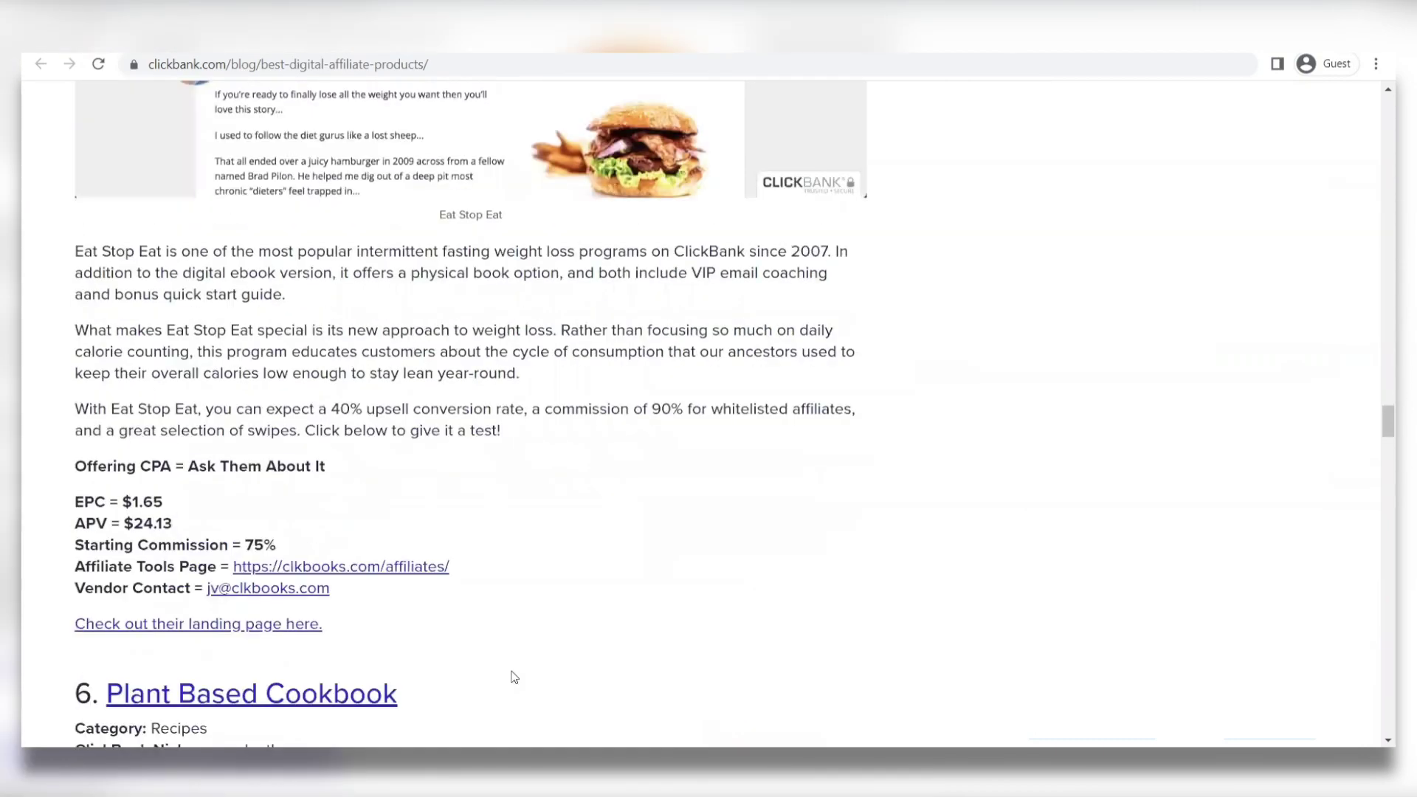
scroll(512, 678, "down", 3)
scroll(513, 678, "down", 12)
scroll(512, 670, "up", 3)
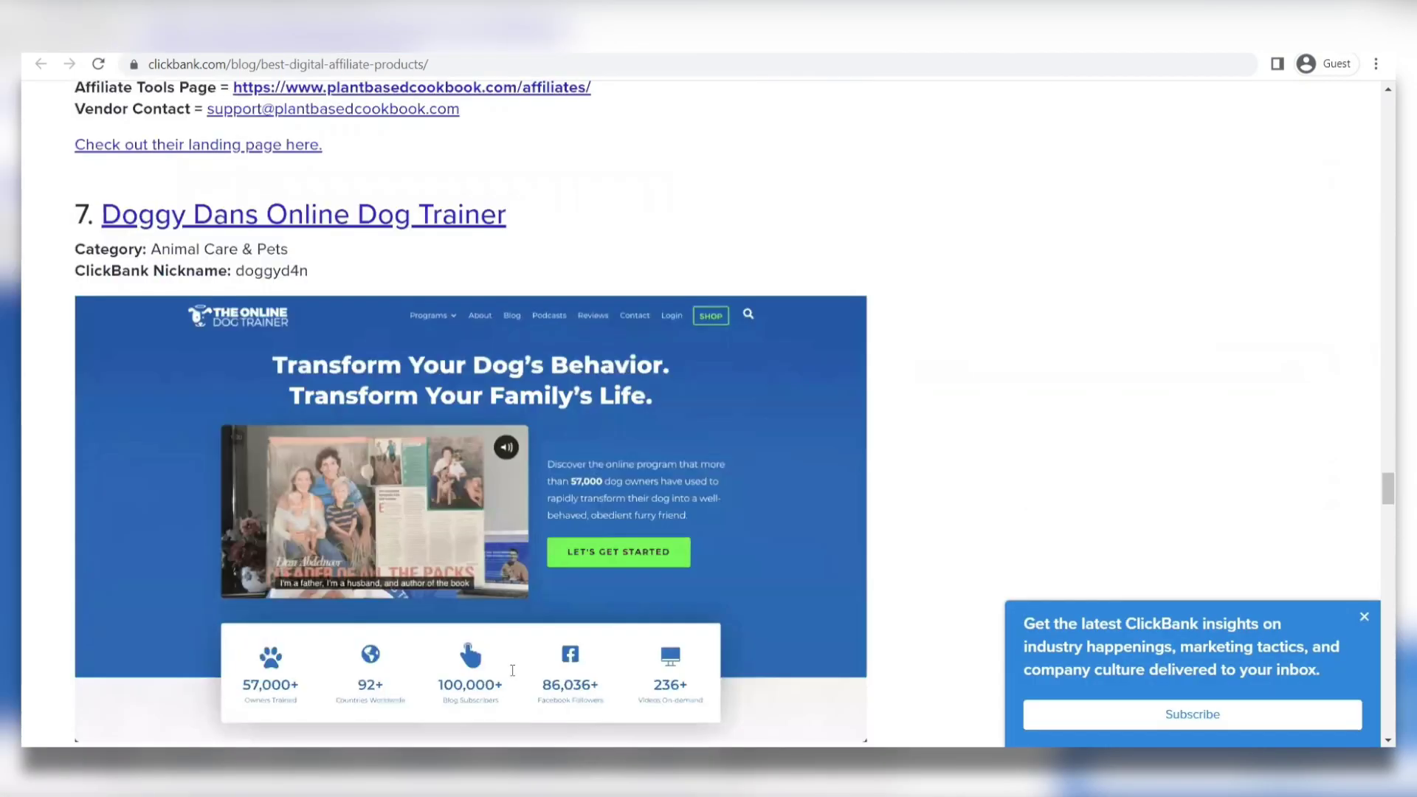
scroll(512, 670, "down", 10)
scroll(512, 670, "down", 1)
scroll(511, 669, "down", 2)
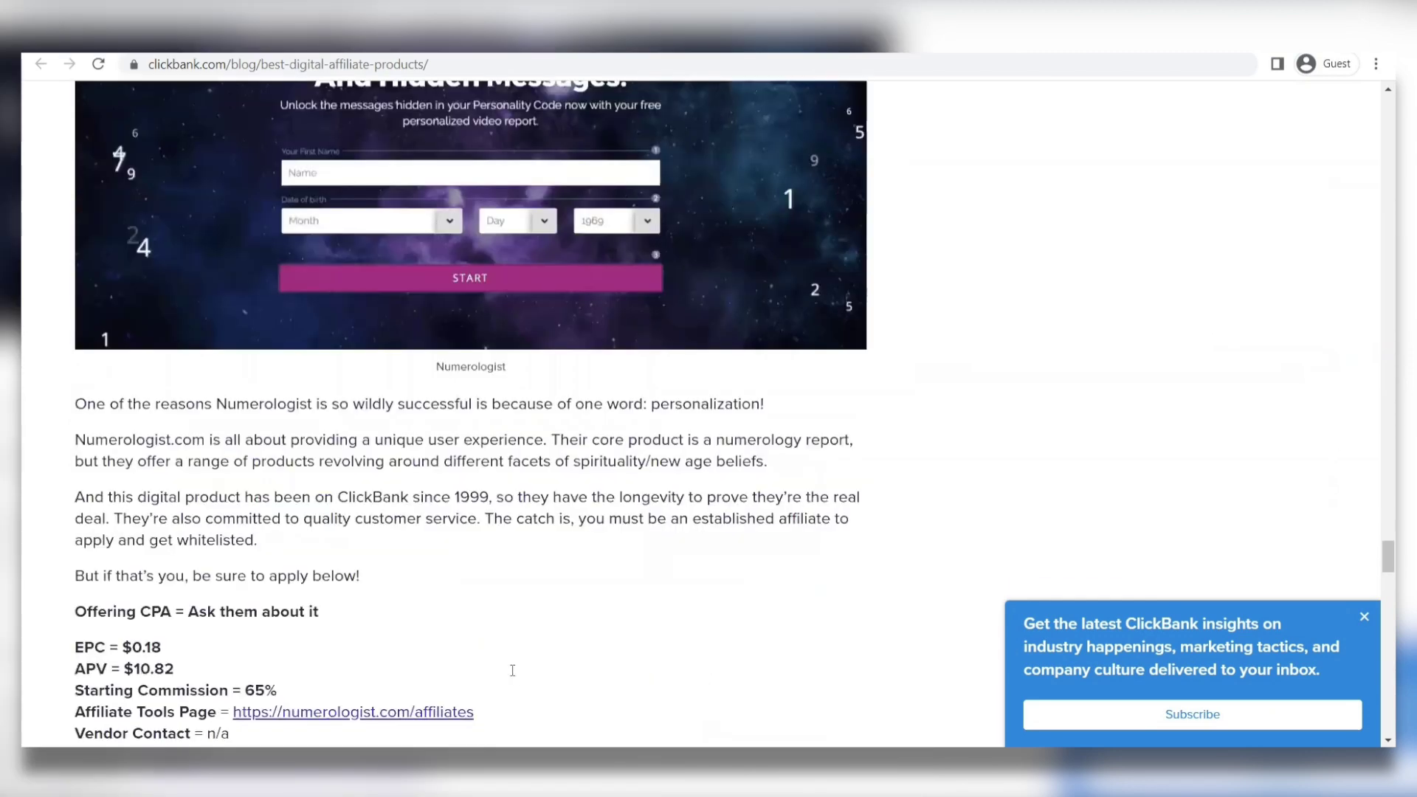
scroll(512, 670, "down", 5)
scroll(512, 653, "down", 2)
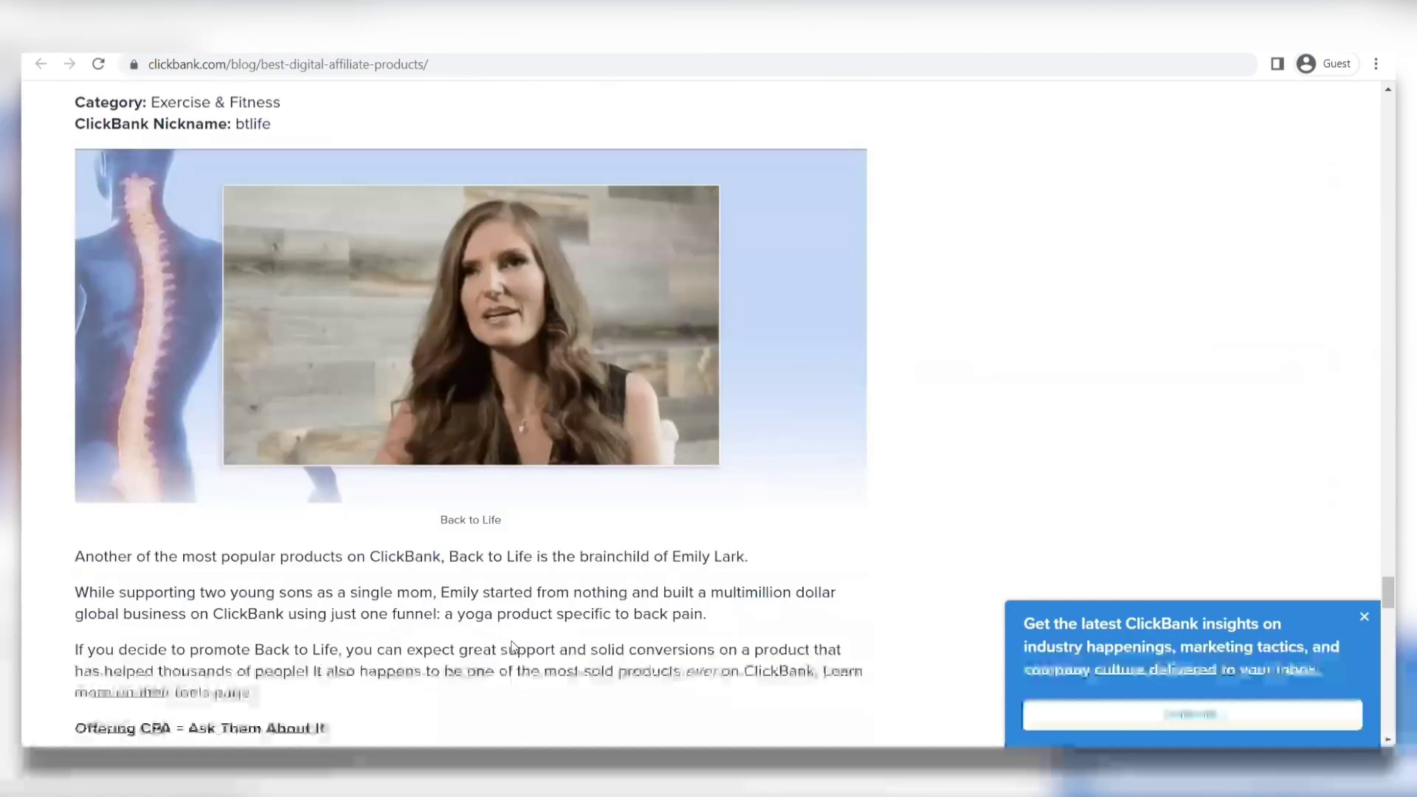
scroll(513, 648, "down", 1)
scroll(512, 646, "down", 2)
scroll(513, 647, "down", 8)
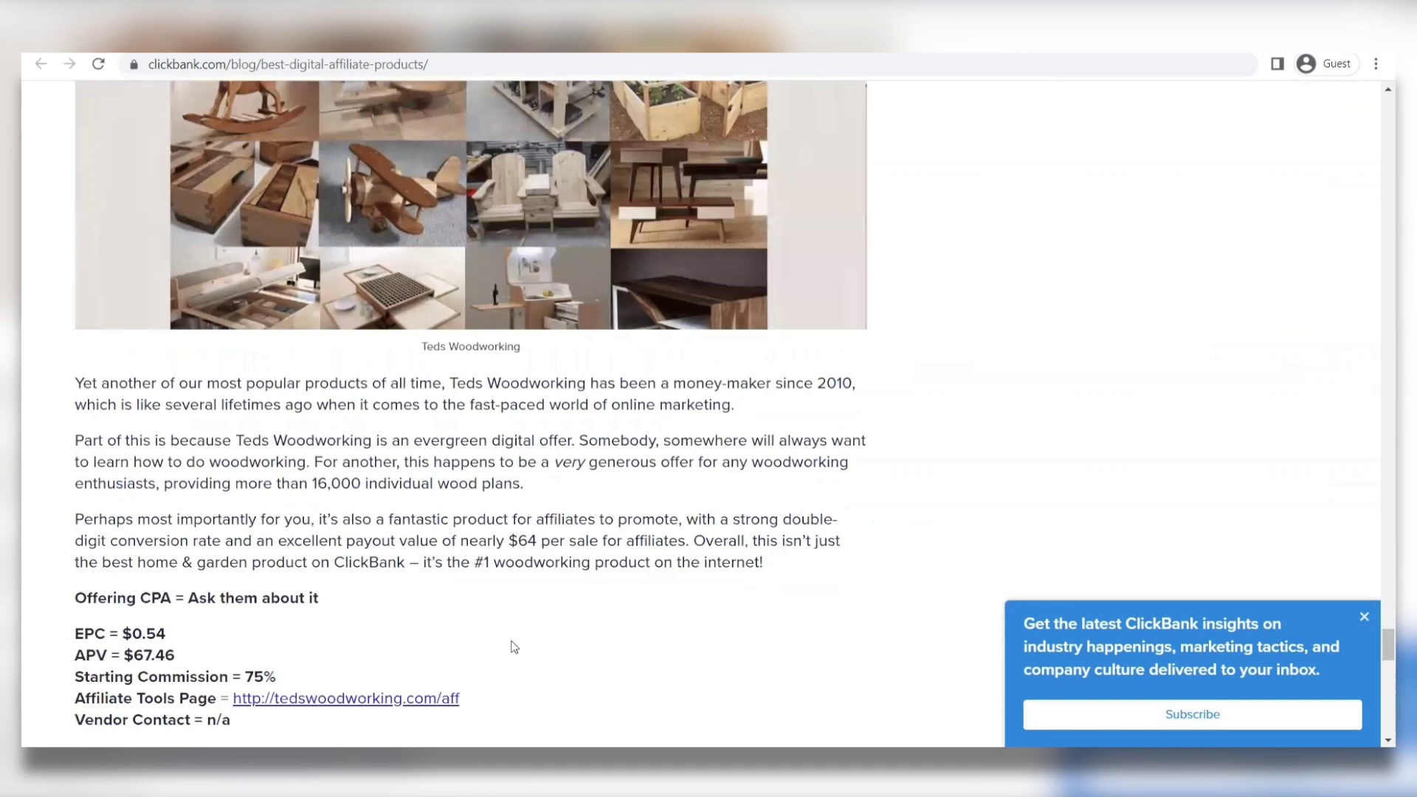
scroll(512, 646, "down", 4)
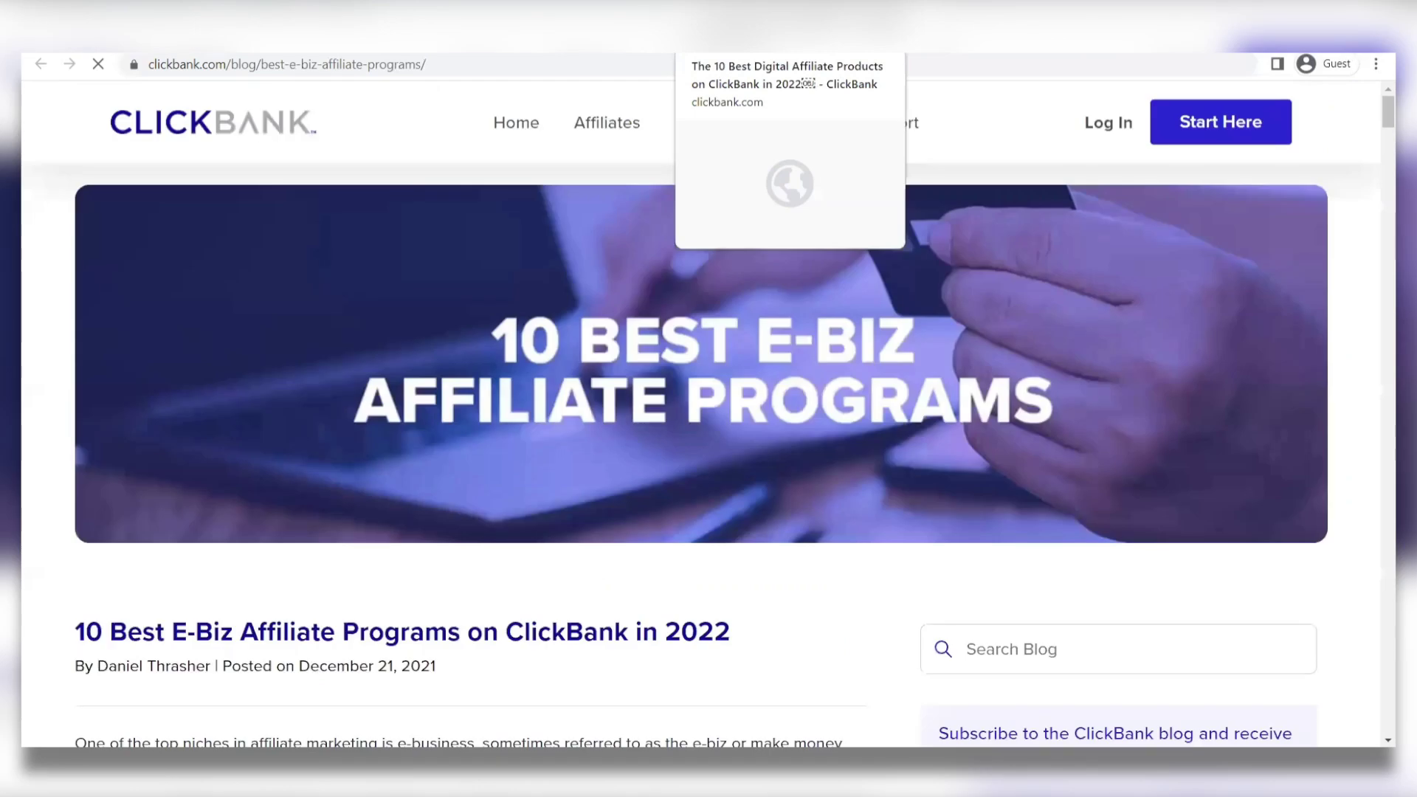
scroll(740, 354, "down", 3)
scroll(738, 348, "down", 5)
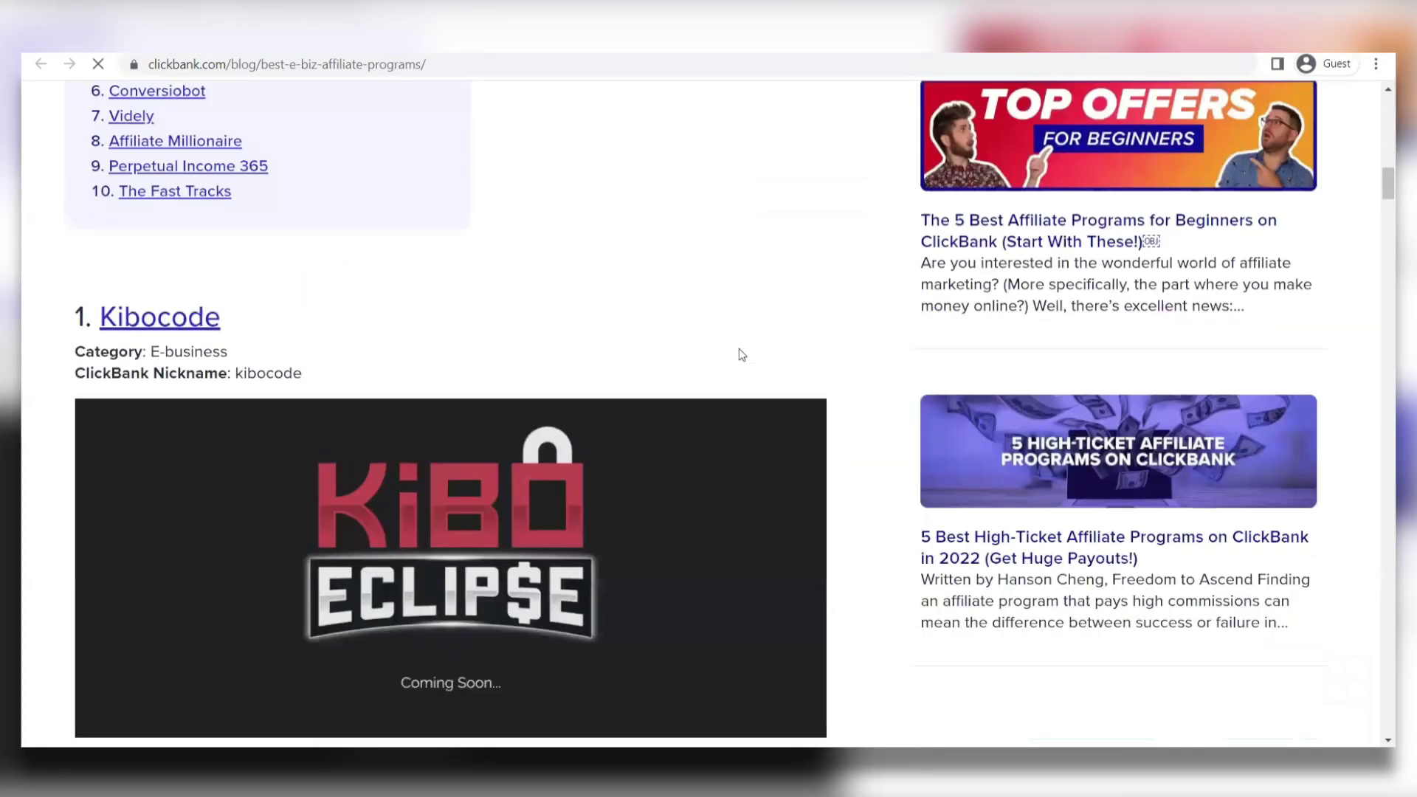
scroll(739, 348, "down", 3)
left_click_drag(513, 614, 232, 615)
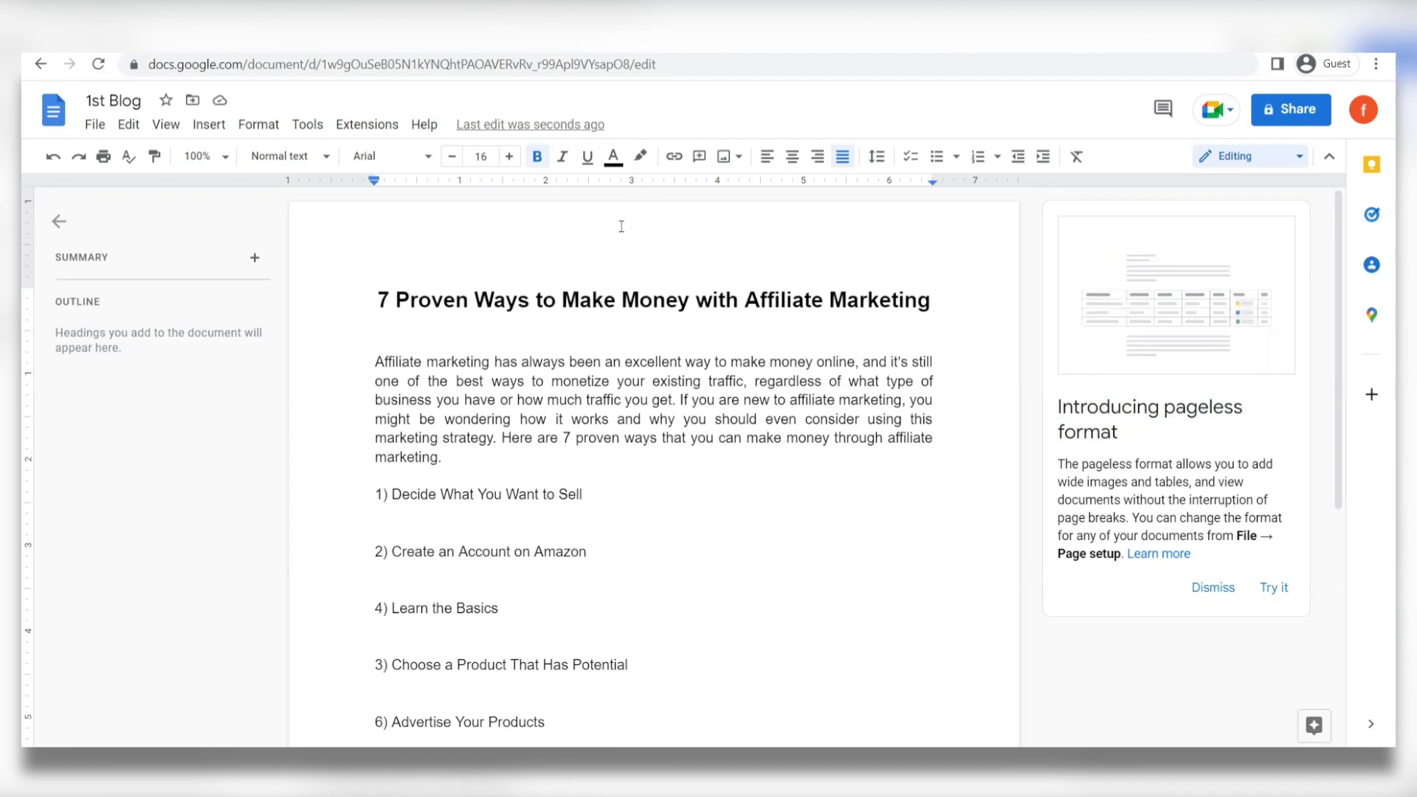
scroll(518, 448, "down", 5)
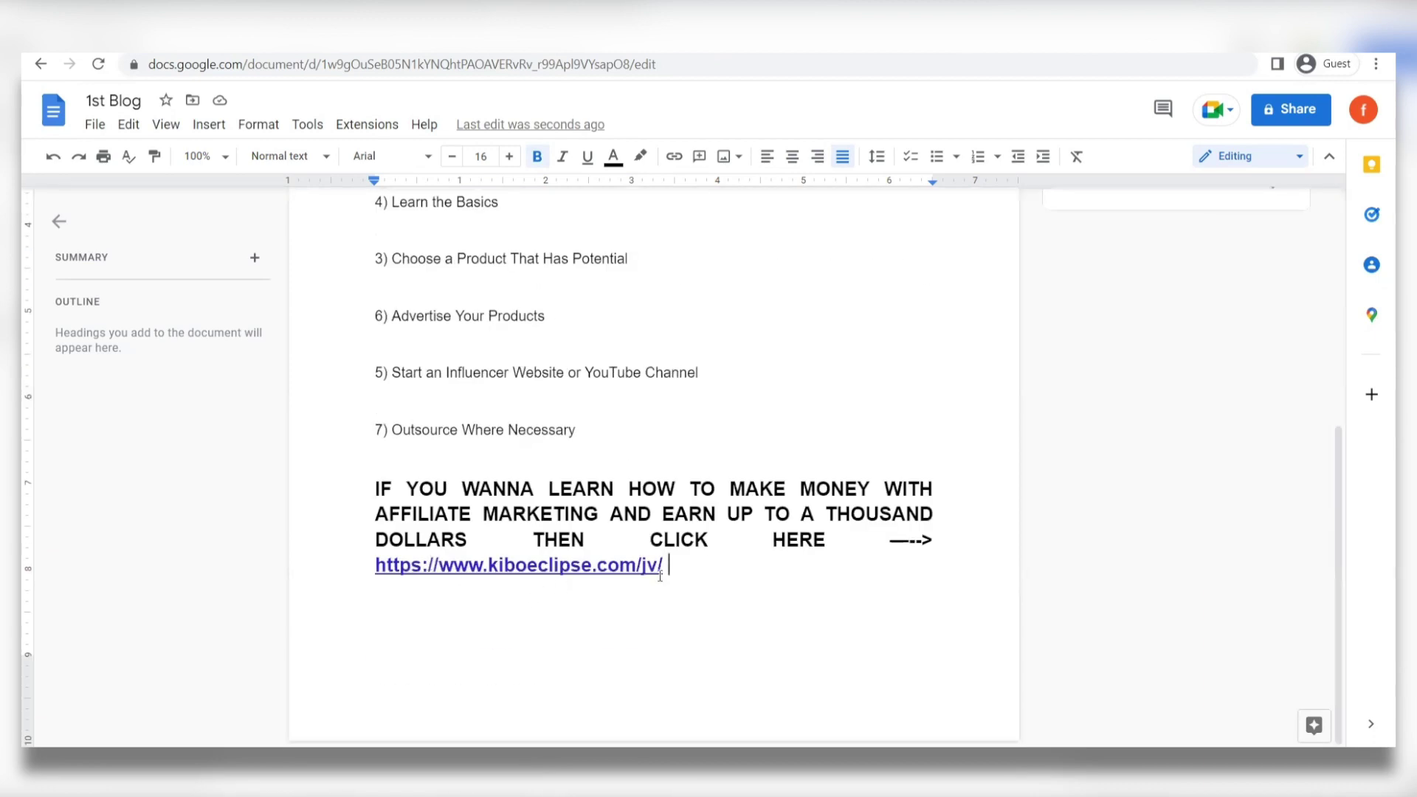
scroll(574, 535, "up", 5)
scroll(574, 536, "down", 5)
scroll(573, 535, "up", 2)
scroll(574, 537, "down", 2)
Check the bold call-to-action sentence, then download '1st Blog' as a PDF Document
mouse_move(340, 487)
left_mouse_down()
mouse_move(590, 507)
mouse_move(533, 542)
mouse_move(825, 547)
left_mouse_up()
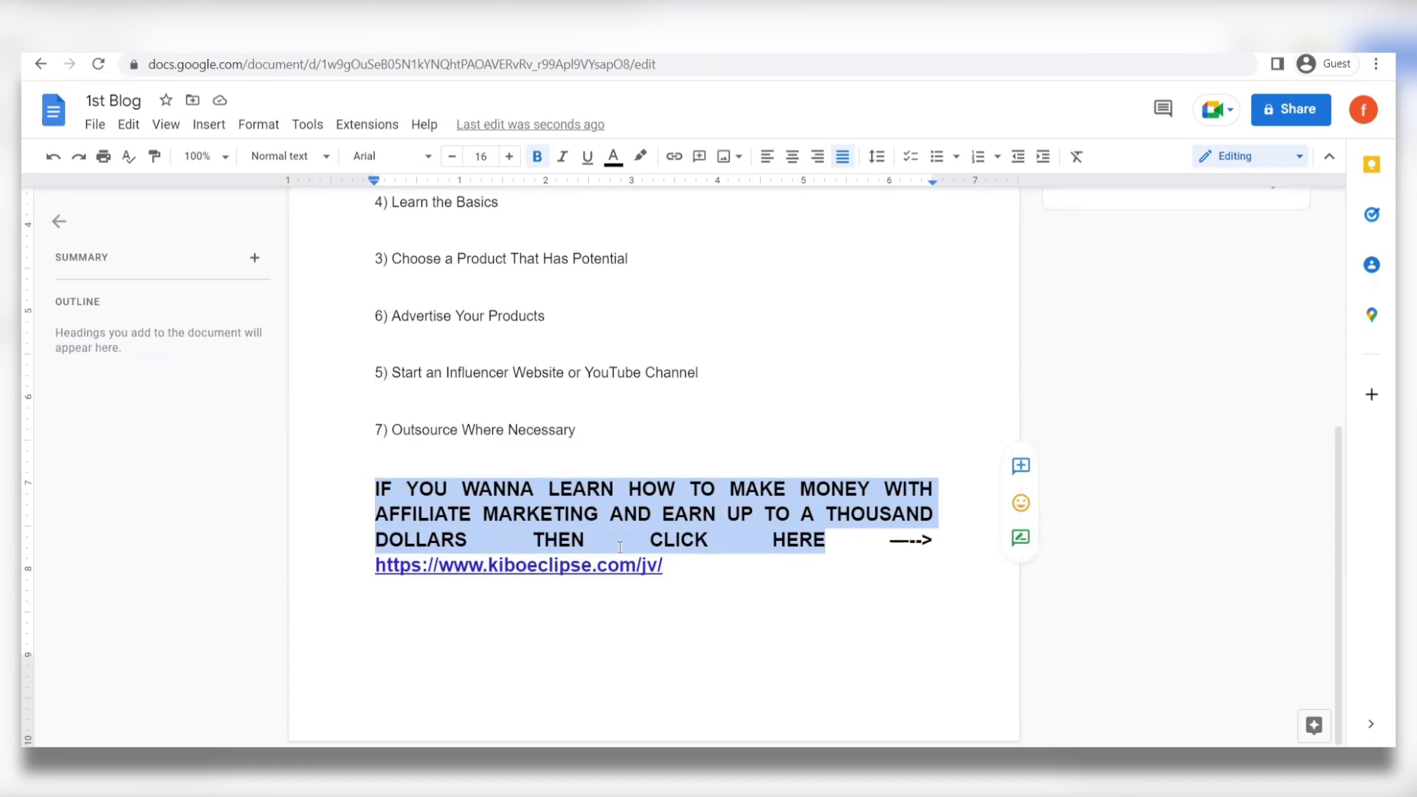
left_click(781, 572)
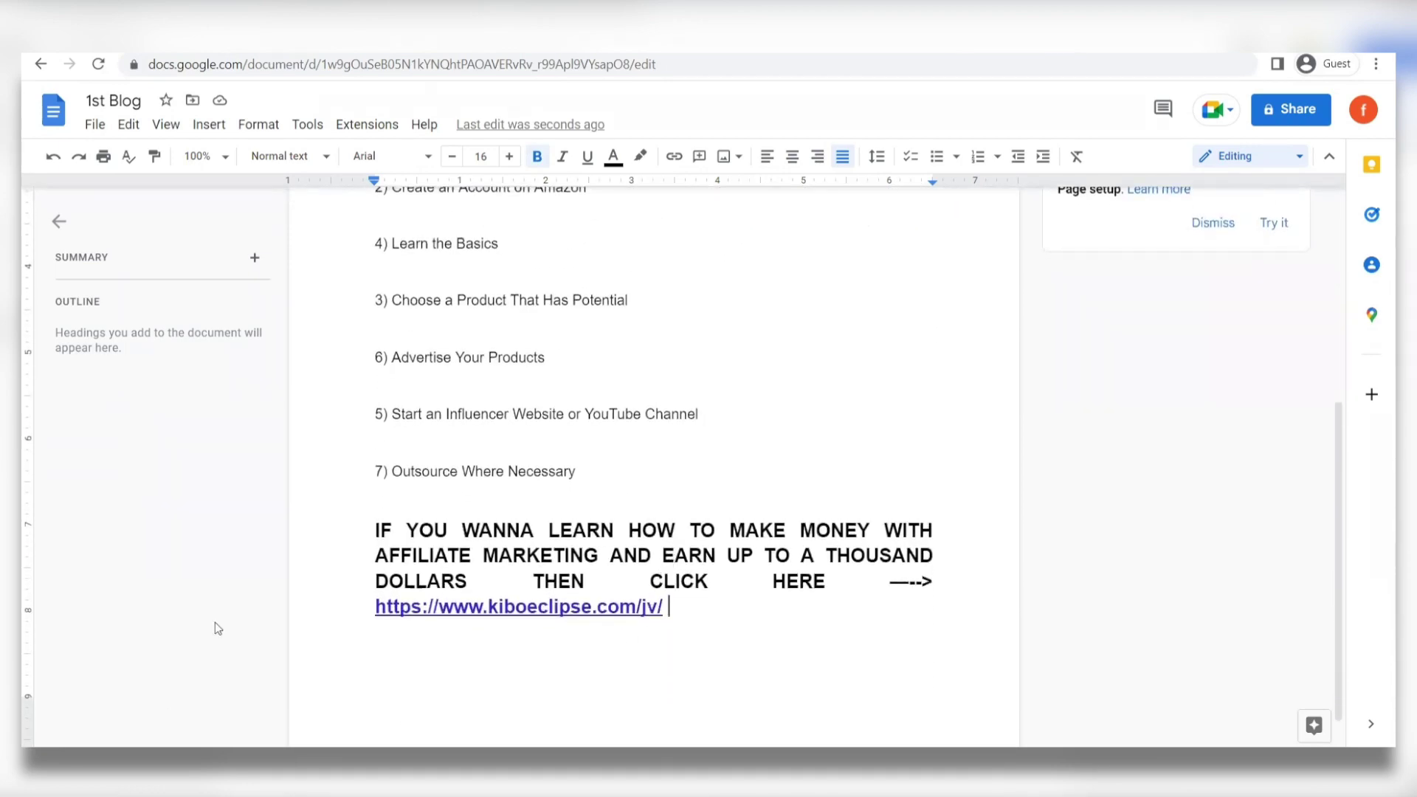
scroll(378, 352, "up", 5)
left_click(94, 124)
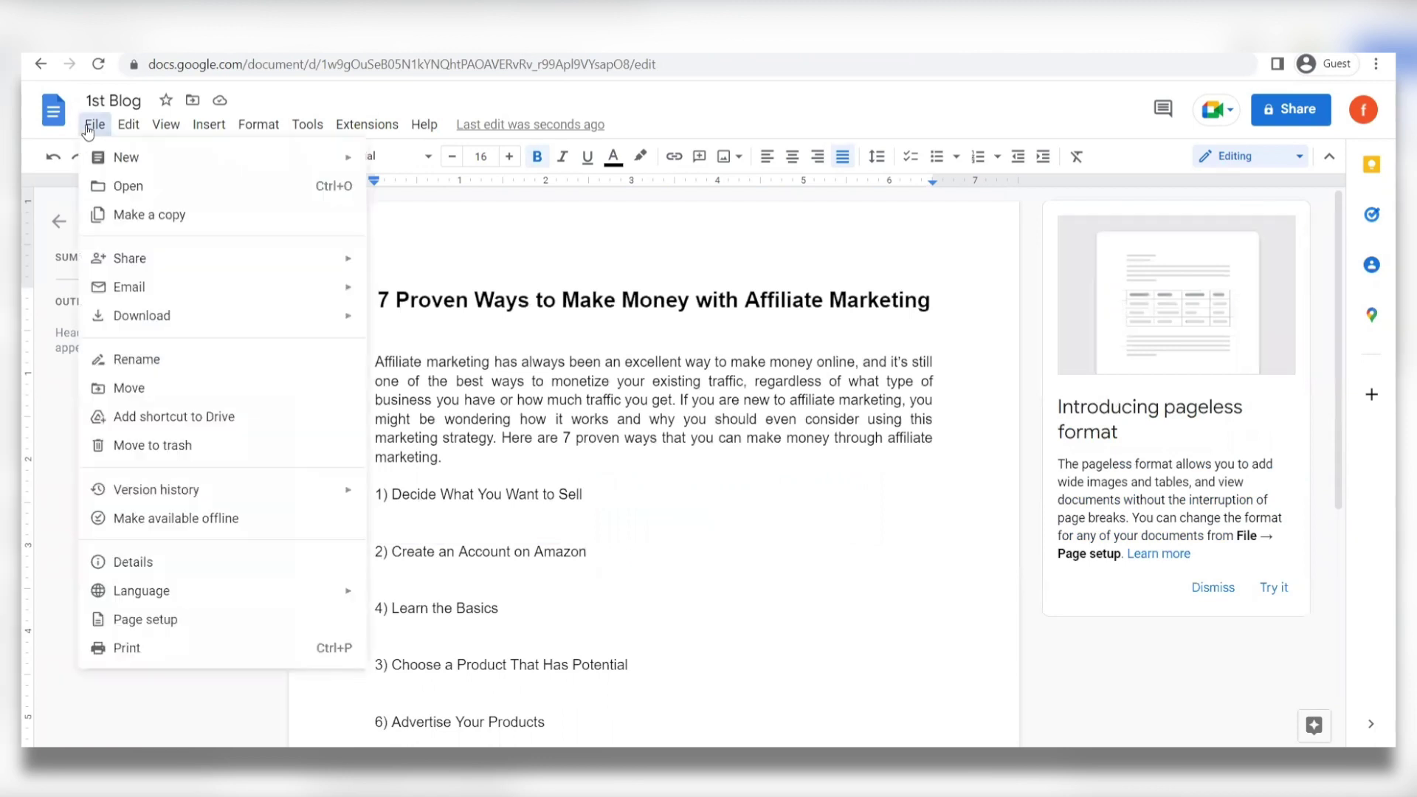
mouse_move(142, 315)
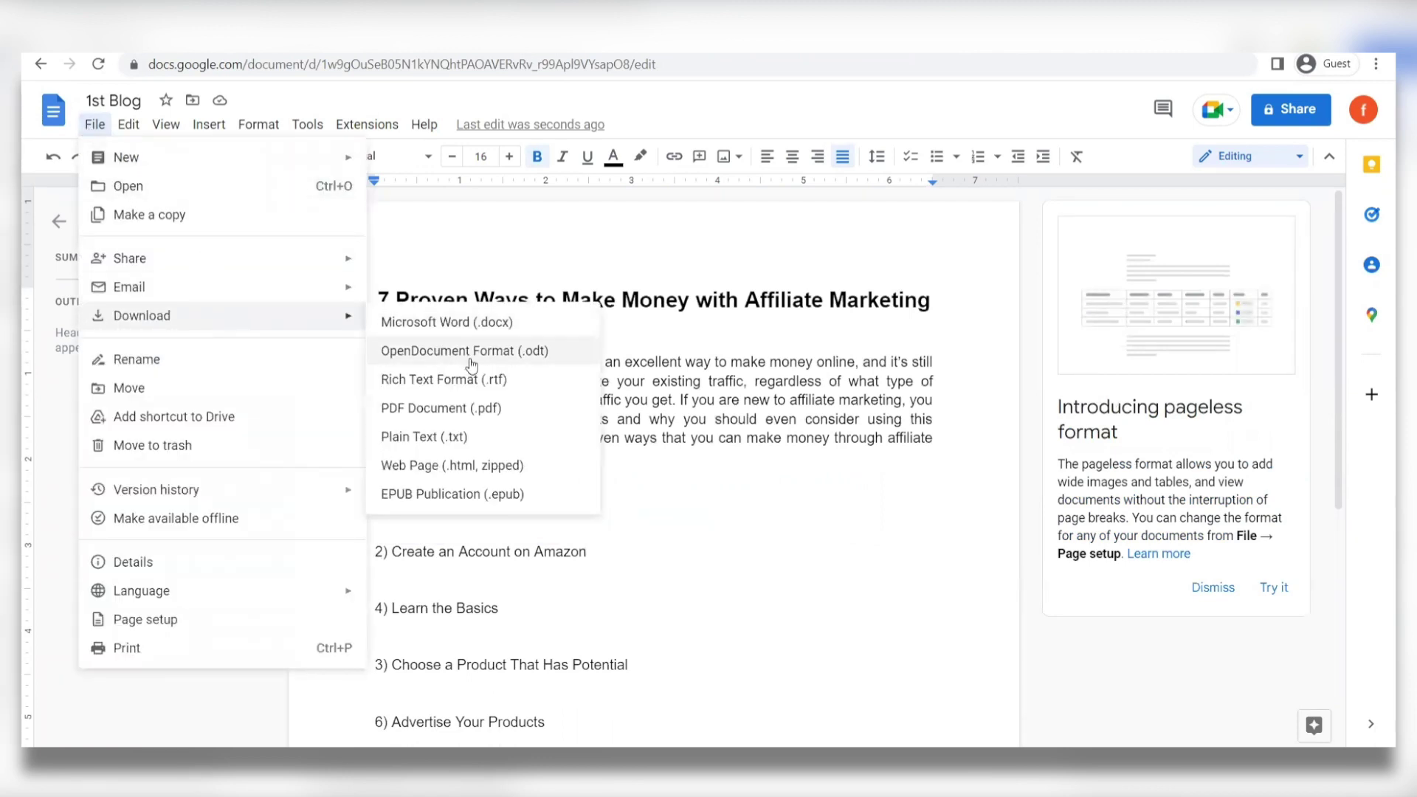
left_click(480, 407)
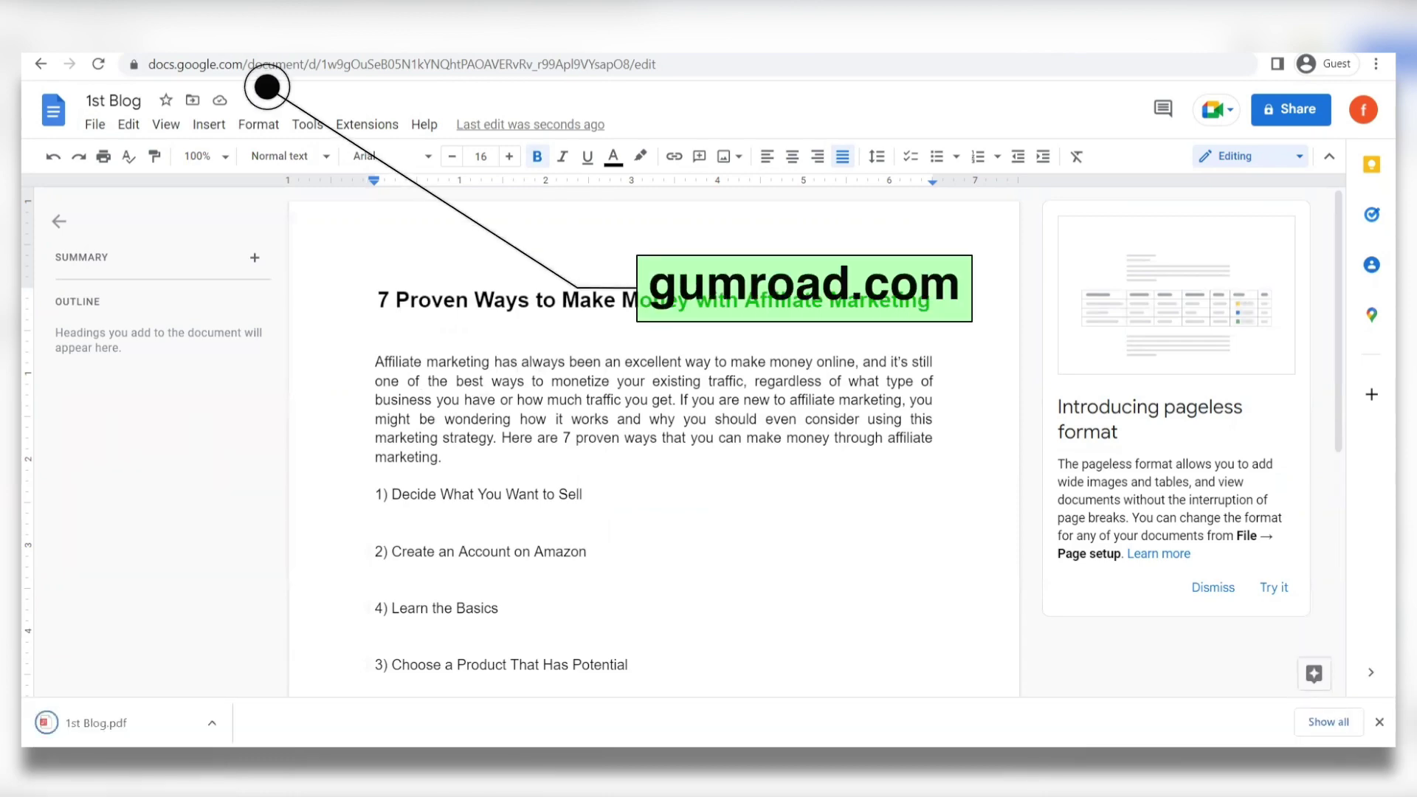
scroll(814, 323, "down", 5)
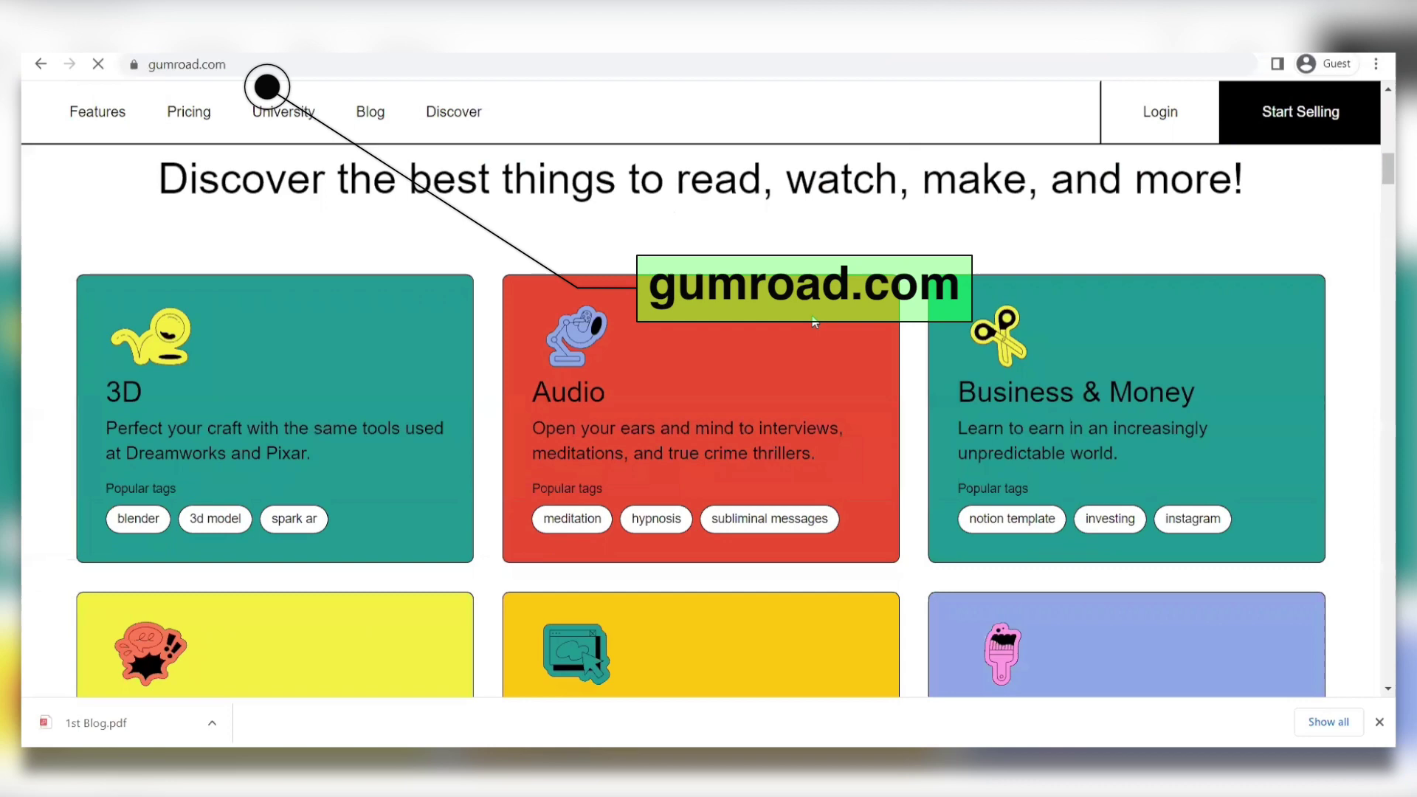
scroll(814, 323, "down", 2)
scroll(814, 322, "down", 4)
scroll(814, 323, "down", 8)
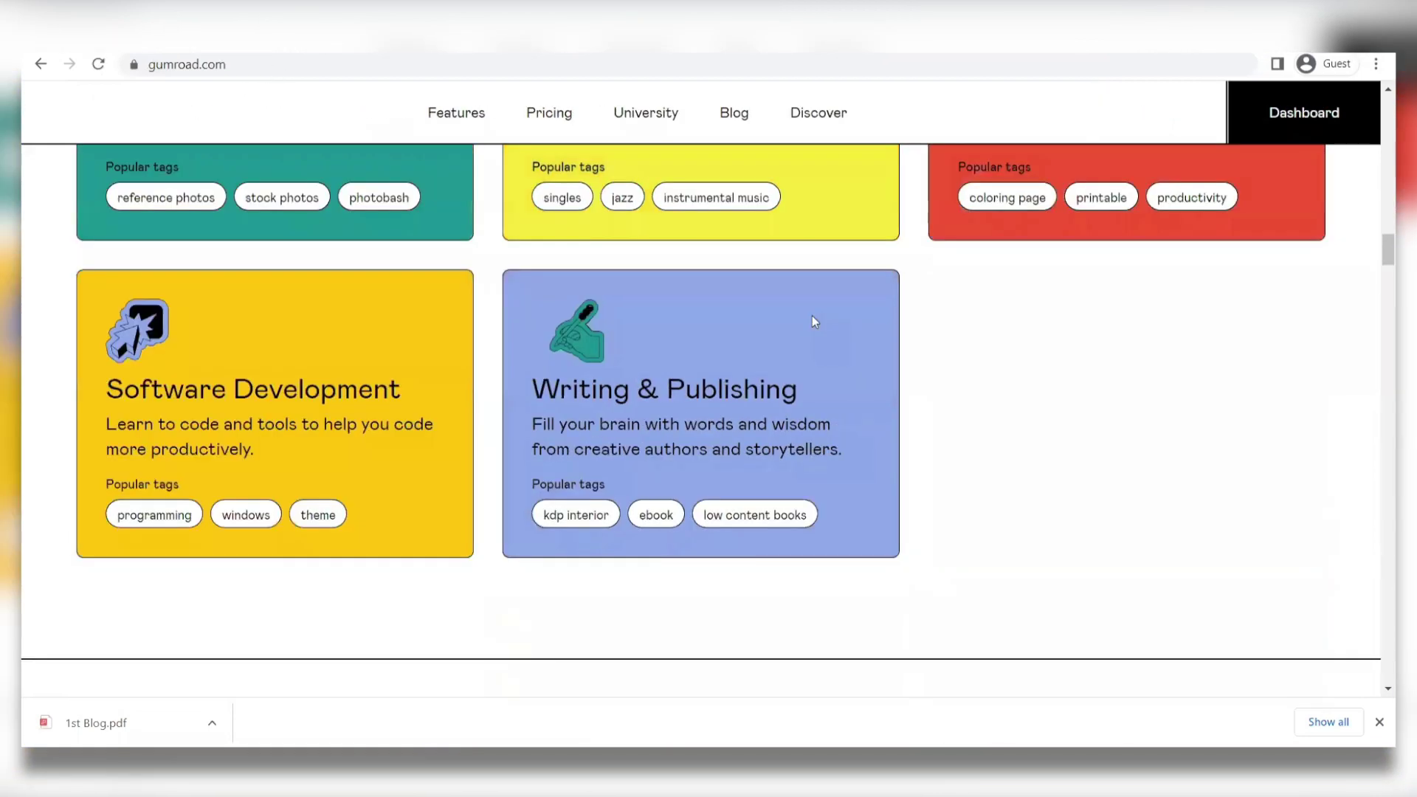
scroll(812, 316, "down", 3)
scroll(812, 316, "down", 4)
scroll(811, 315, "down", 3)
scroll(812, 316, "down", 5)
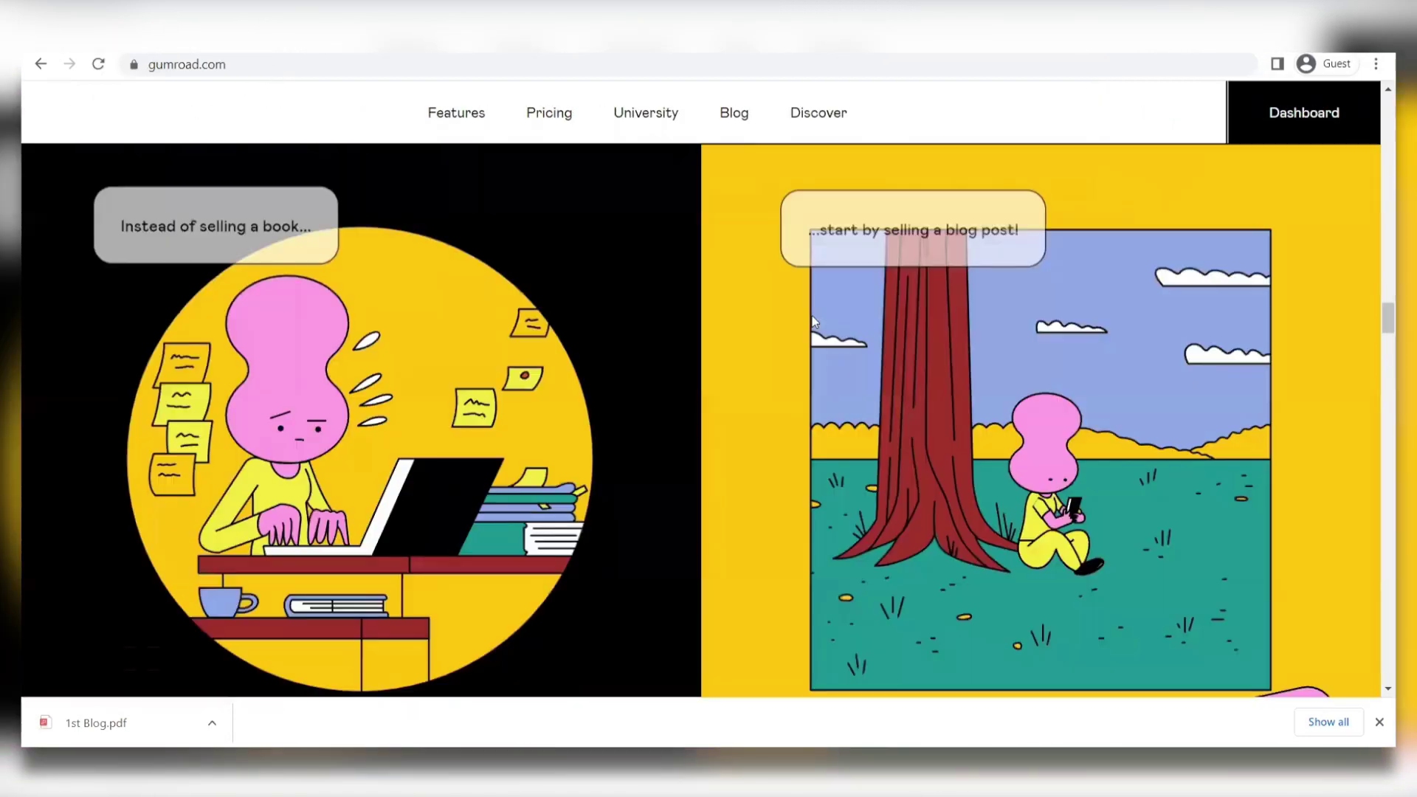
scroll(814, 323, "down", 3)
scroll(814, 323, "down", 3)
scroll(814, 323, "up", 3)
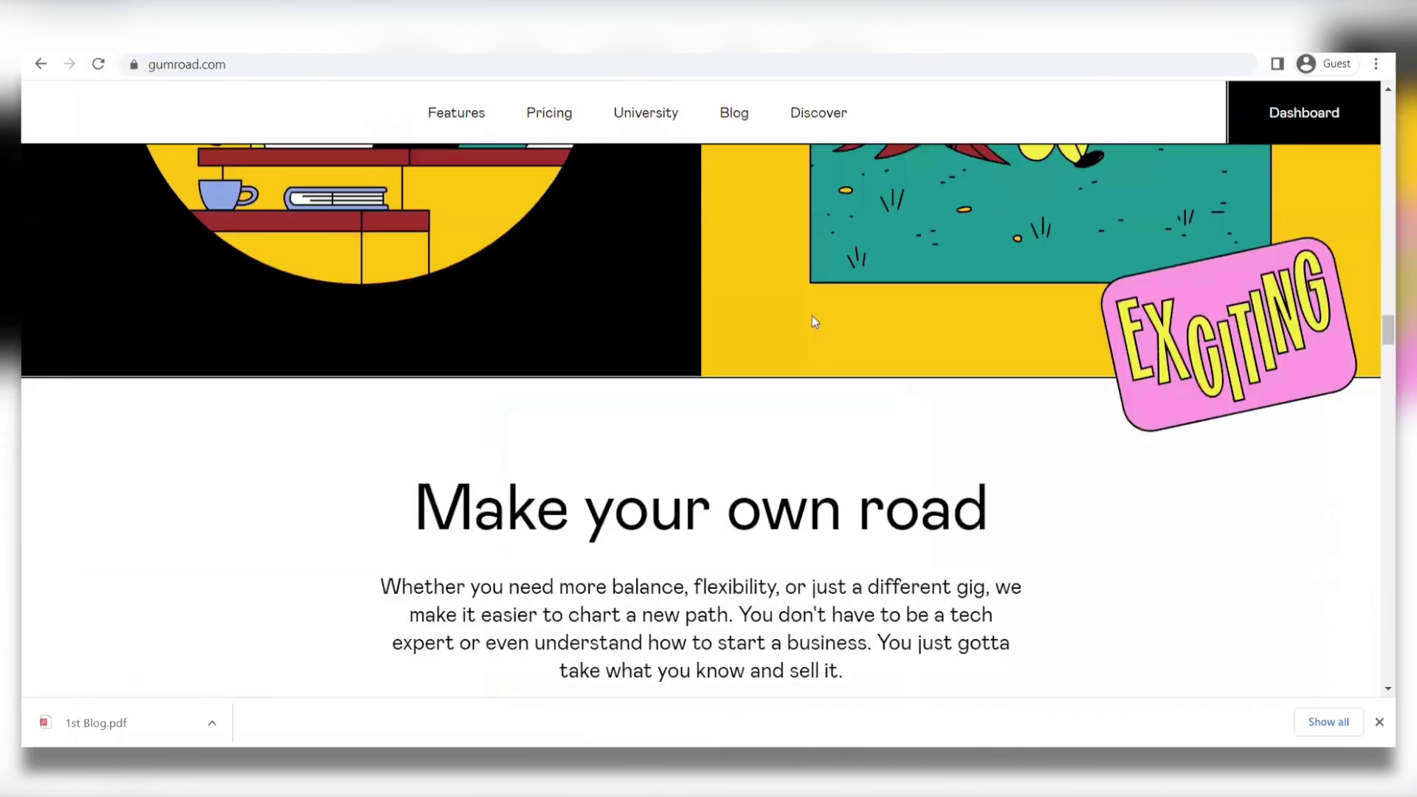
scroll(813, 323, "up", 10)
scroll(812, 316, "up", 3)
scroll(812, 315, "up", 5)
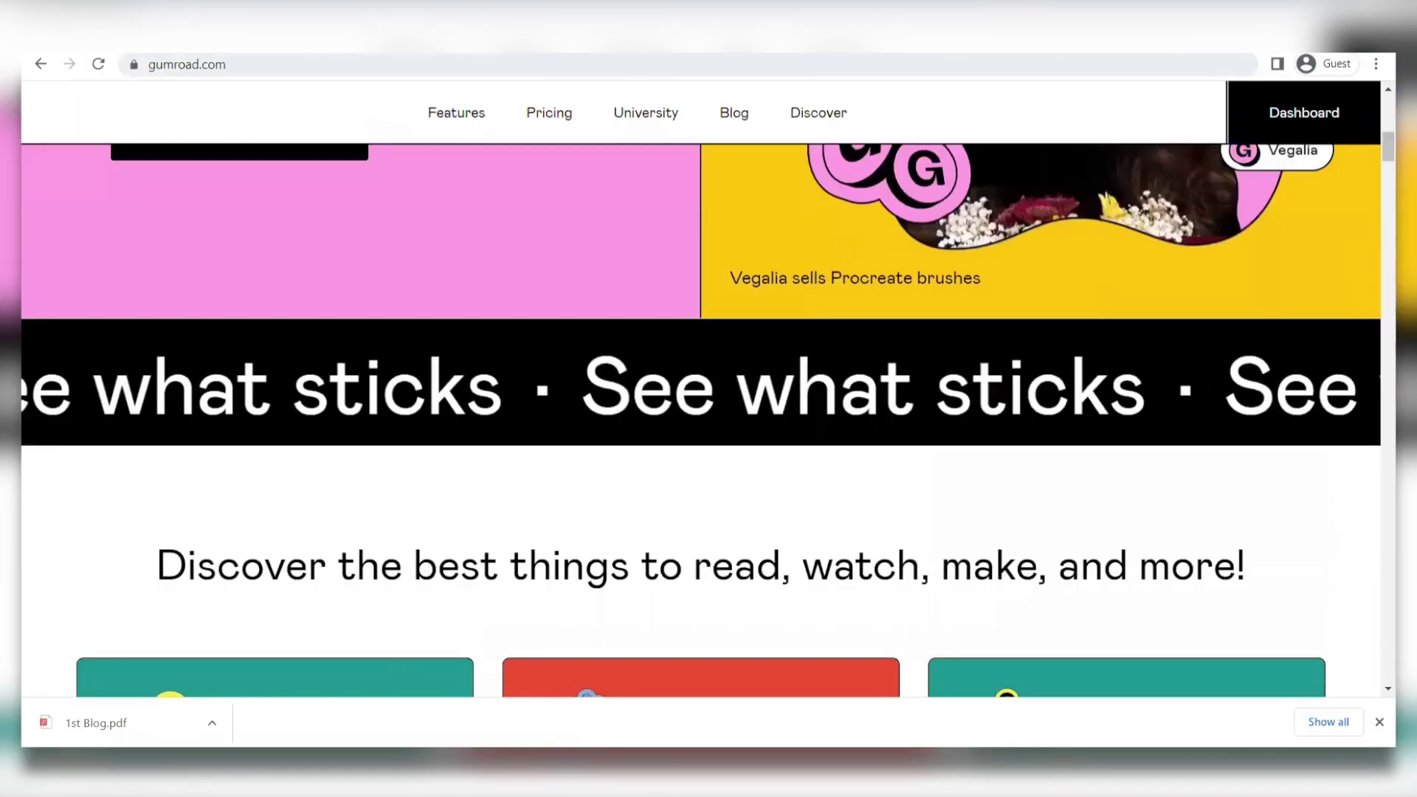
Go to the Gumroad seller dashboard from the homepage
left_click(1305, 112)
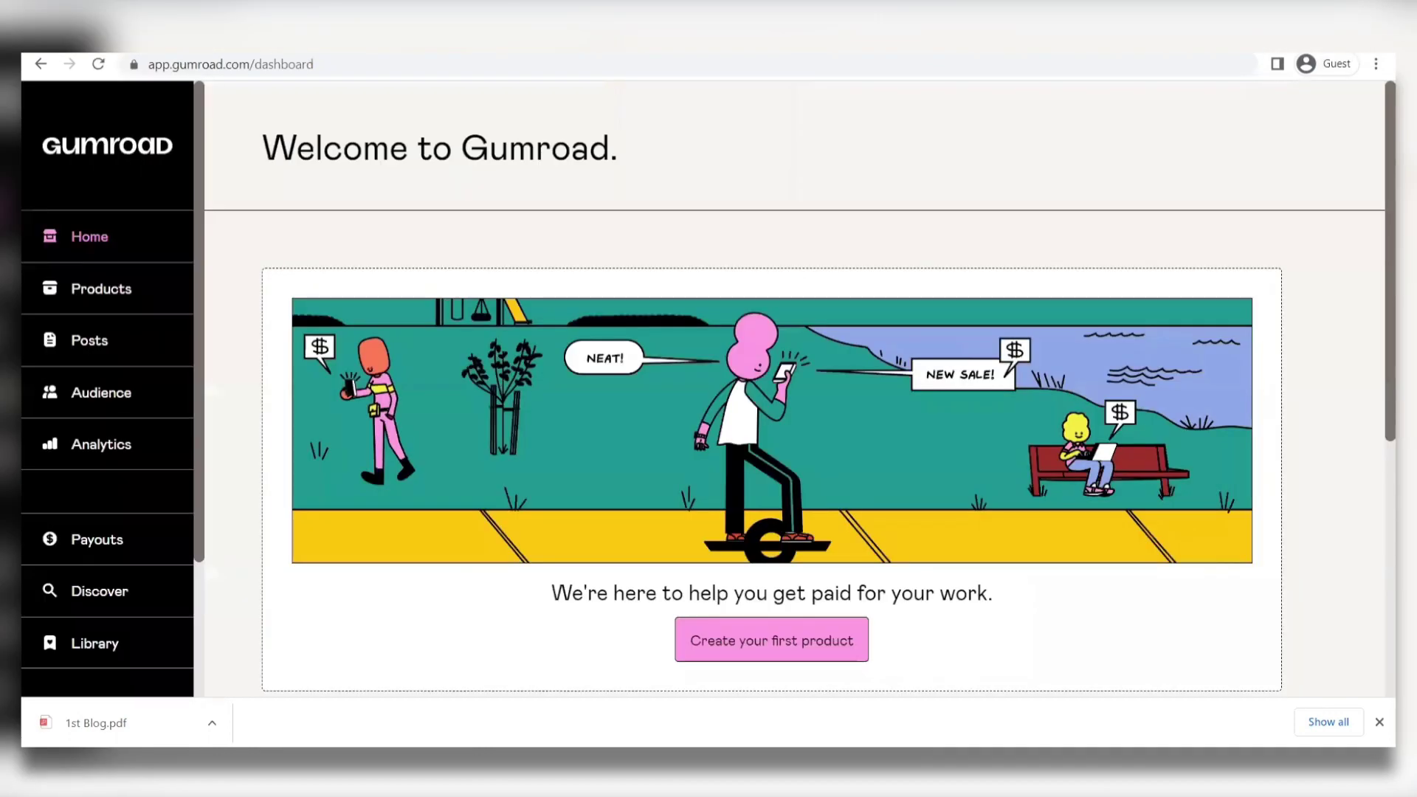
scroll(728, 305, "down", 1)
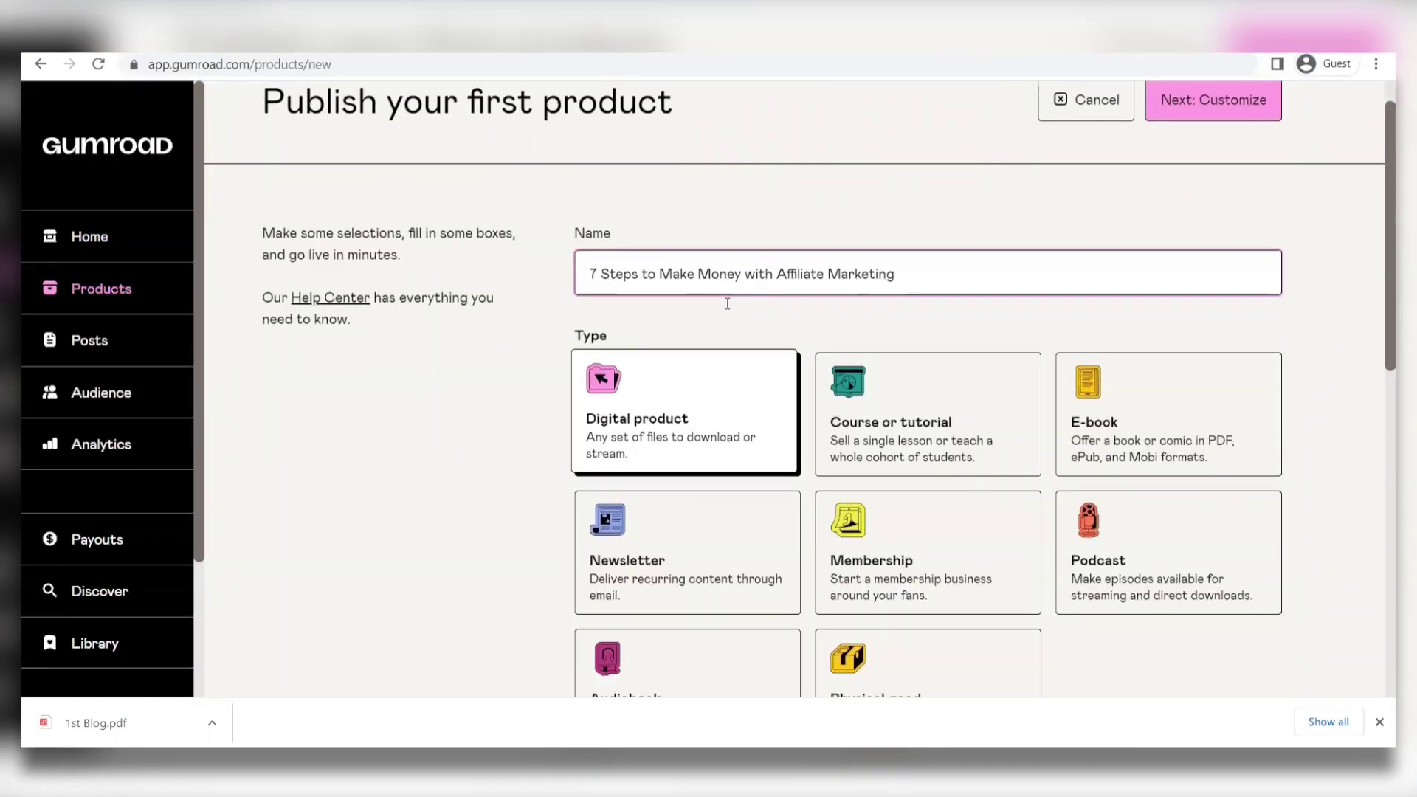
scroll(980, 325, "down", 3)
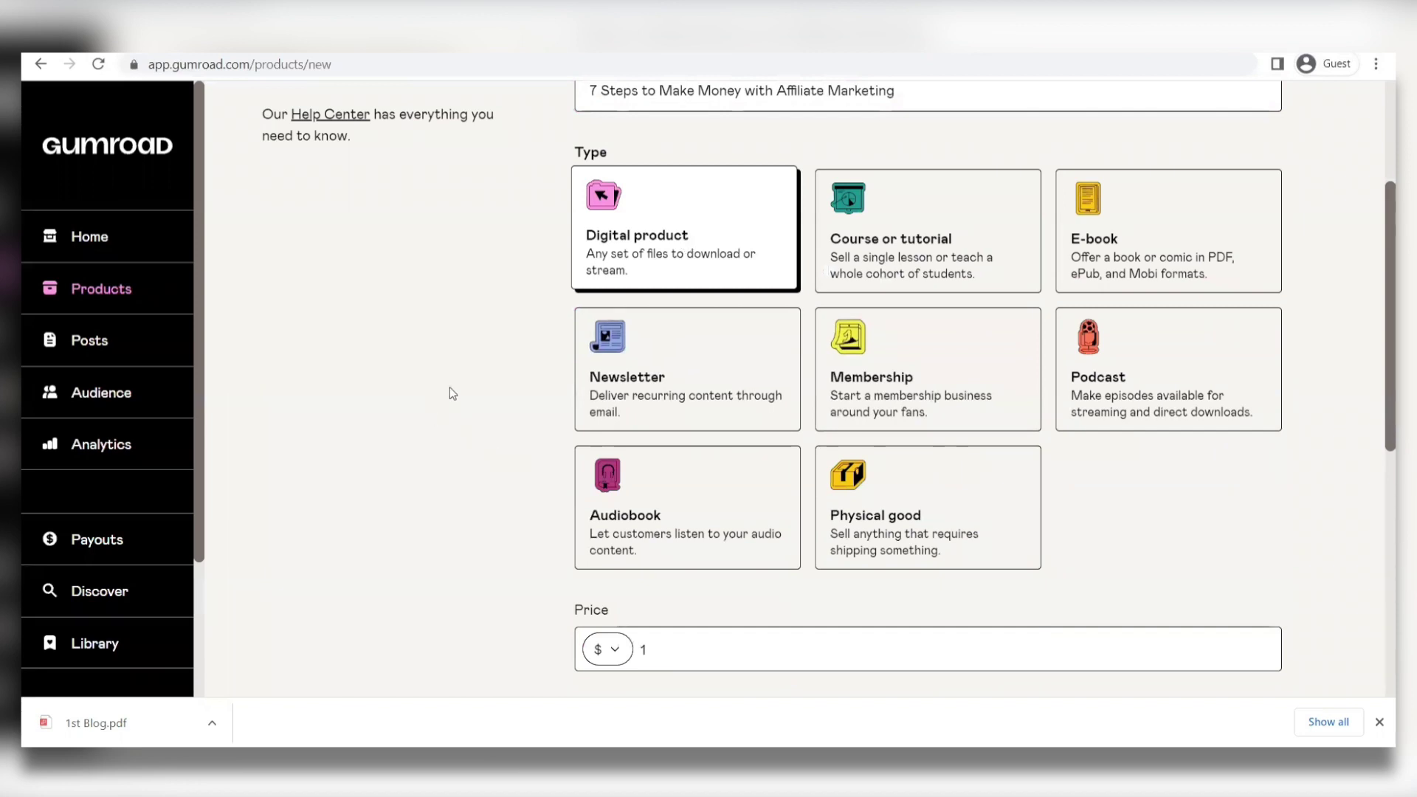
scroll(449, 393, "down", 3)
scroll(521, 399, "up", 5)
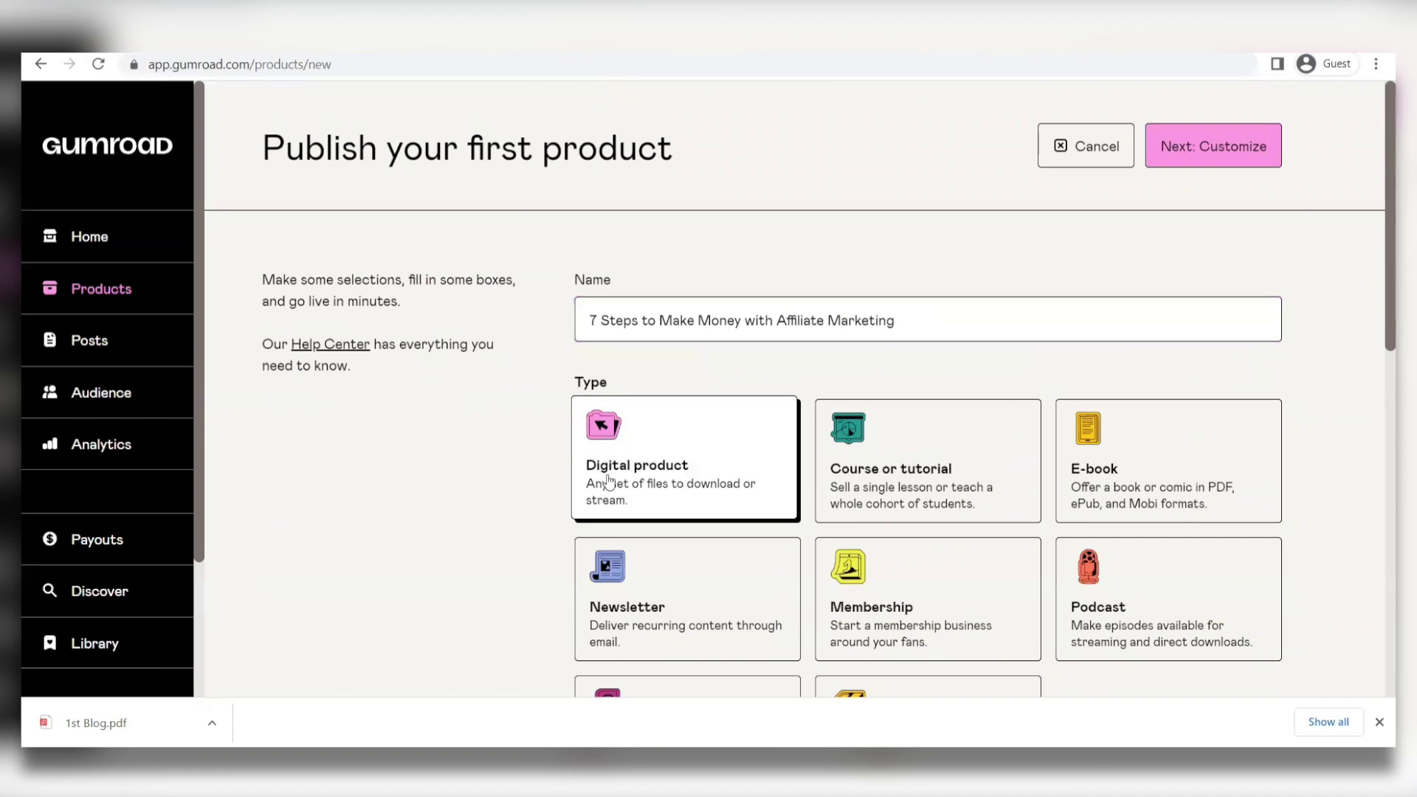
scroll(620, 407, "down", 3)
scroll(608, 412, "down", 1)
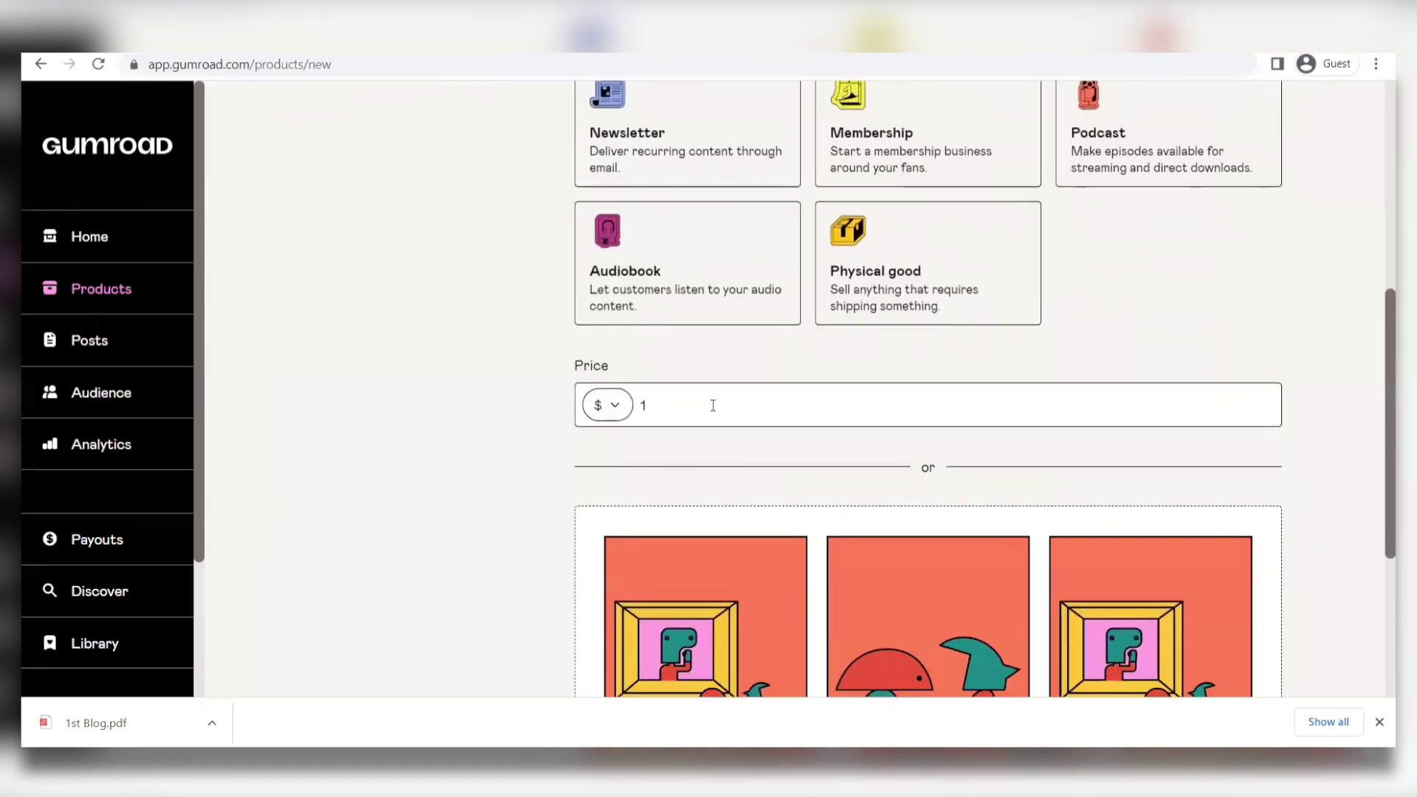
Dismiss the download notice and create the digital product '7 Steps to Make Money with Affiliate Marketing'
left_click(1378, 721)
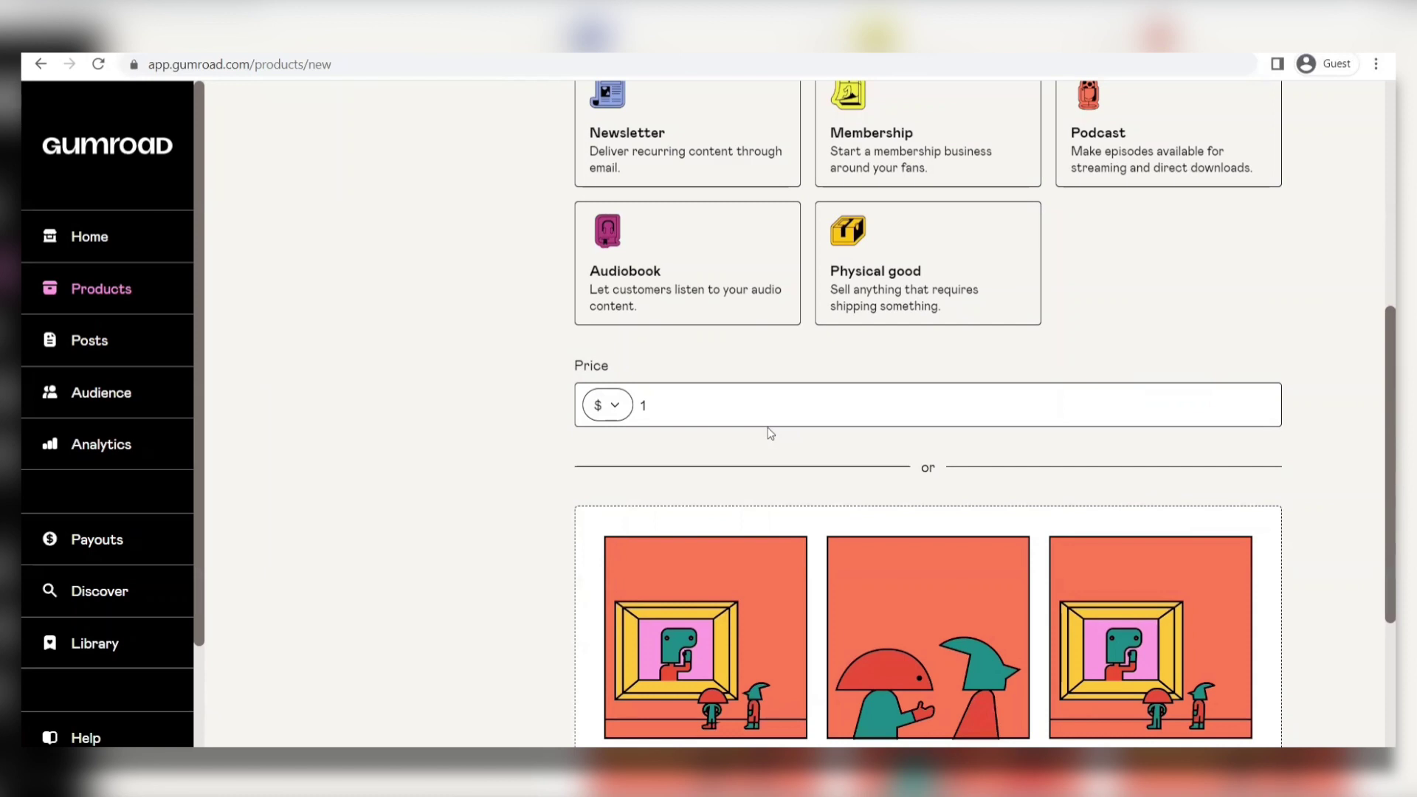
scroll(727, 381, "down", 1)
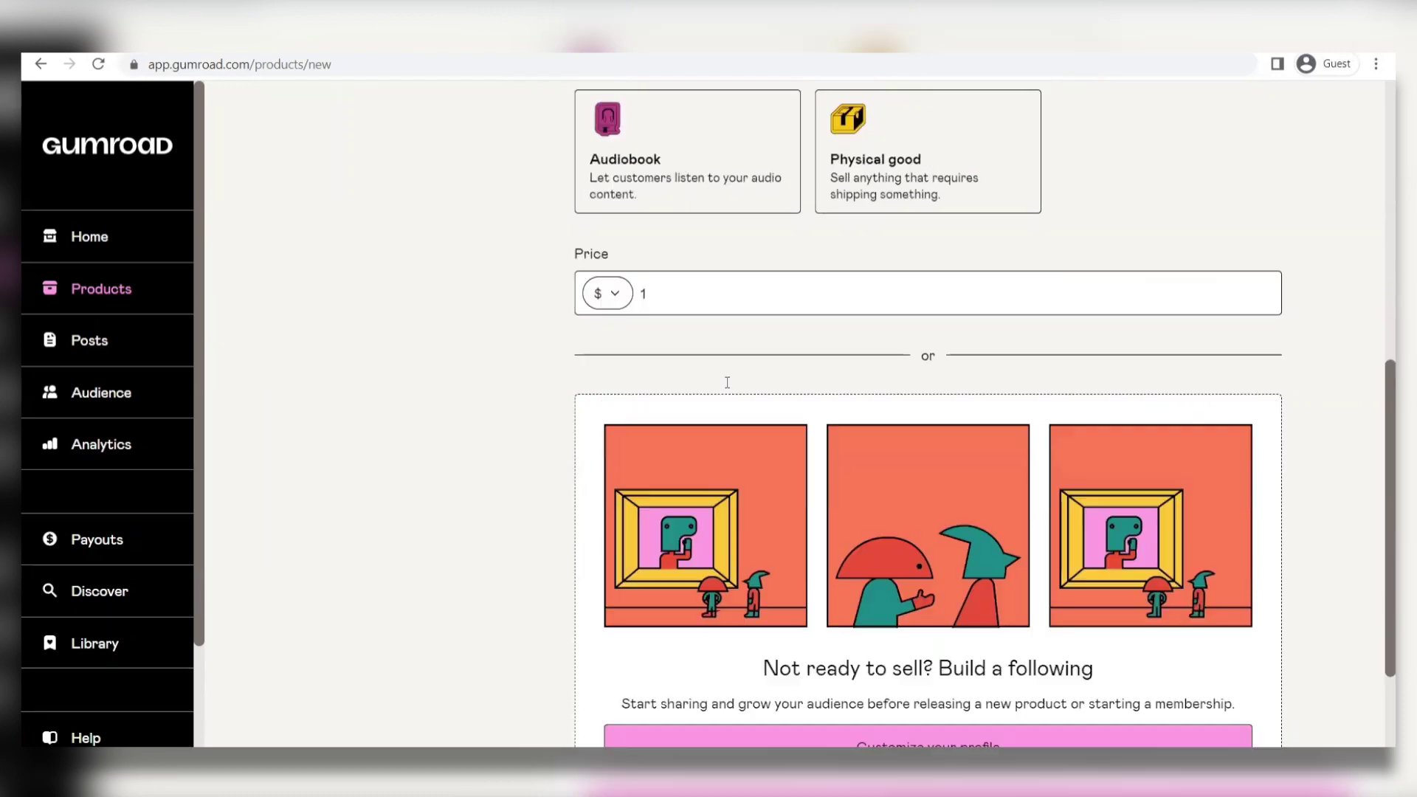
scroll(726, 383, "down", 1)
scroll(727, 389, "down", 1)
scroll(727, 388, "up", 2)
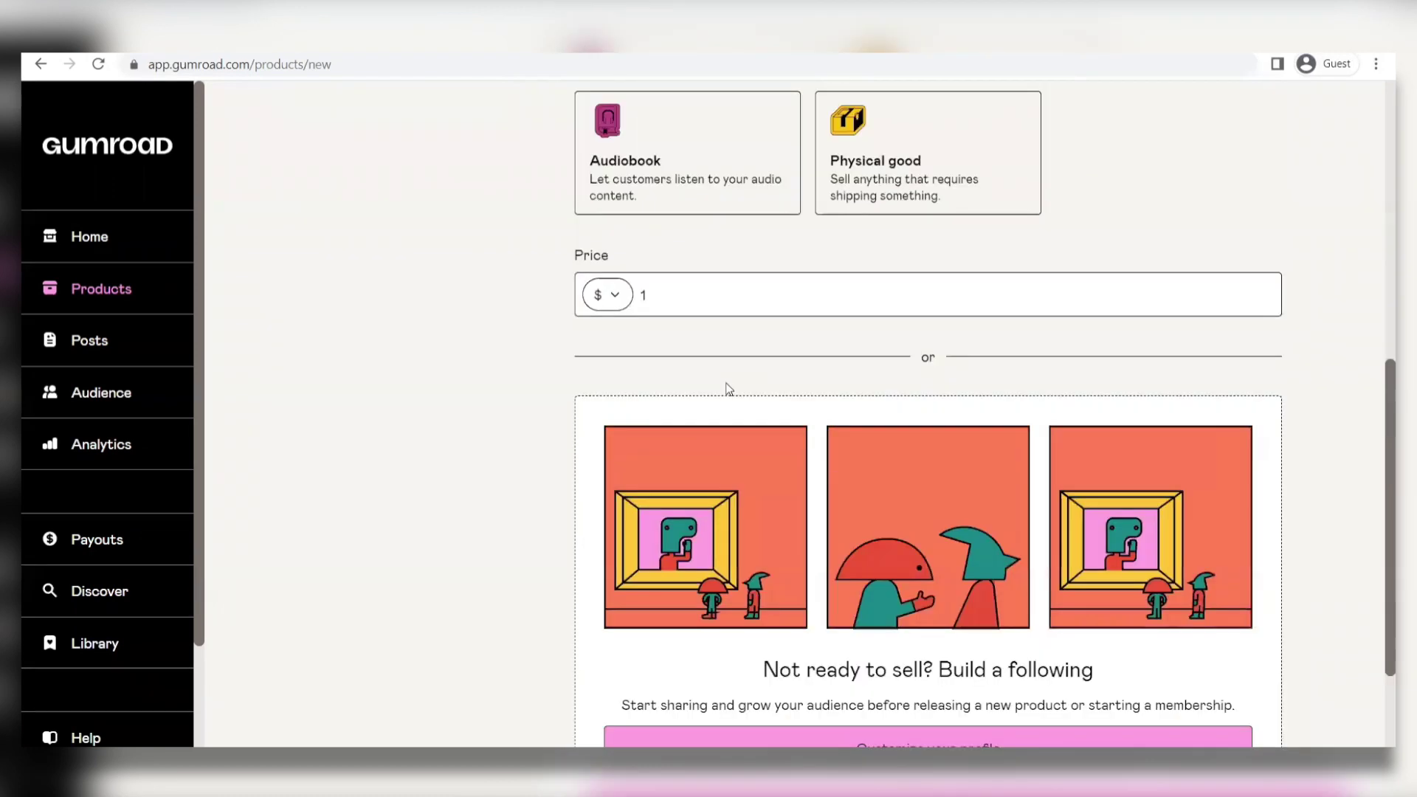
scroll(728, 388, "up", 3)
scroll(728, 389, "up", 1)
scroll(727, 388, "down", 6)
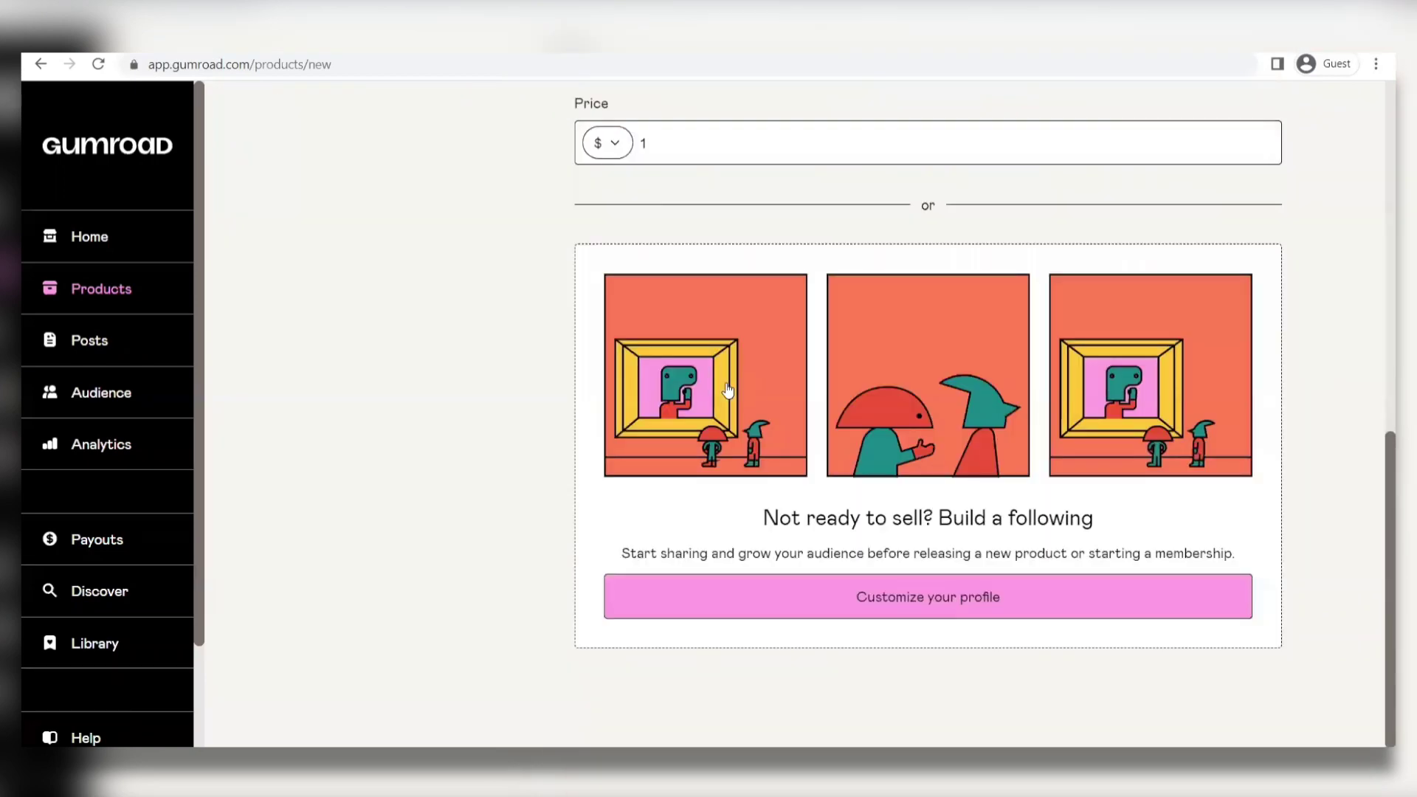
scroll(728, 391, "up", 2)
scroll(729, 395, "up", 3)
scroll(729, 394, "up", 2)
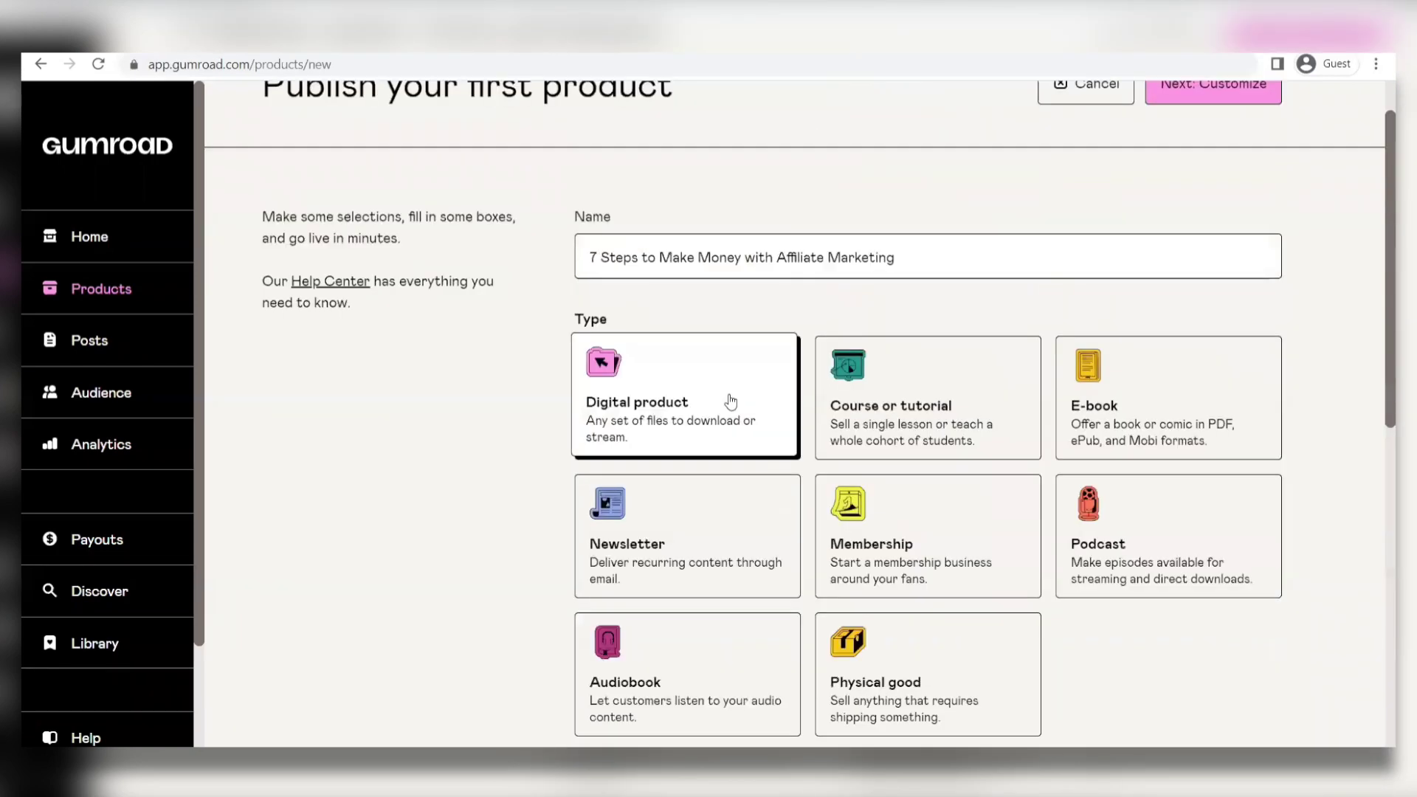
scroll(728, 402, "down", 3)
scroll(729, 399, "down", 1)
scroll(728, 399, "down", 2)
scroll(729, 403, "down", 1)
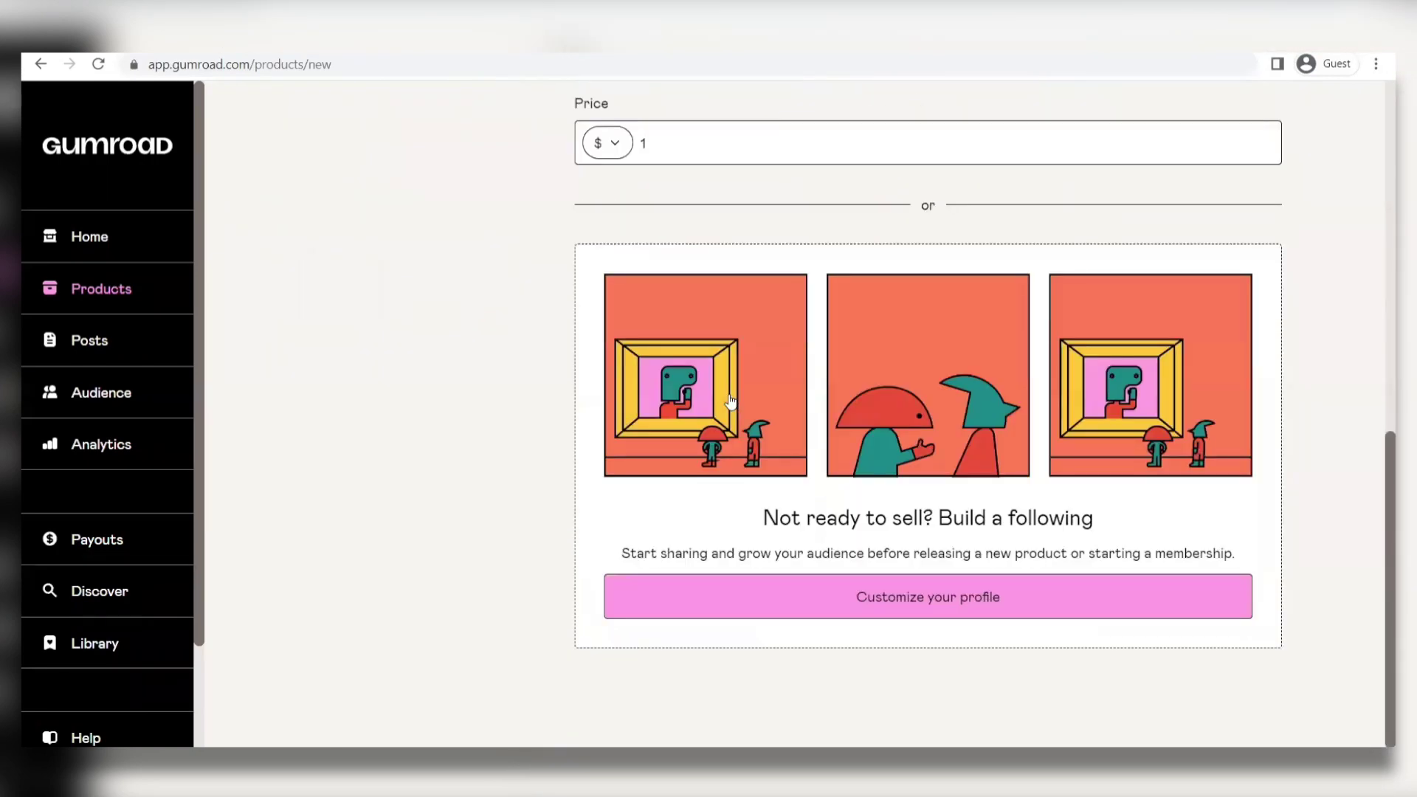
scroll(731, 410, "up", 5)
scroll(731, 423, "up", 1)
scroll(732, 427, "up", 1)
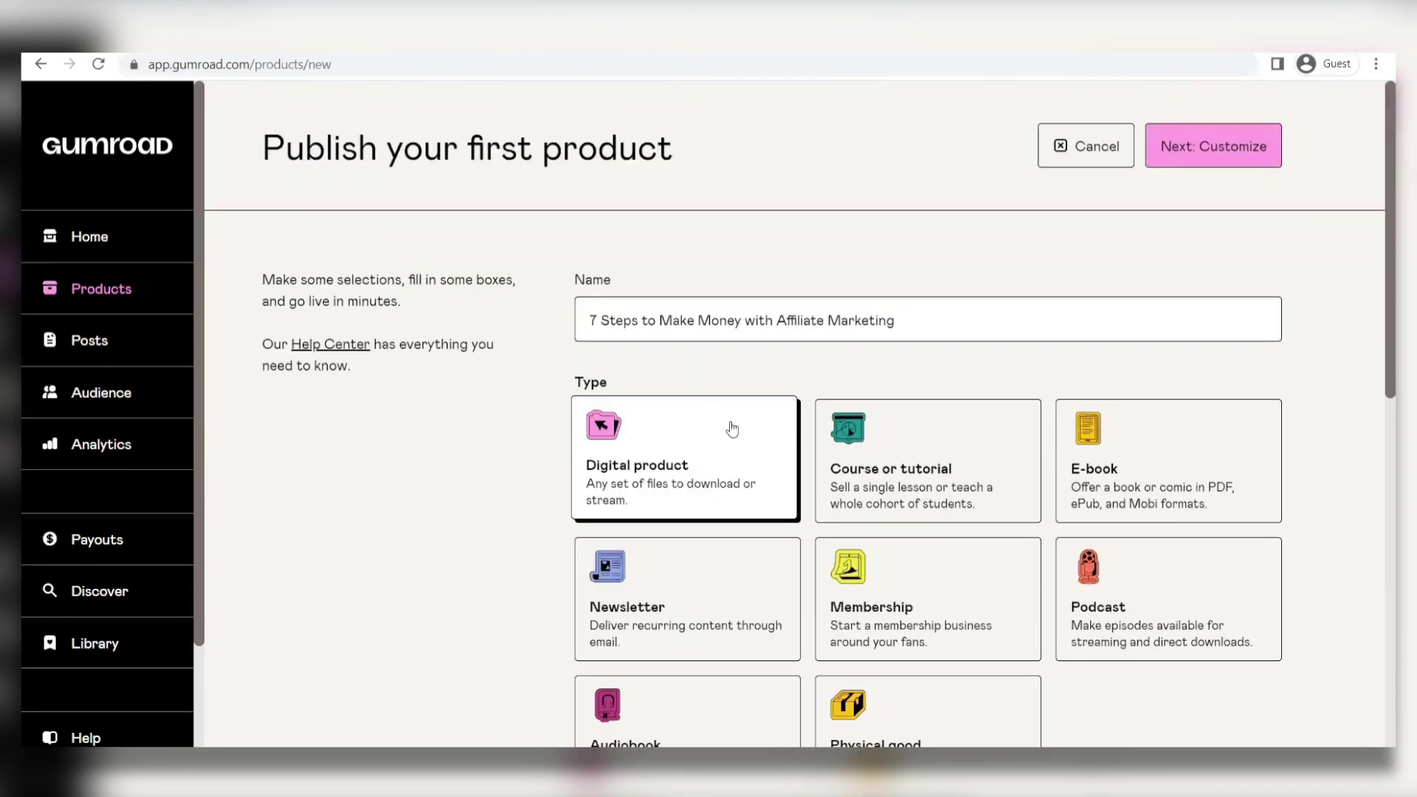
scroll(731, 429, "down", 3)
scroll(729, 422, "down", 1)
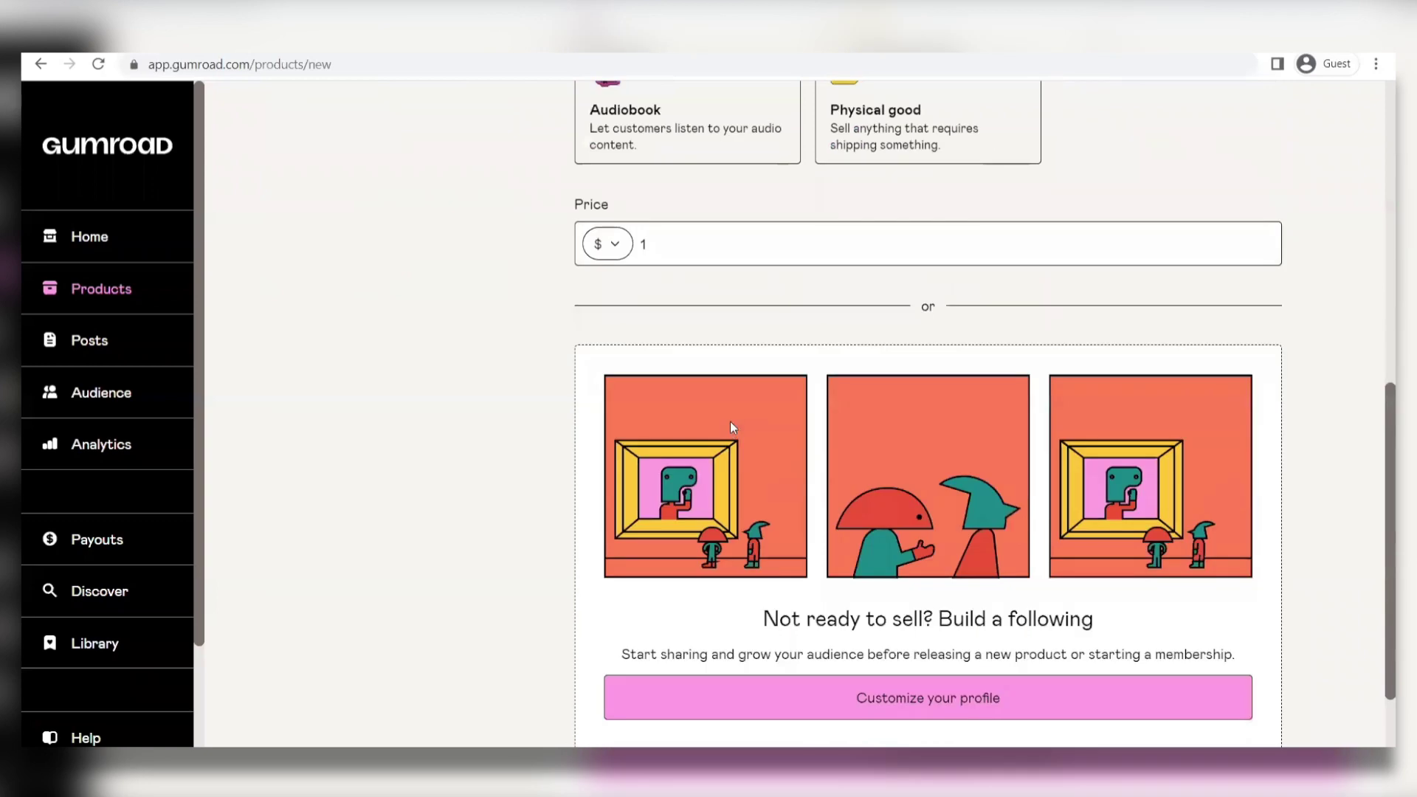
scroll(729, 421, "up", 4)
scroll(1107, 366, "down", 1)
scroll(863, 661, "down", 4)
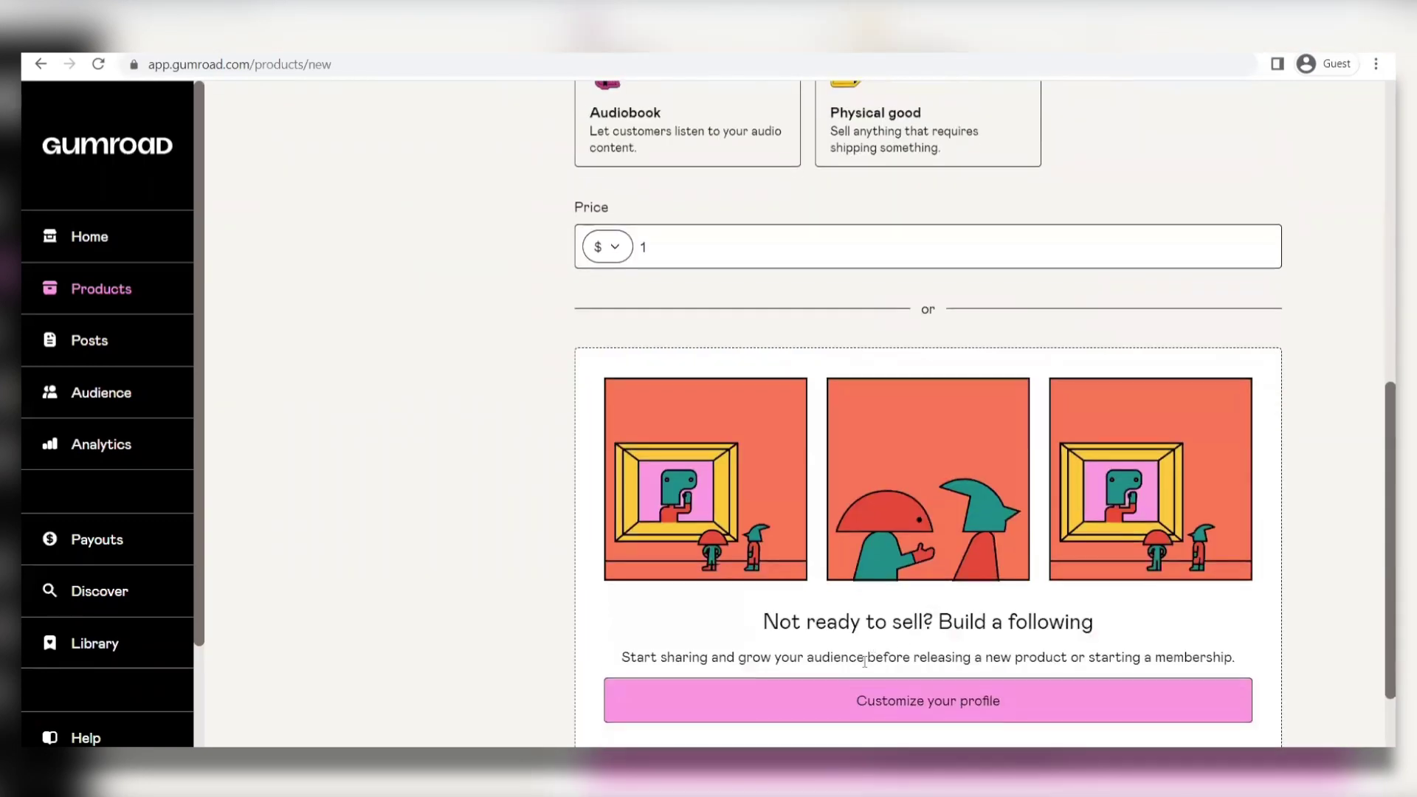
scroll(949, 714, "up", 5)
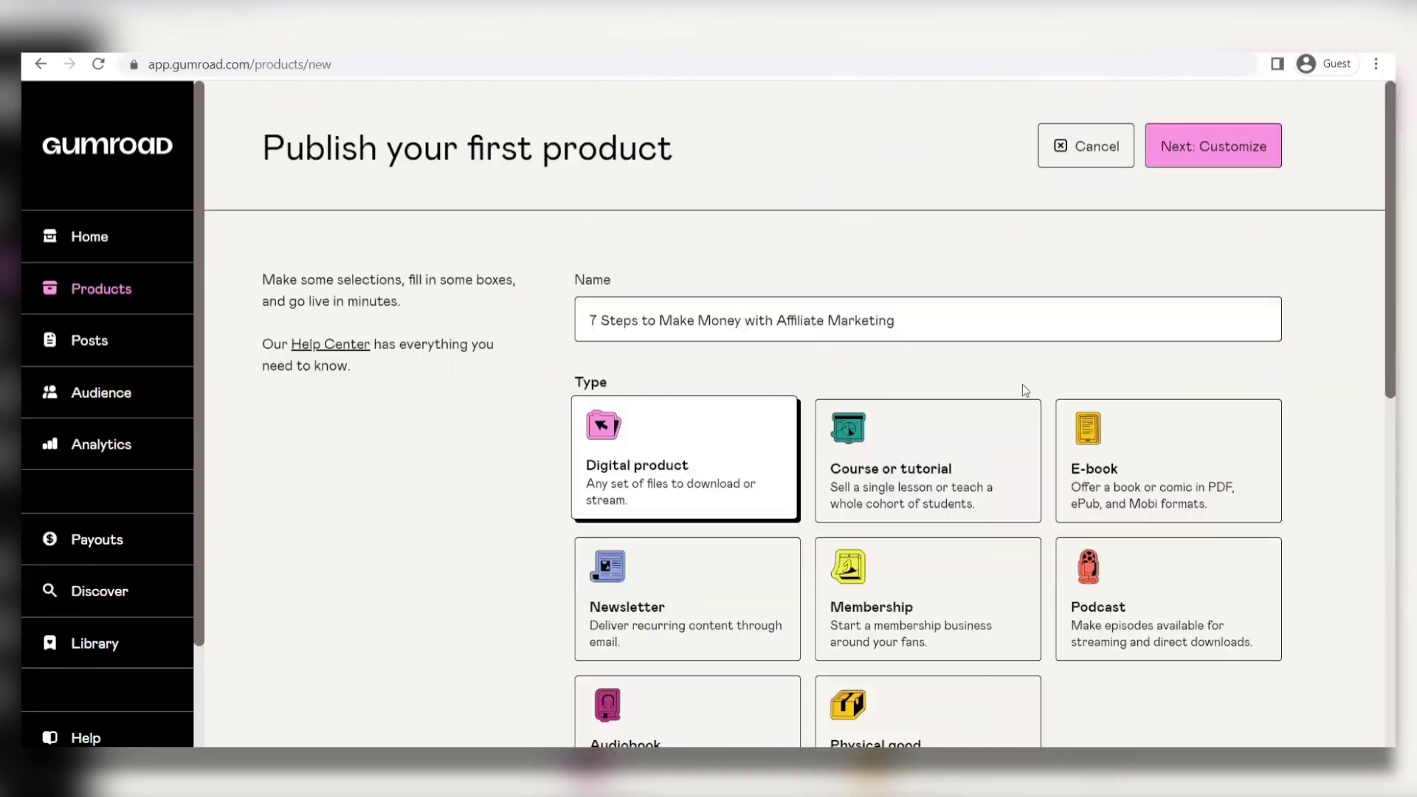
left_click(1186, 137)
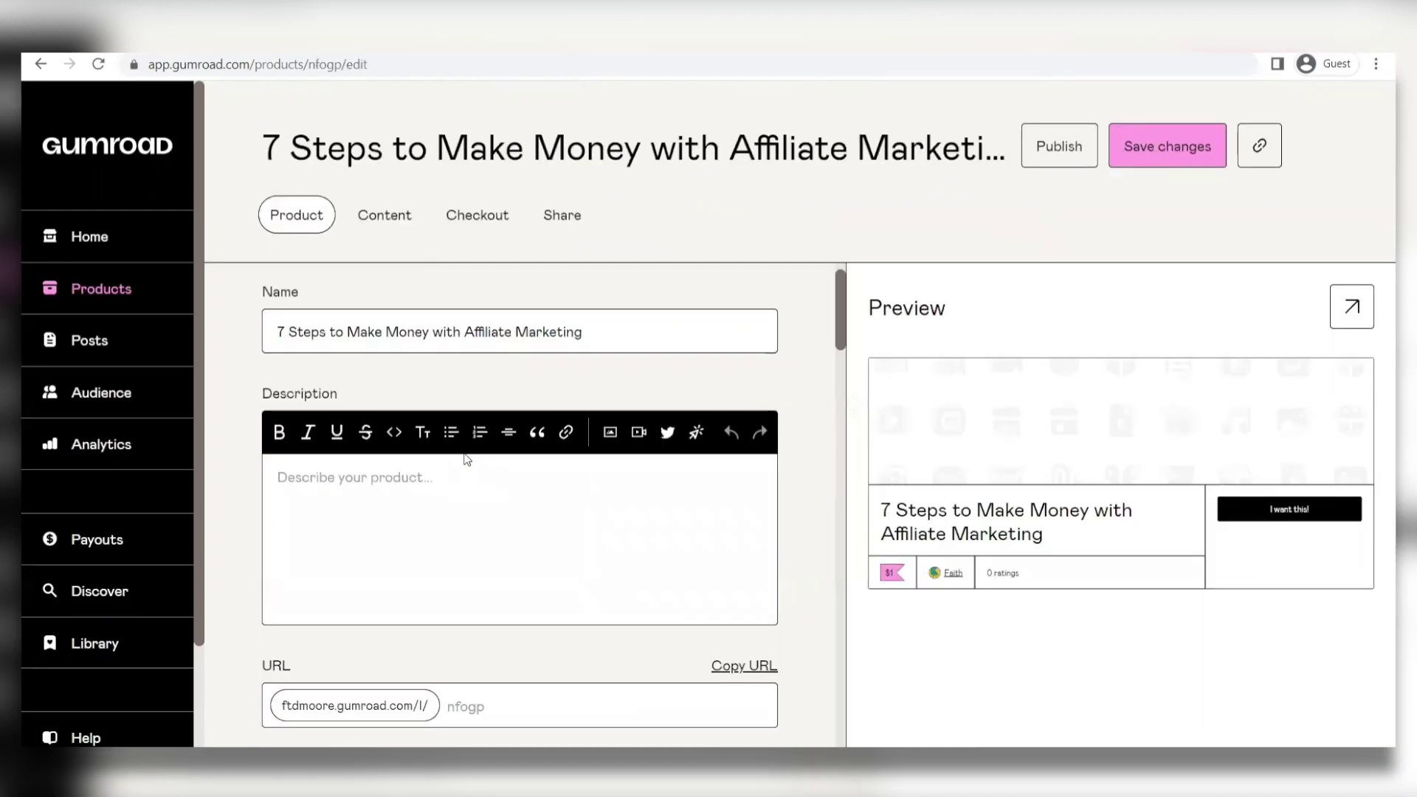
scroll(527, 444, "down", 1)
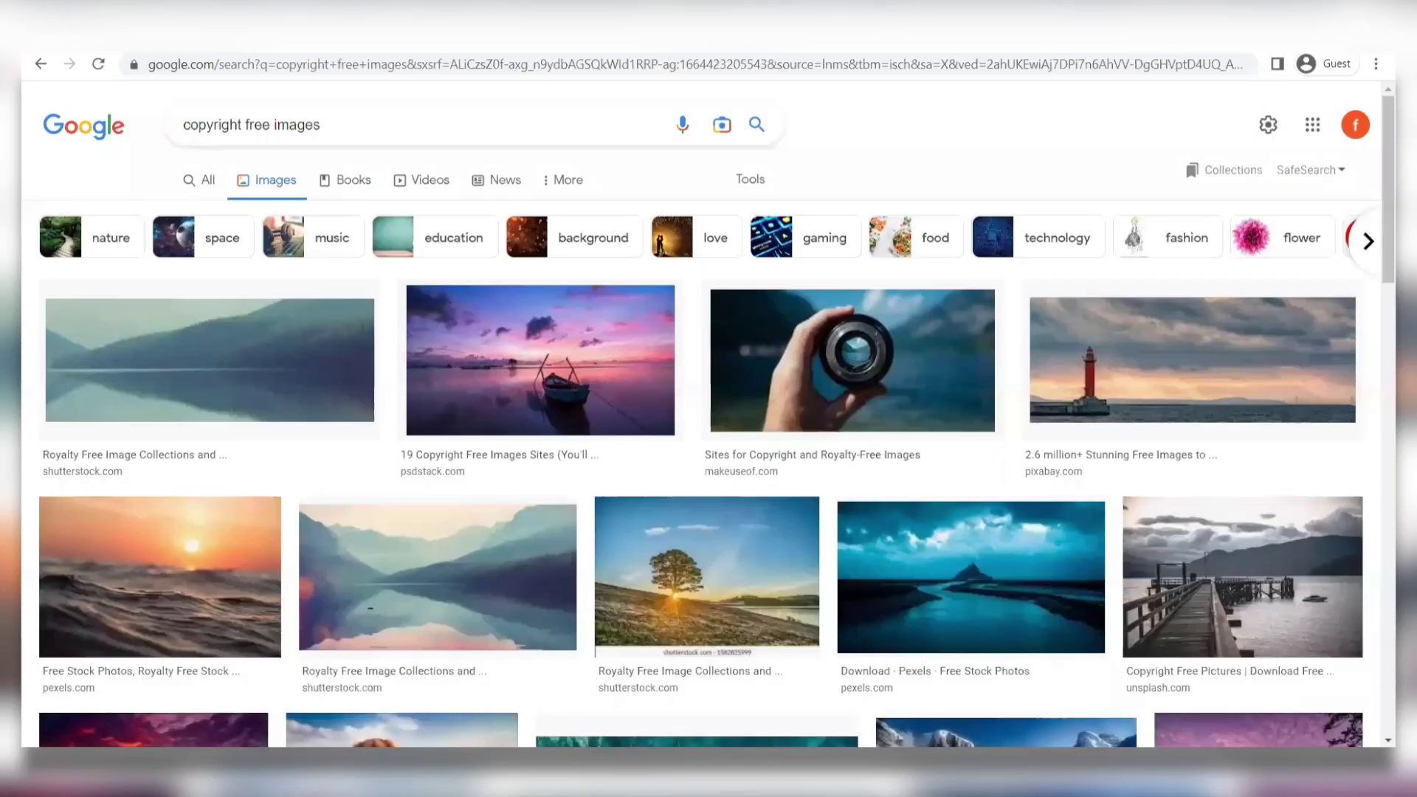
scroll(902, 387, "down", 3)
scroll(914, 412, "up", 2)
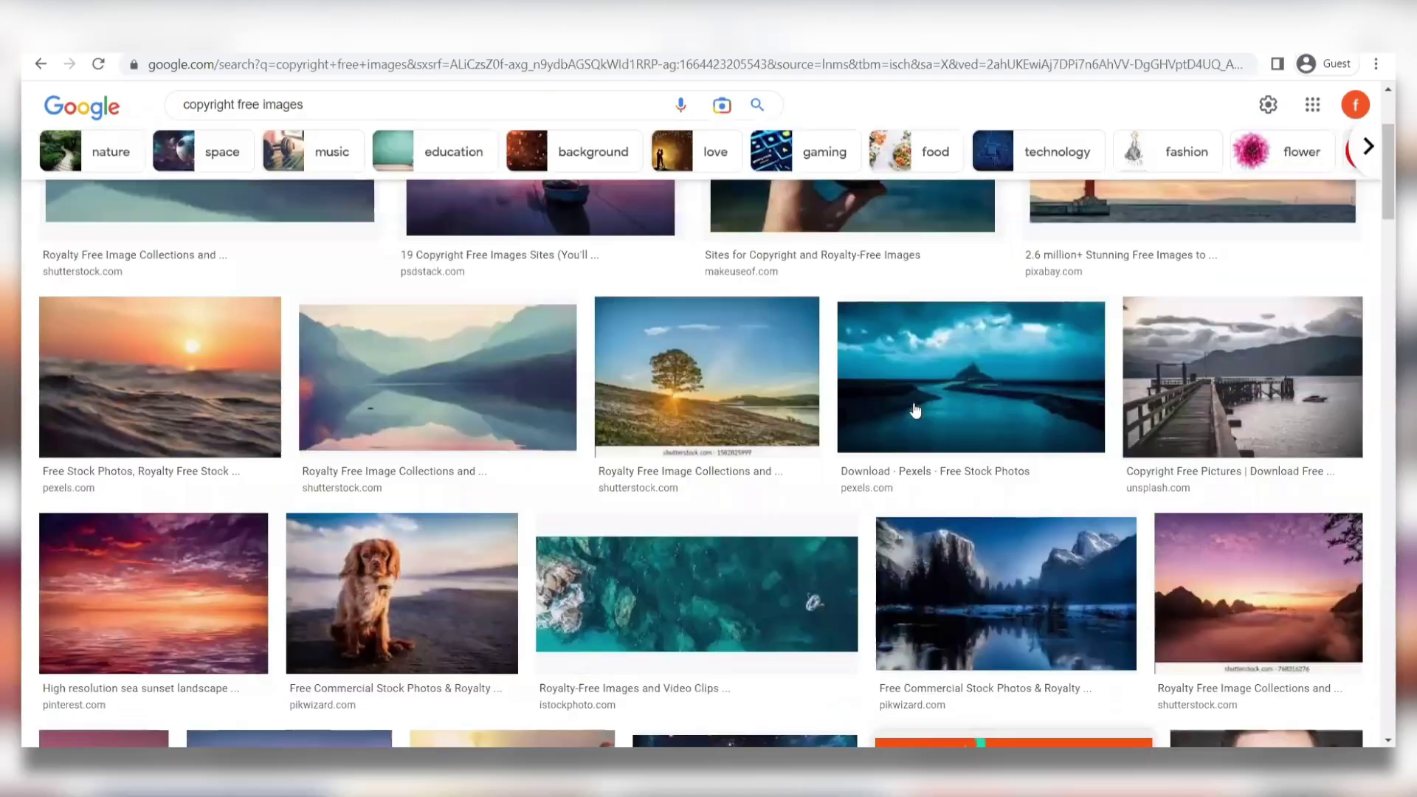
scroll(950, 248, "up", 1)
scroll(1038, 317, "up", 1)
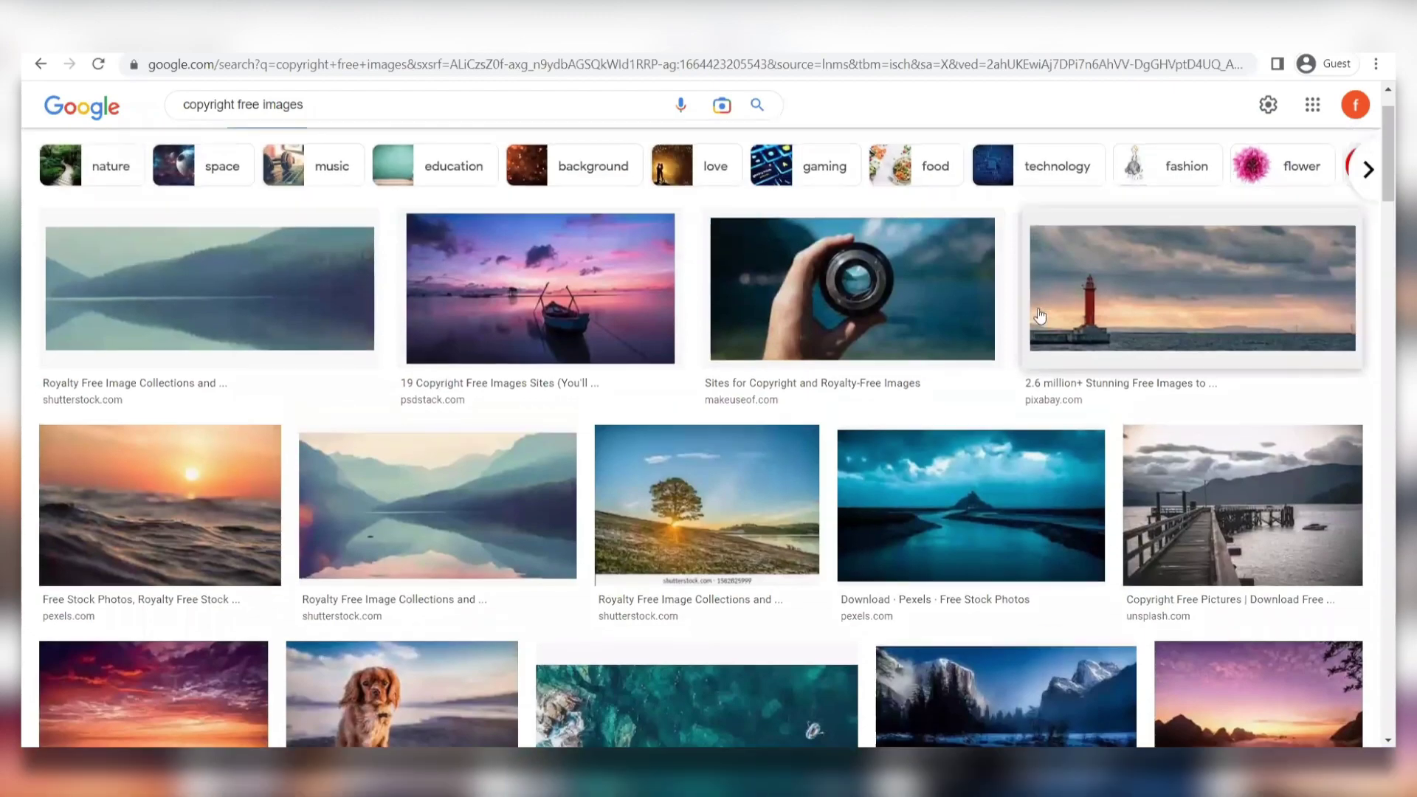
scroll(1031, 155, "up", 1)
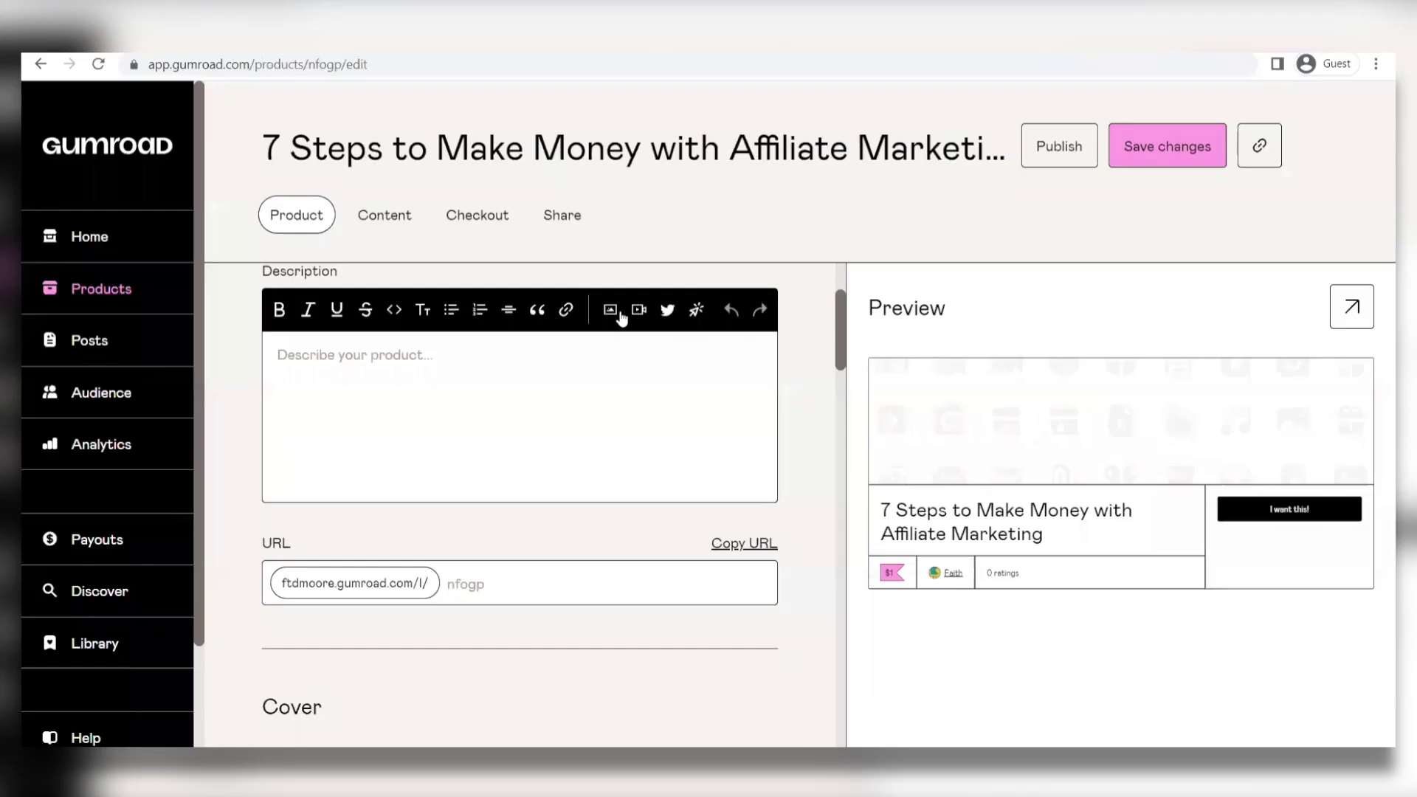
scroll(543, 369, "up", 2)
scroll(538, 372, "down", 4)
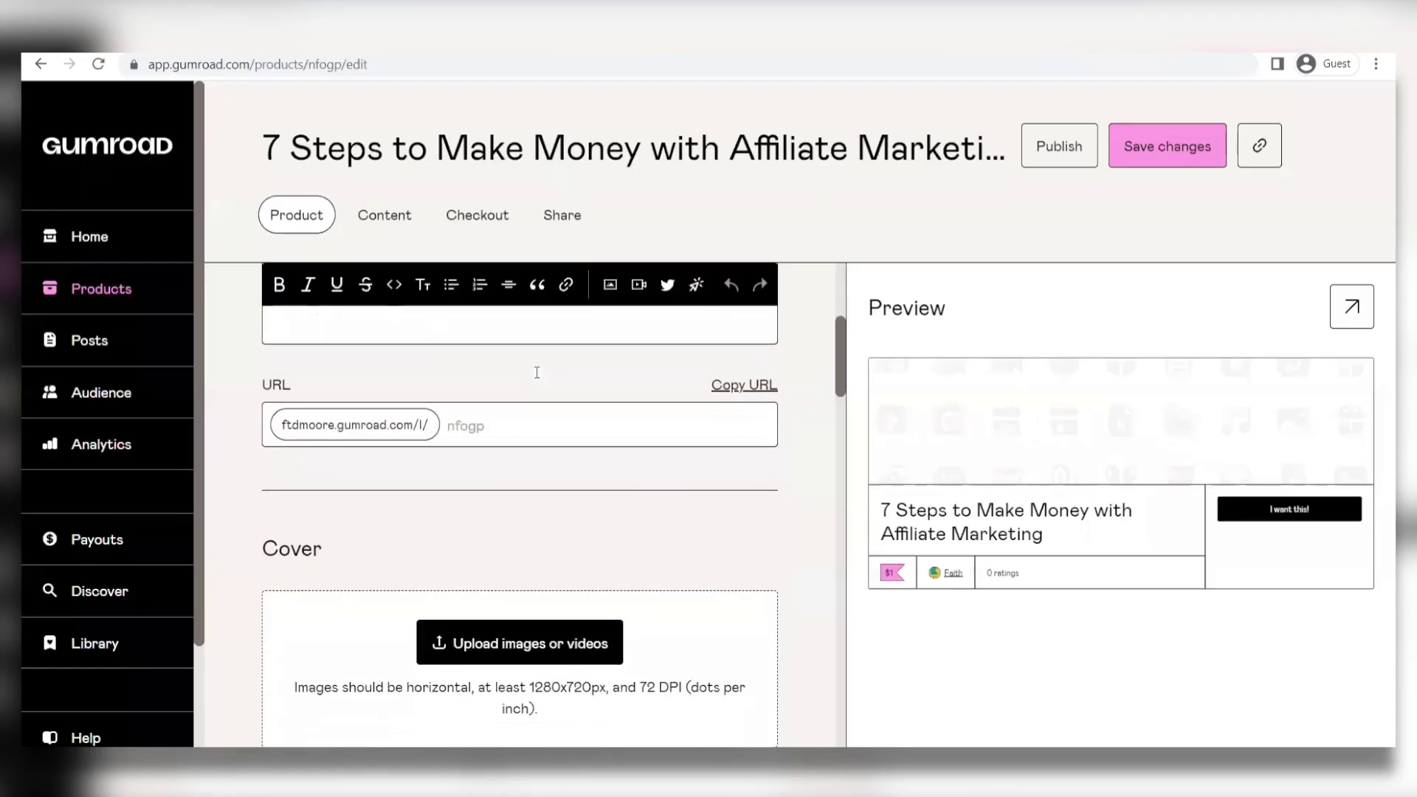
scroll(538, 377, "down", 2)
scroll(537, 378, "down", 2)
scroll(510, 399, "up", 5)
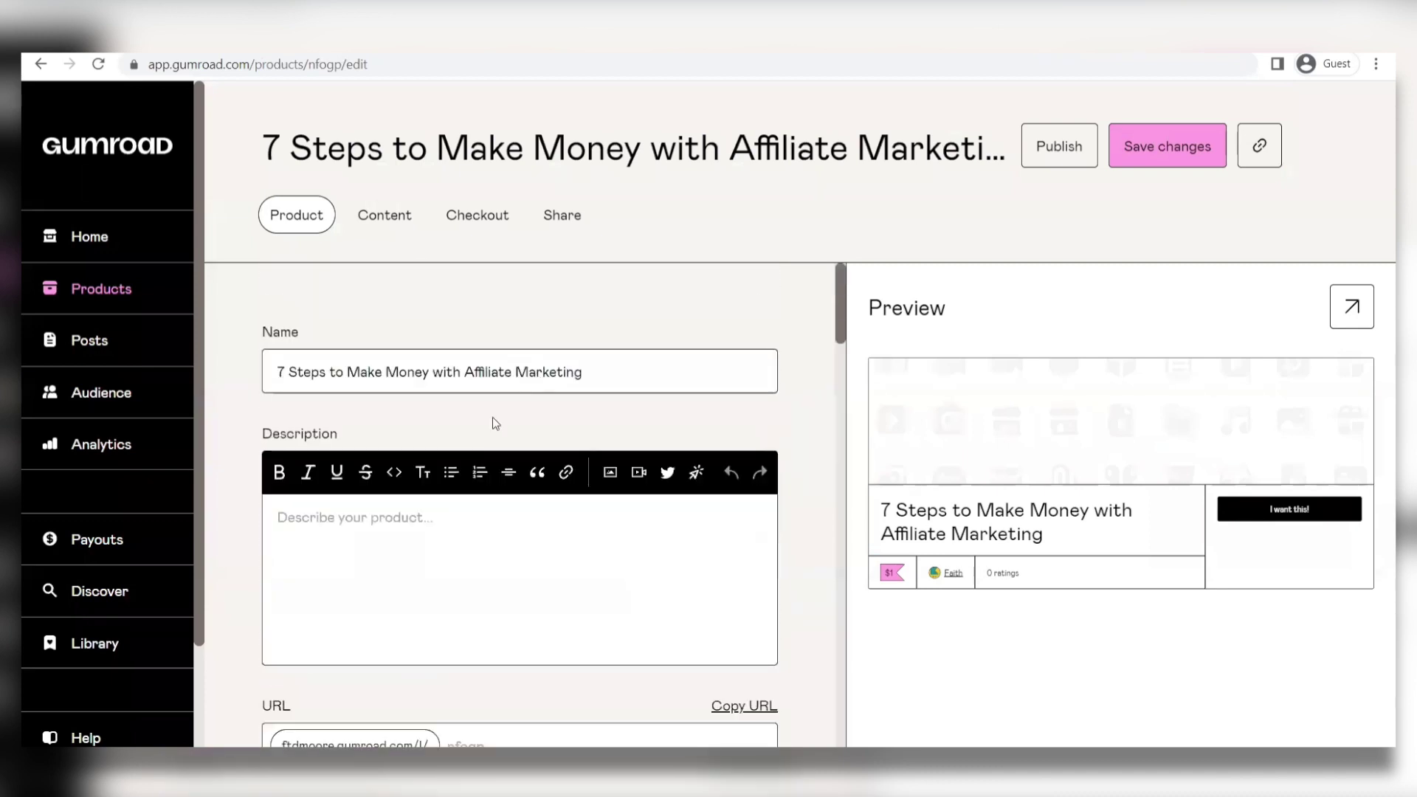
scroll(491, 421, "down", 2)
scroll(473, 426, "down", 2)
scroll(473, 426, "down", 1)
scroll(473, 427, "down", 3)
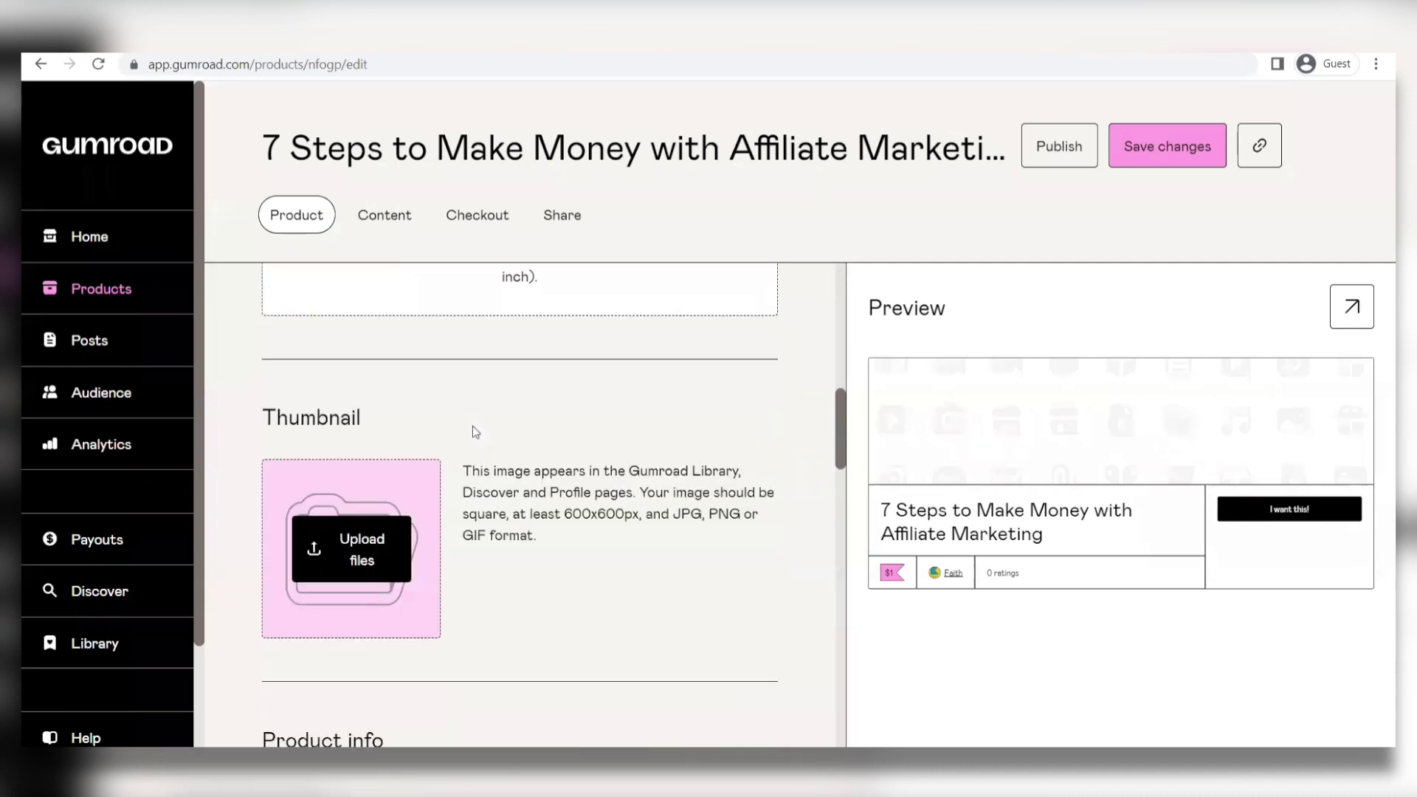
scroll(460, 454, "down", 3)
scroll(448, 477, "down", 1)
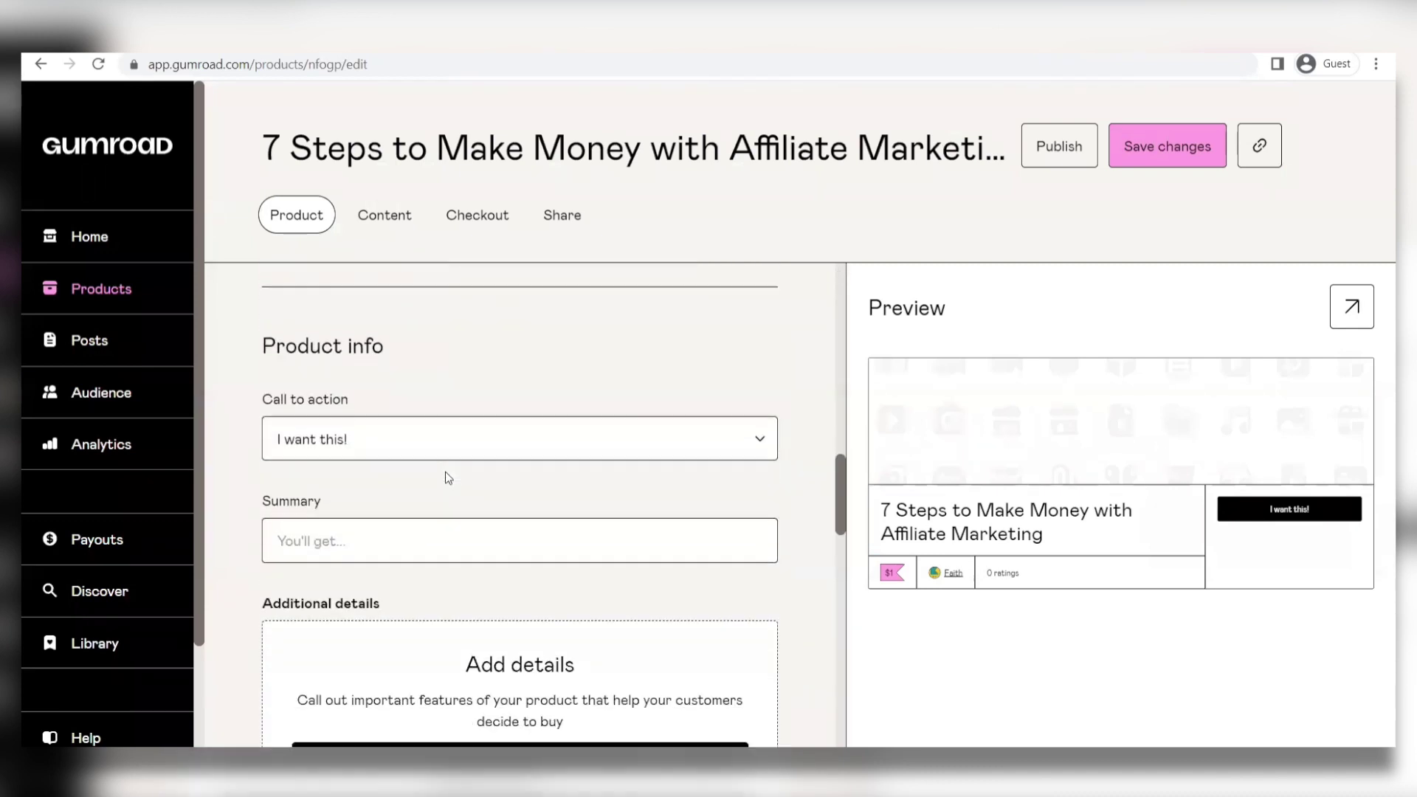
Set the call to action to 'Buy this' and turn on pay-what-you-want pricing
left_click(417, 440)
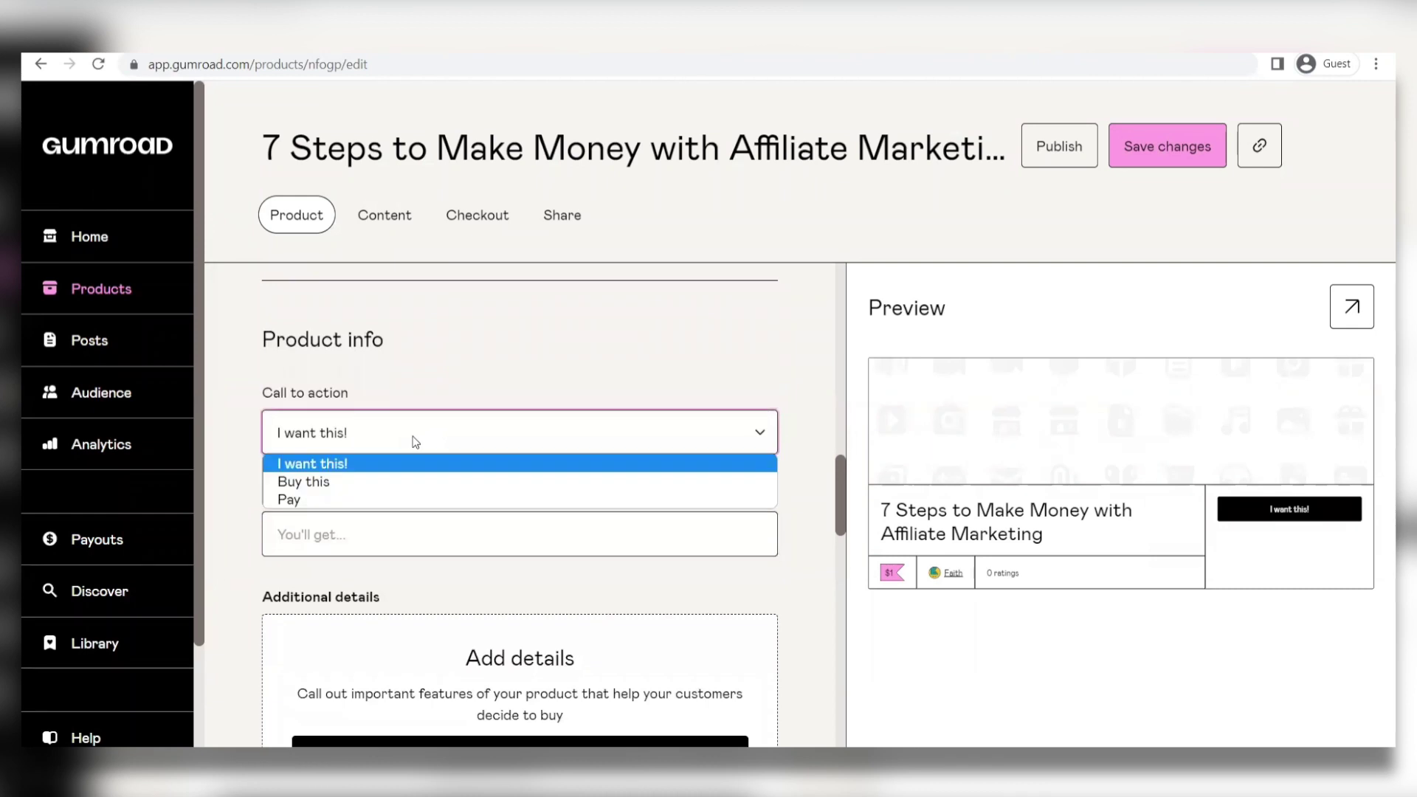
left_click(319, 489)
scroll(361, 386, "down", 1)
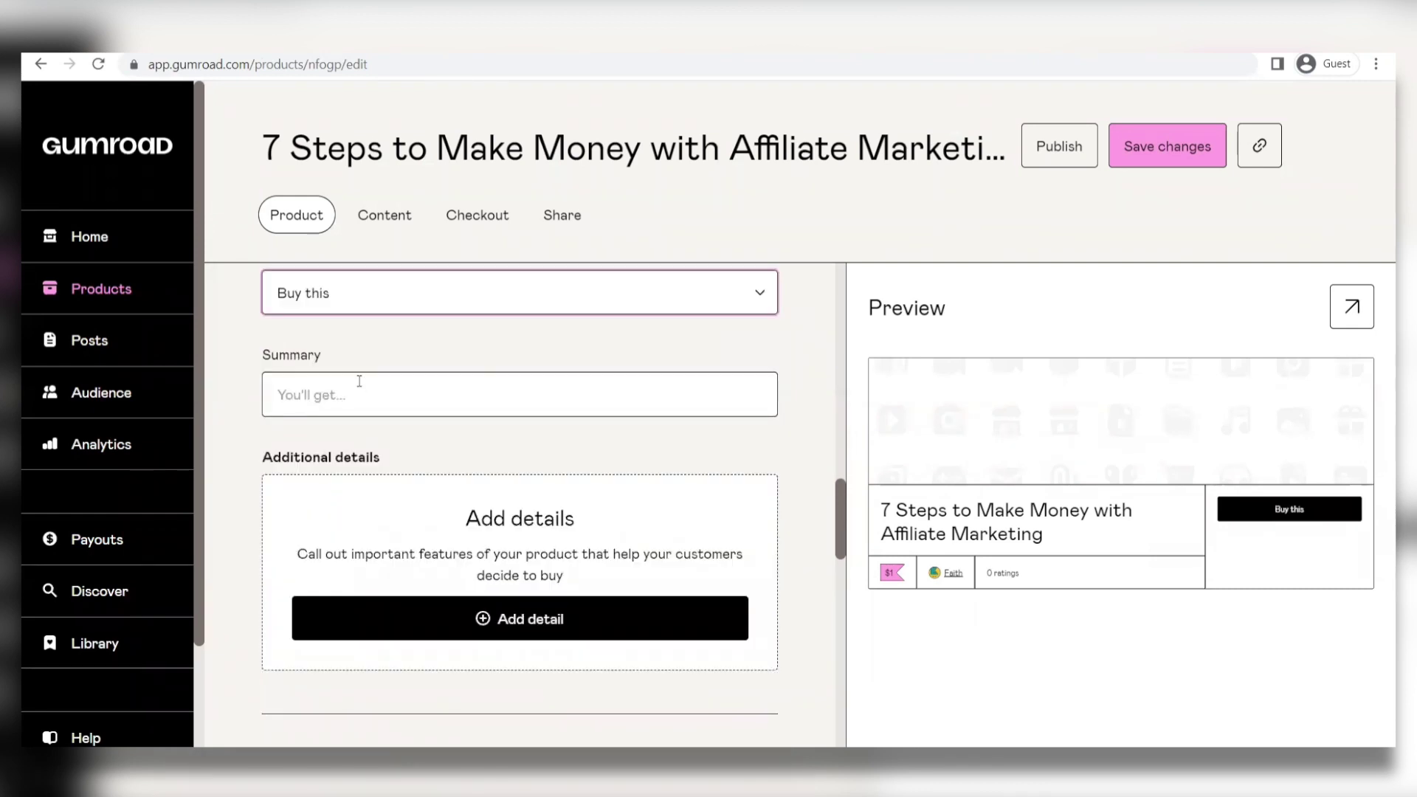
scroll(359, 382, "down", 2)
scroll(358, 388, "up", 5)
scroll(359, 388, "down", 6)
scroll(359, 388, "up", 1)
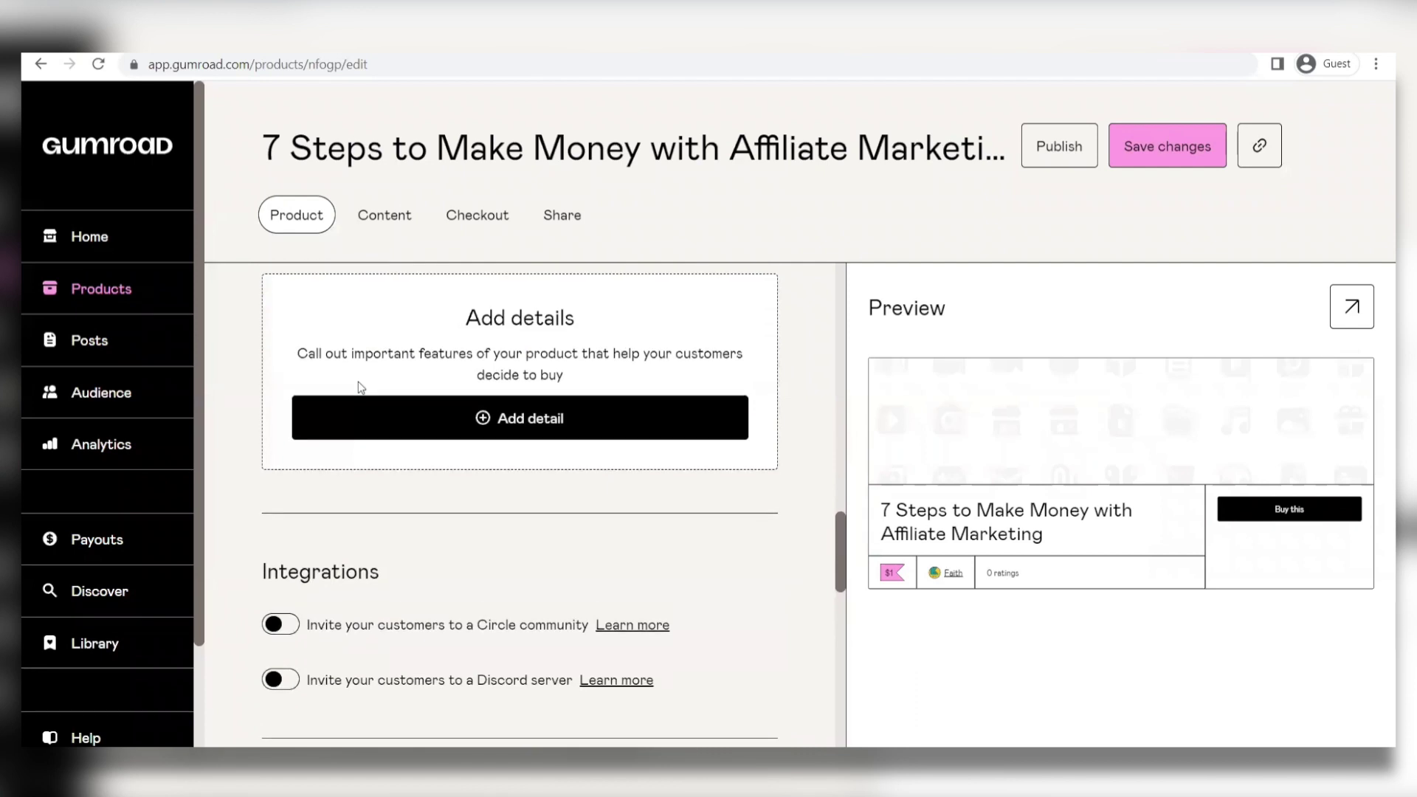
scroll(358, 386, "up", 1)
scroll(357, 382, "down", 2)
scroll(443, 339, "up", 3)
scroll(434, 464, "up", 1)
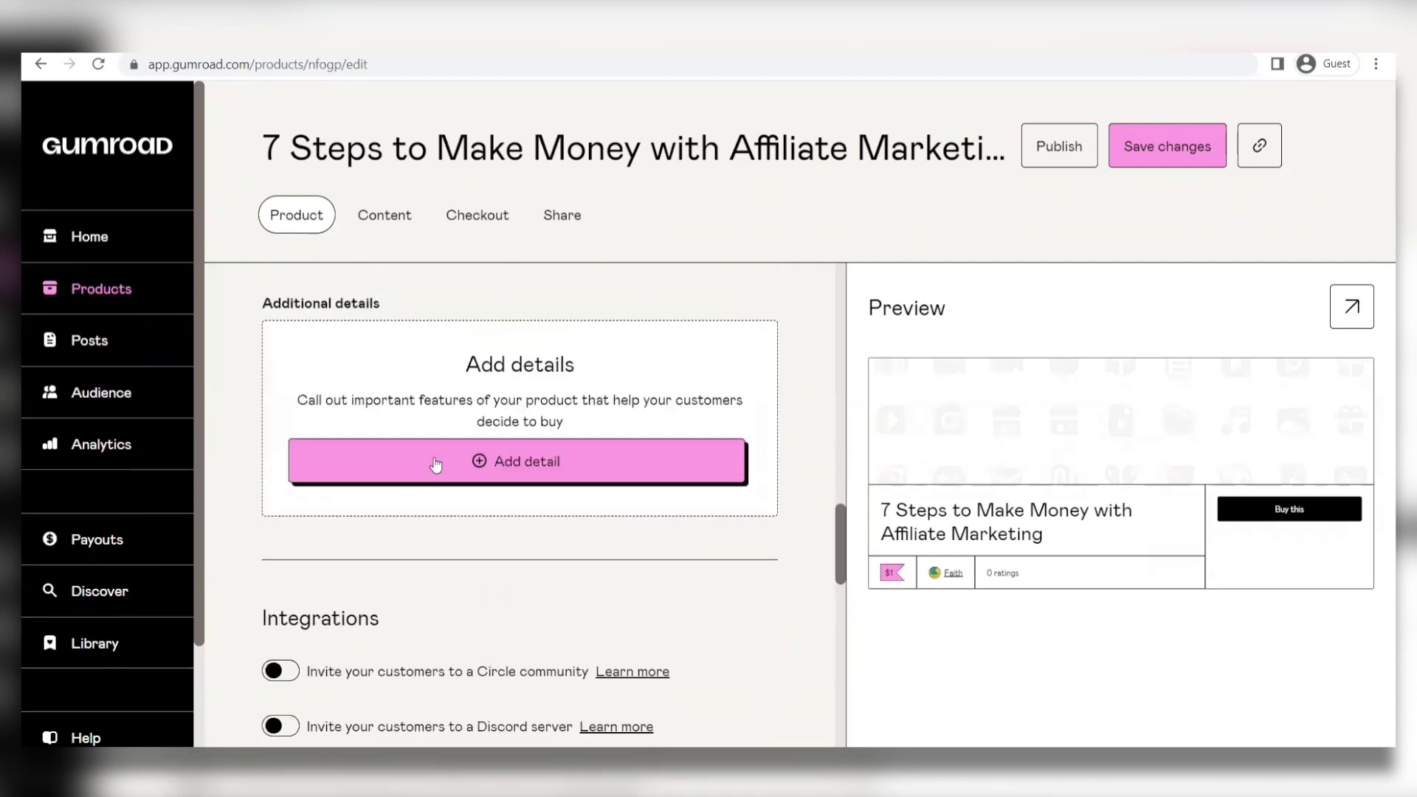
scroll(451, 442, "down", 1)
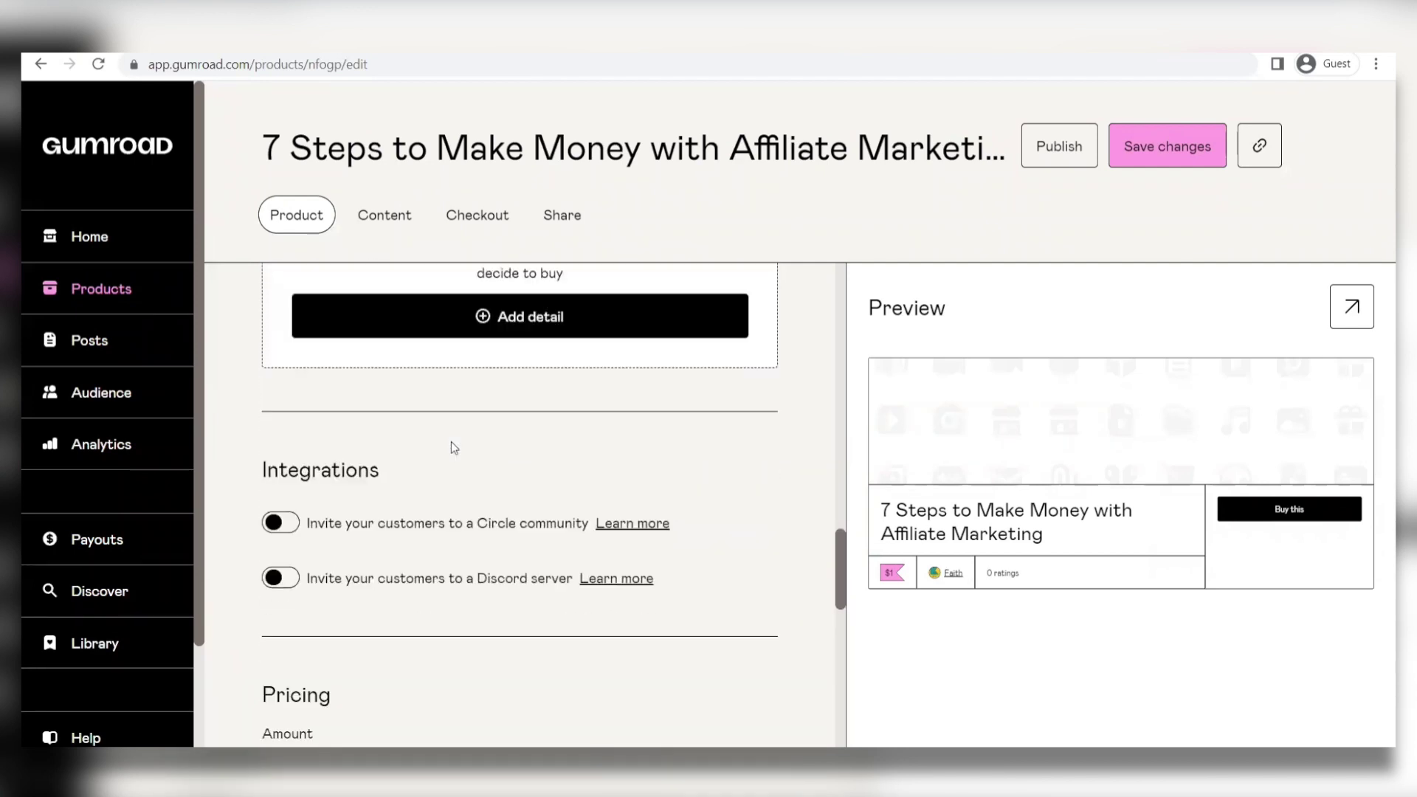
scroll(450, 442, "down", 3)
scroll(387, 378, "down", 3)
scroll(326, 317, "up", 1)
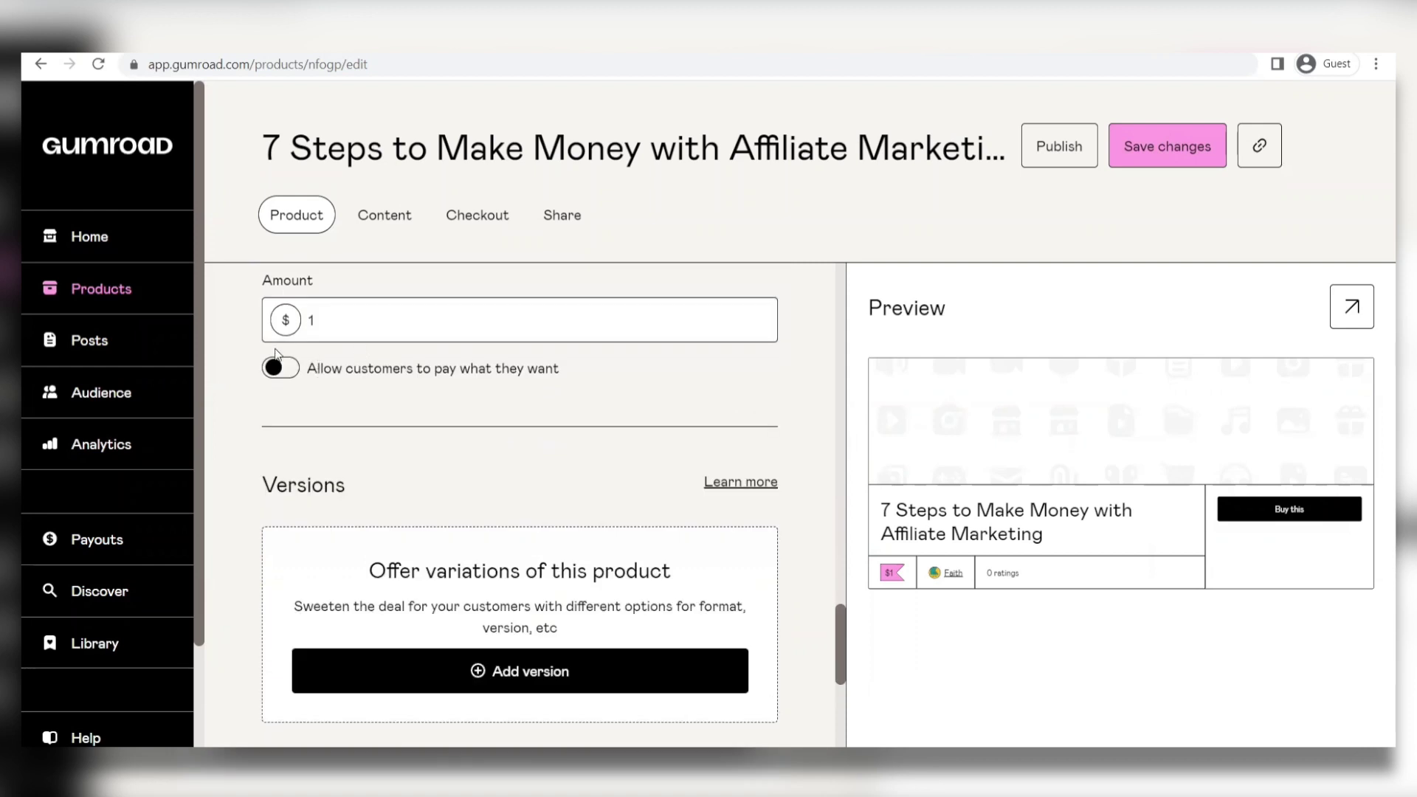
left_click(276, 370)
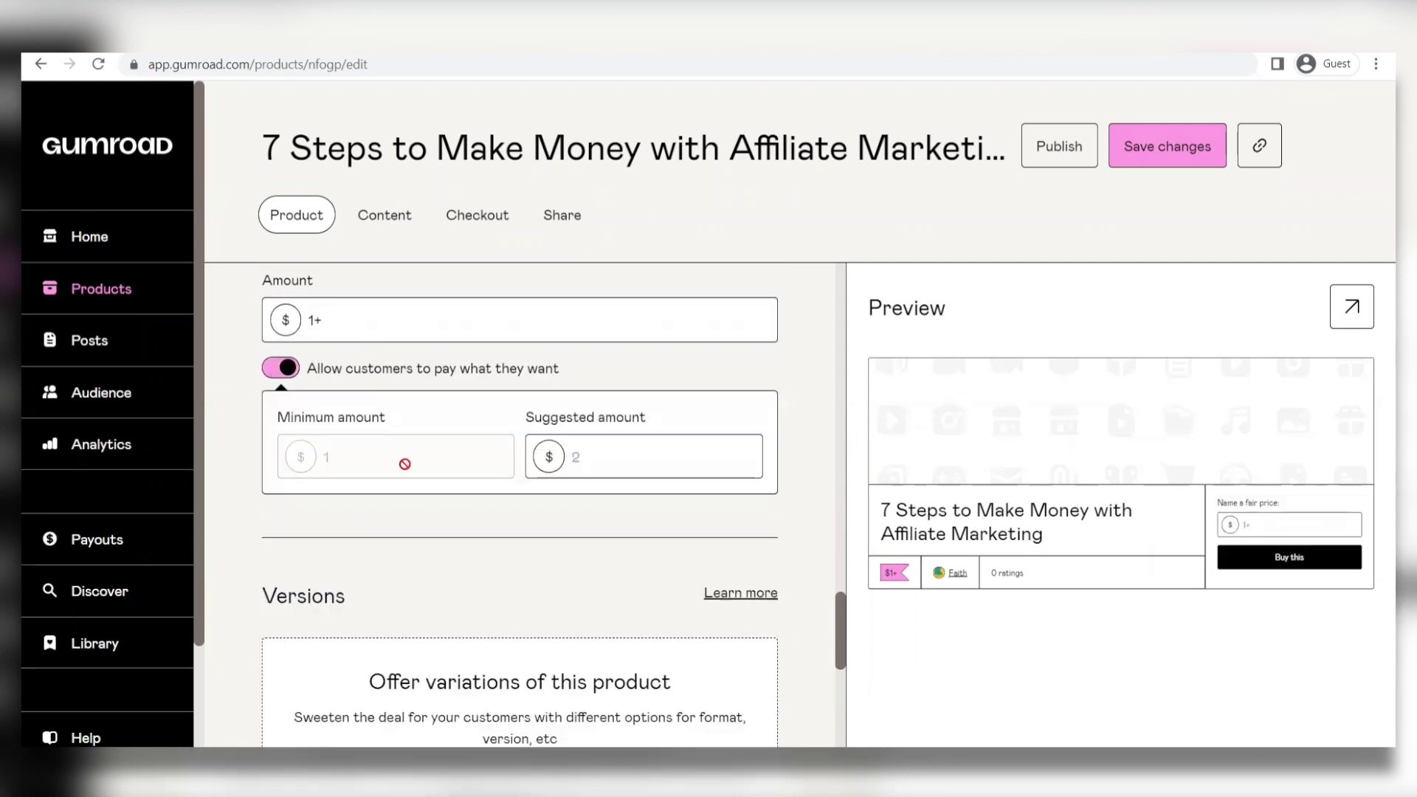
scroll(405, 463, "down", 1)
scroll(421, 476, "down", 1)
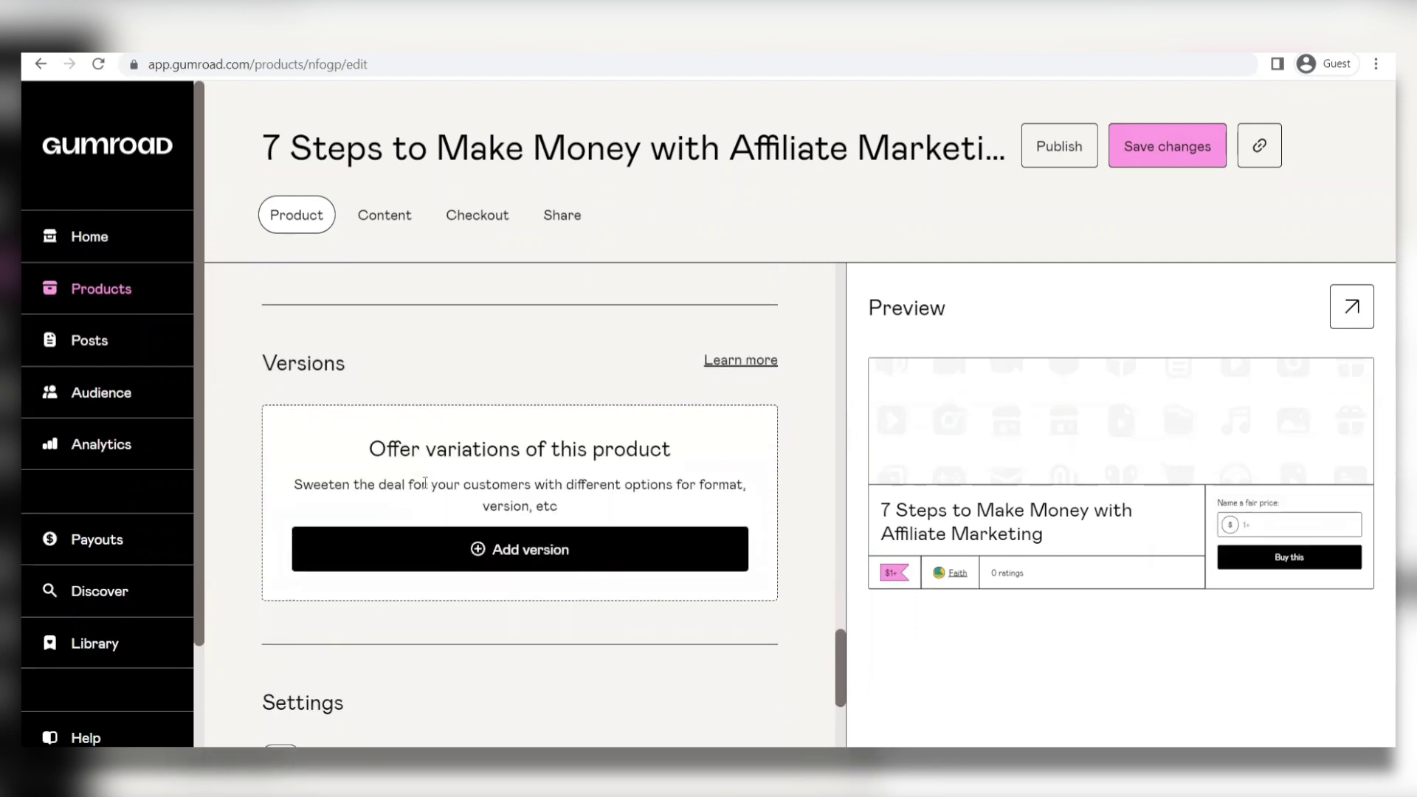
scroll(425, 484, "down", 2)
scroll(424, 484, "down", 1)
scroll(423, 483, "up", 1)
scroll(424, 489, "down", 1)
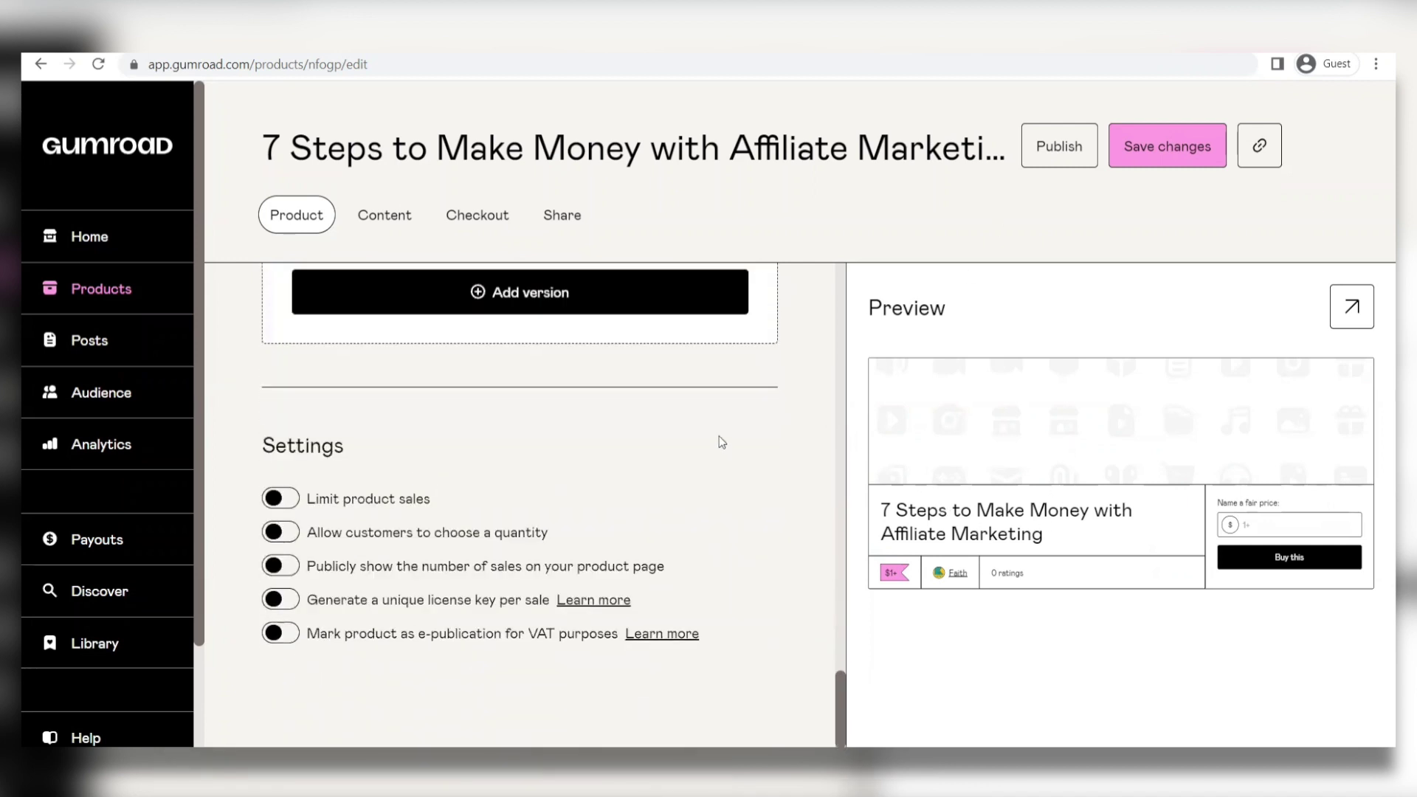
scroll(718, 441, "up", 5)
scroll(719, 441, "up", 5)
scroll(513, 330, "up", 2)
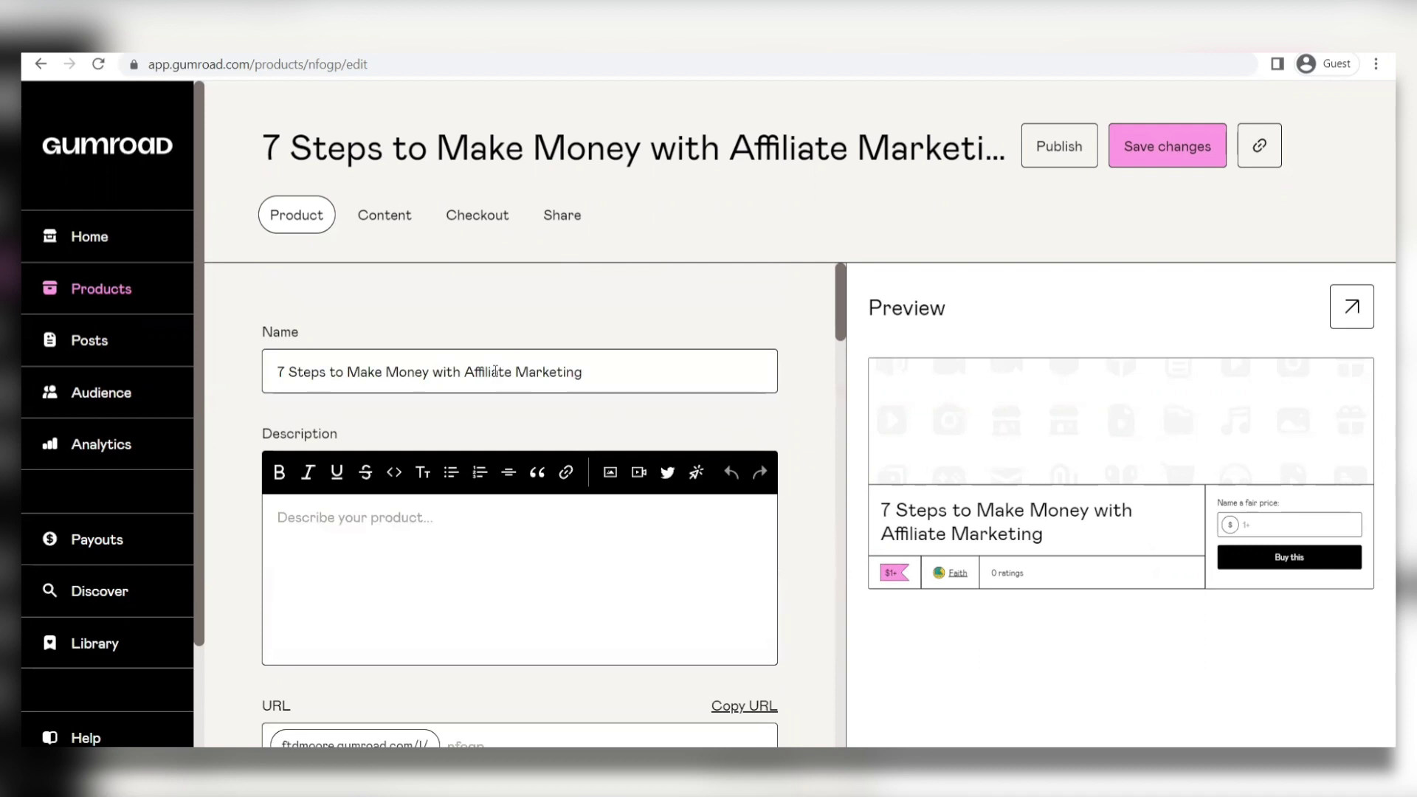
Dismiss Gumroad's beta content editor notice and download the Google Docs article as a PDF
left_click(408, 229)
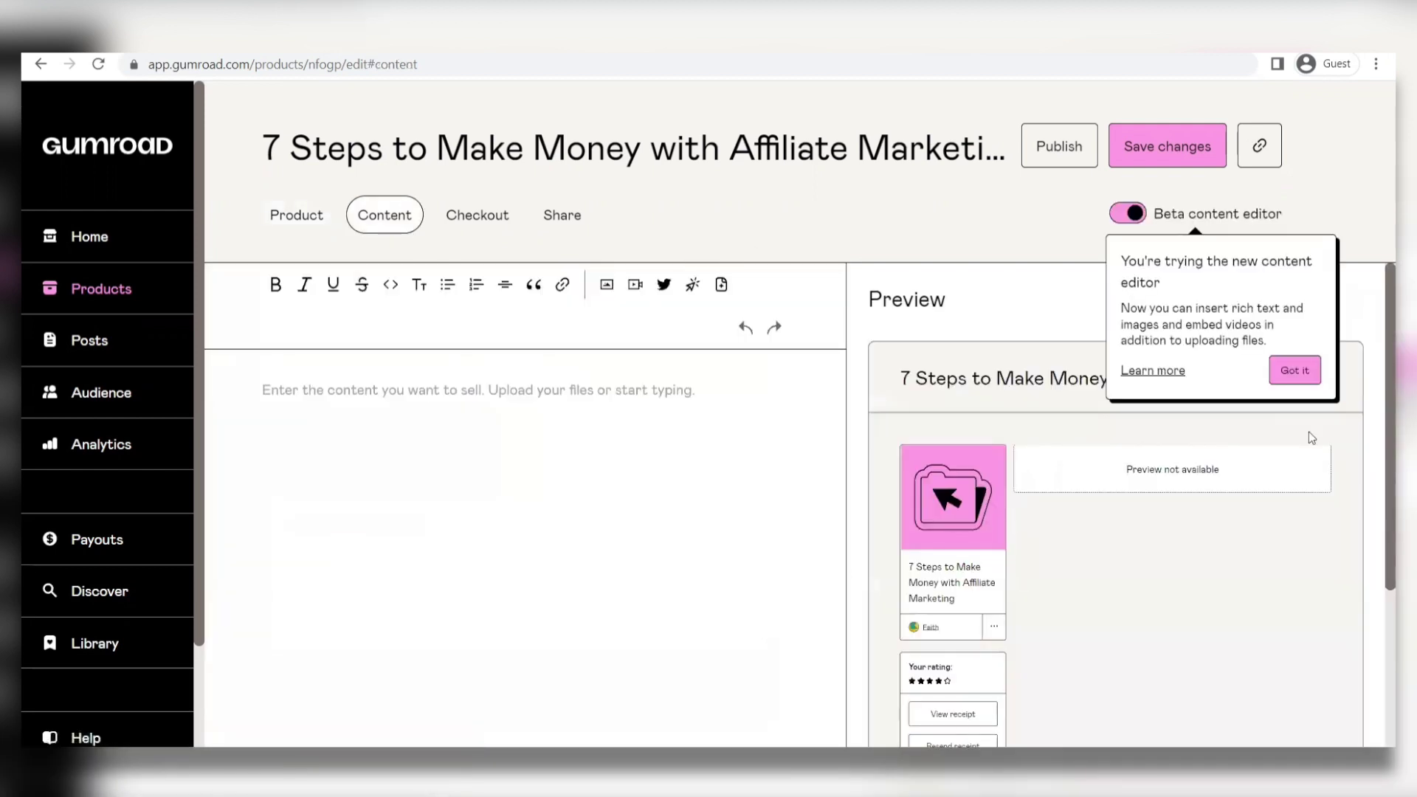
left_click(1293, 368)
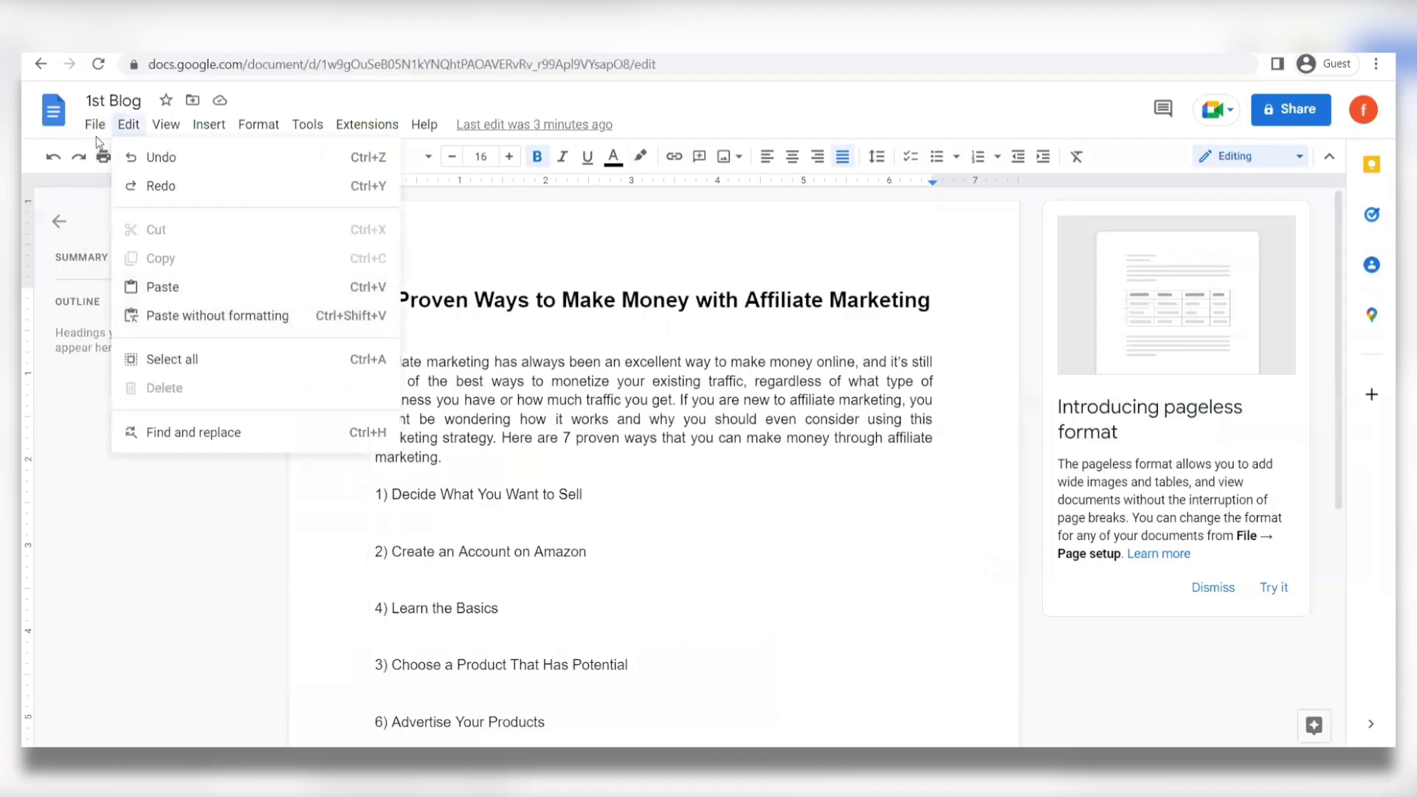
mouse_move(142, 316)
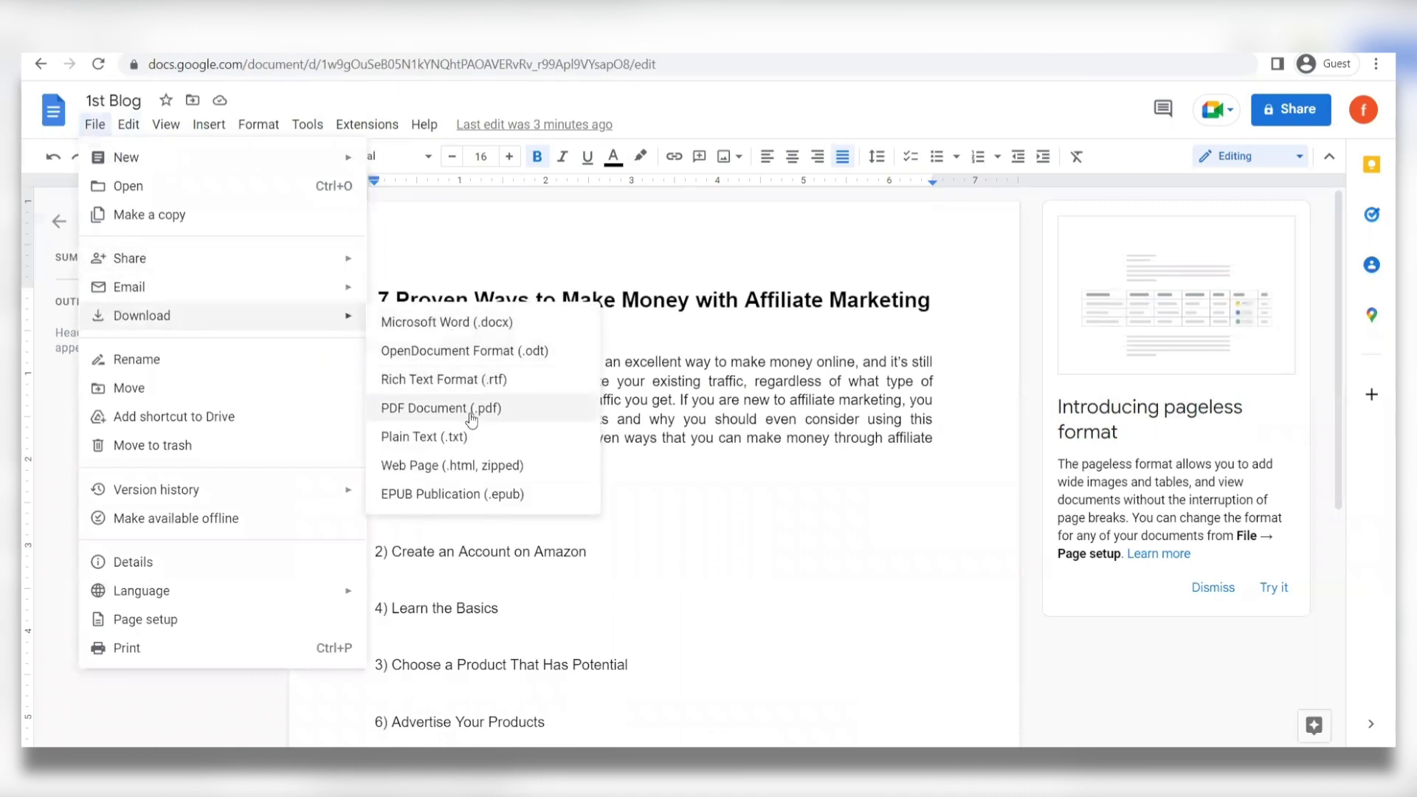
left_click(467, 410)
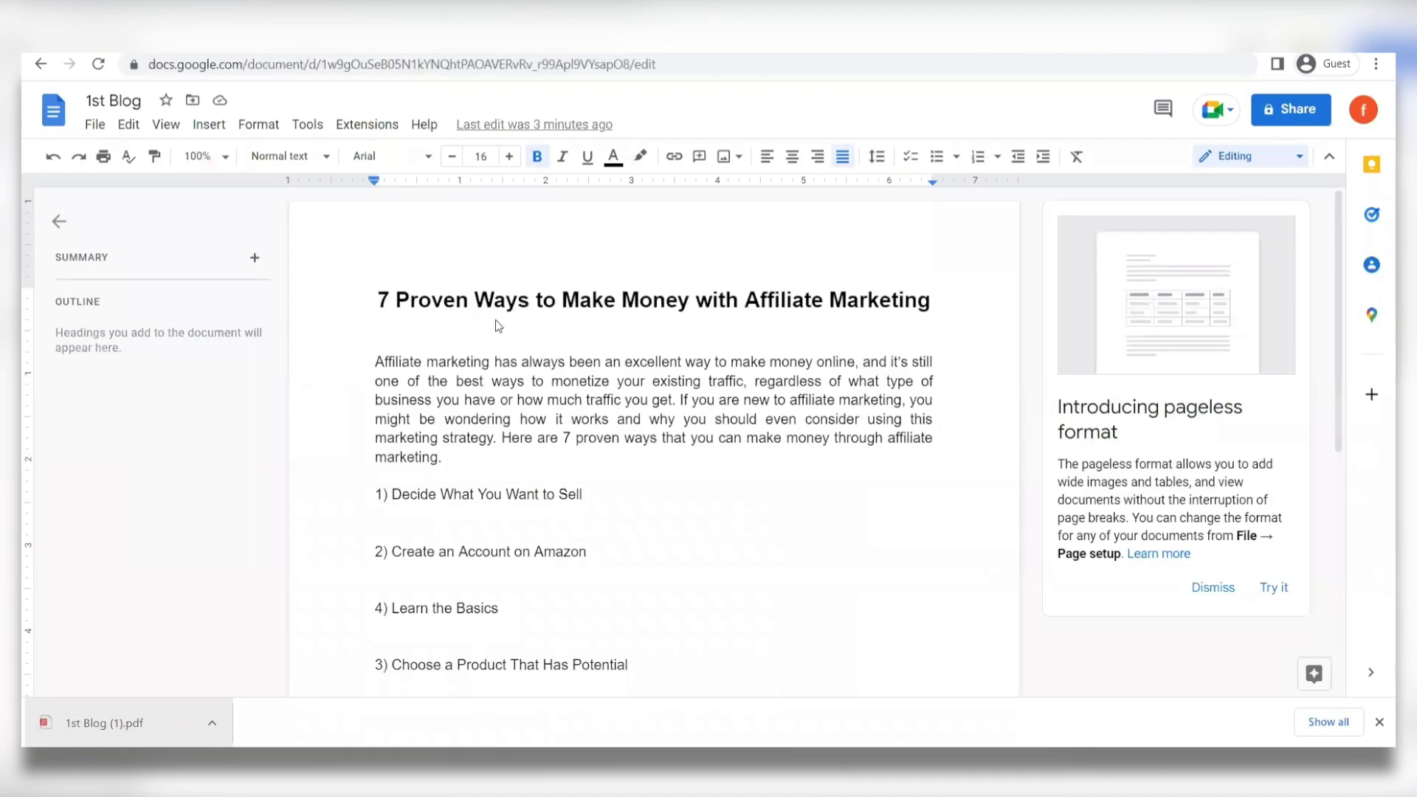
key("ctrl+a")
key("ctrl+v")
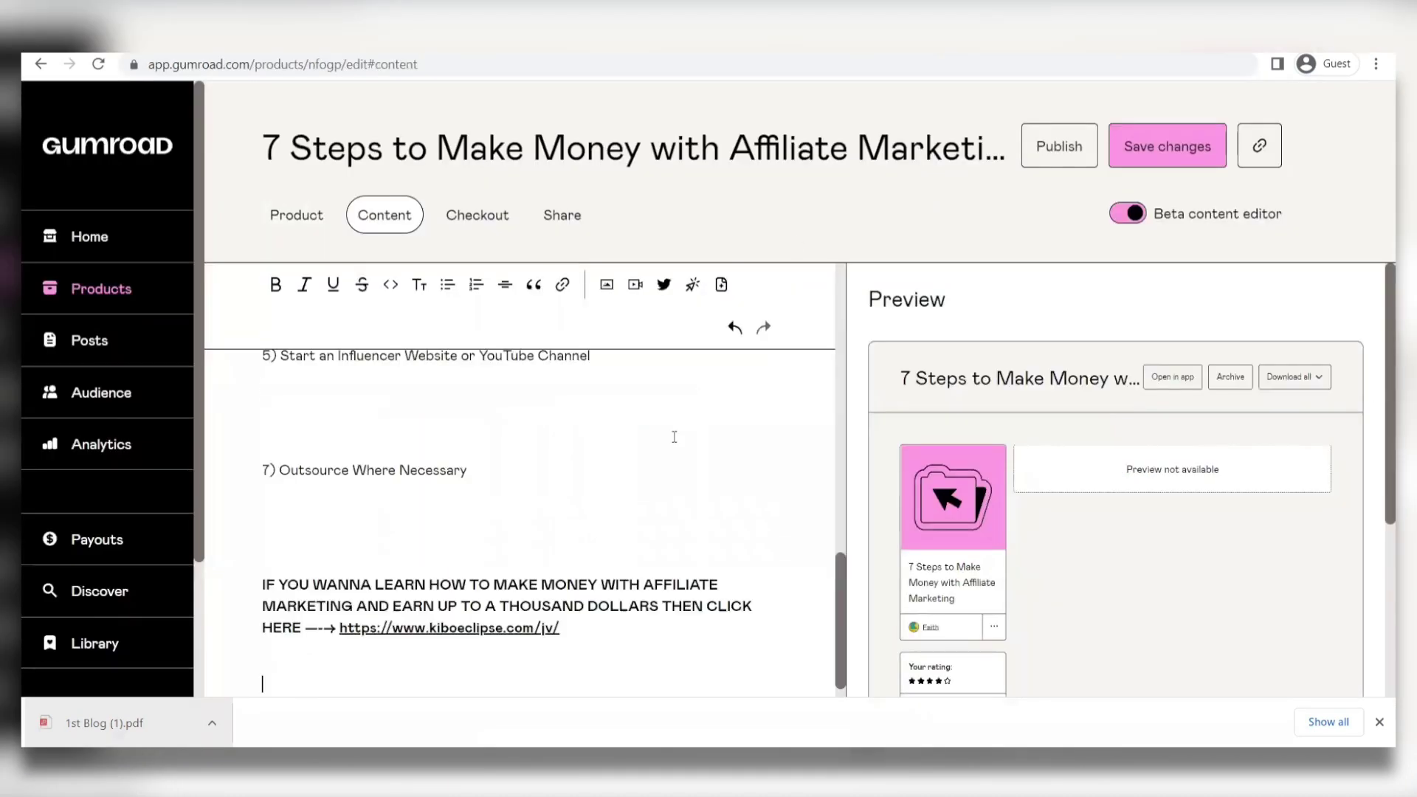
scroll(673, 438, "up", 10)
scroll(674, 437, "down", 10)
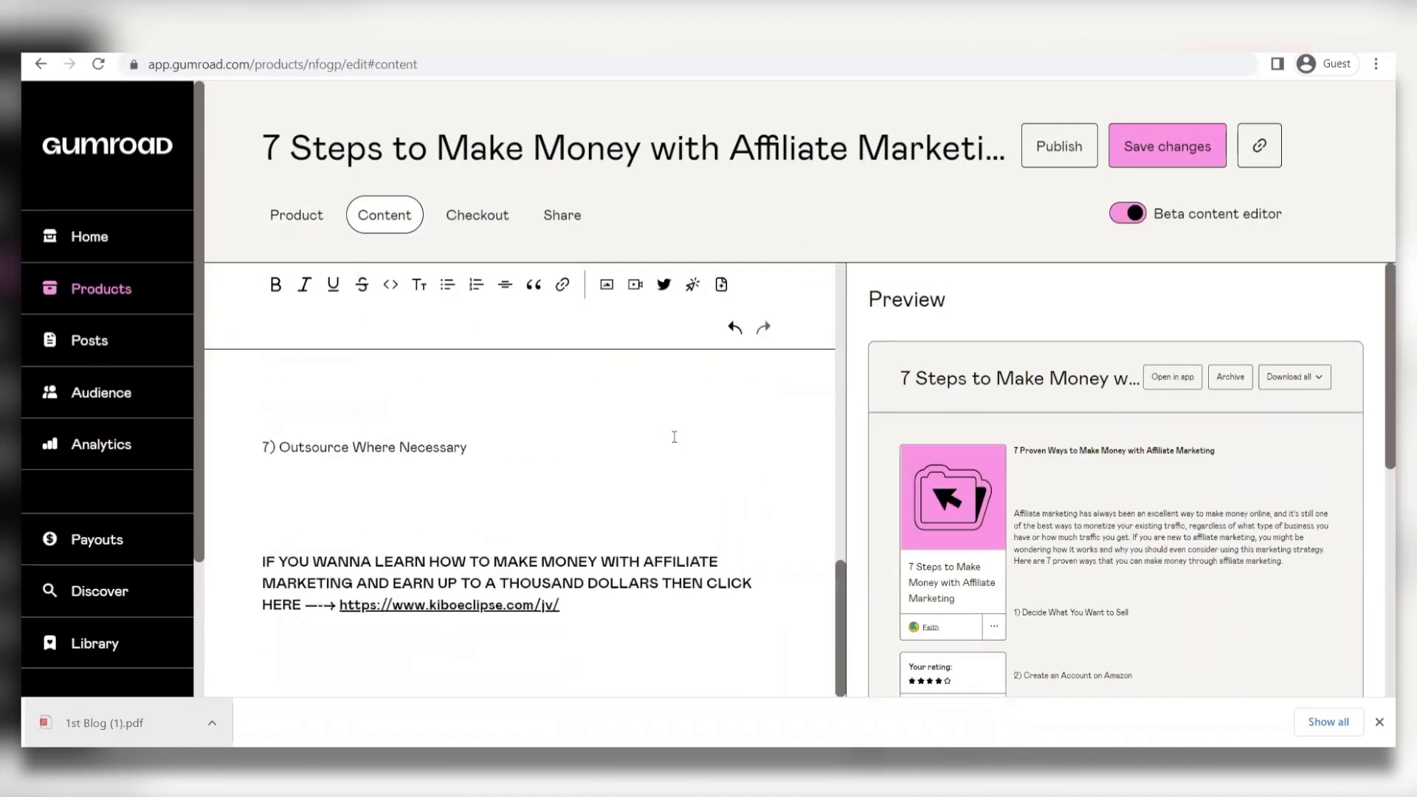
scroll(1017, 472, "down", 10)
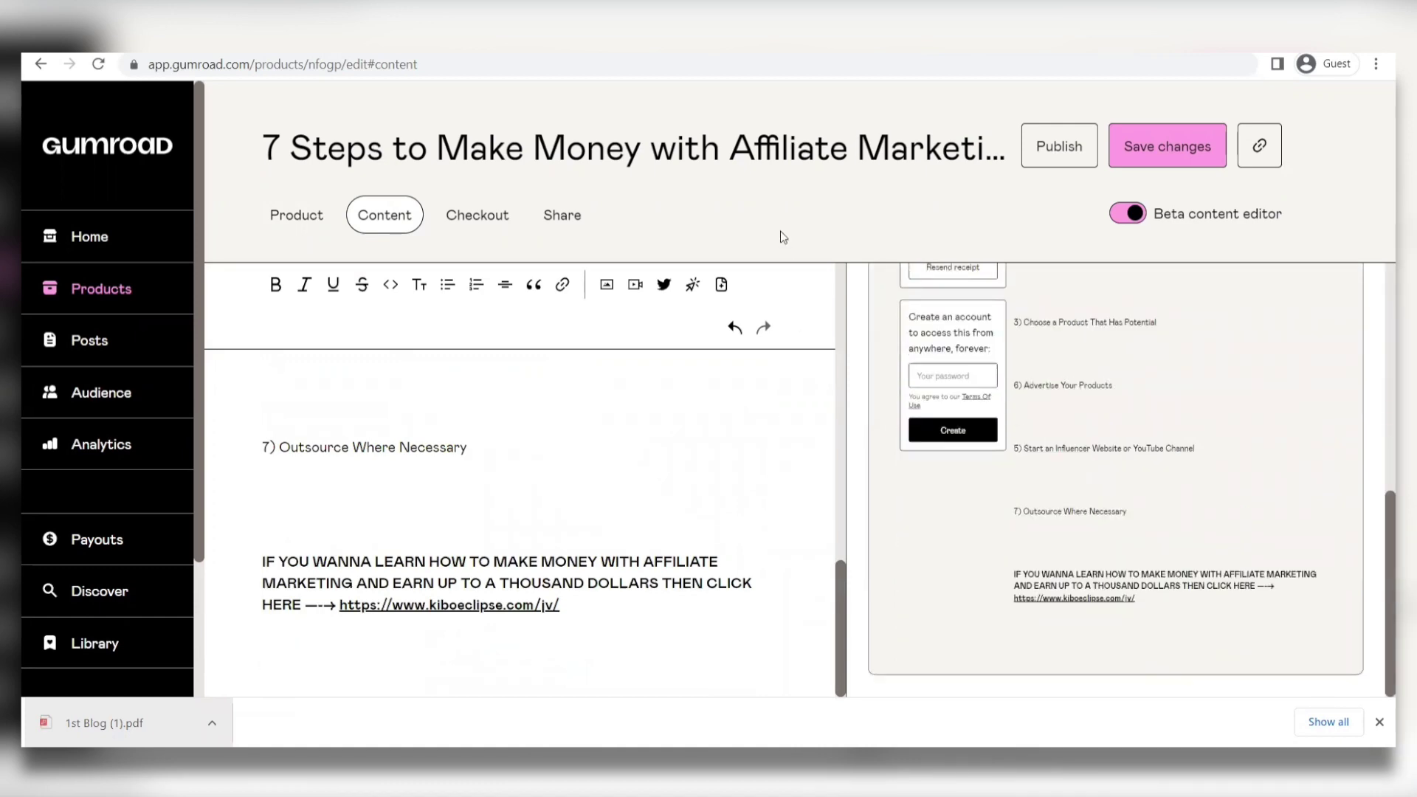
scroll(708, 404, "up", 10)
scroll(1071, 543, "up", 10)
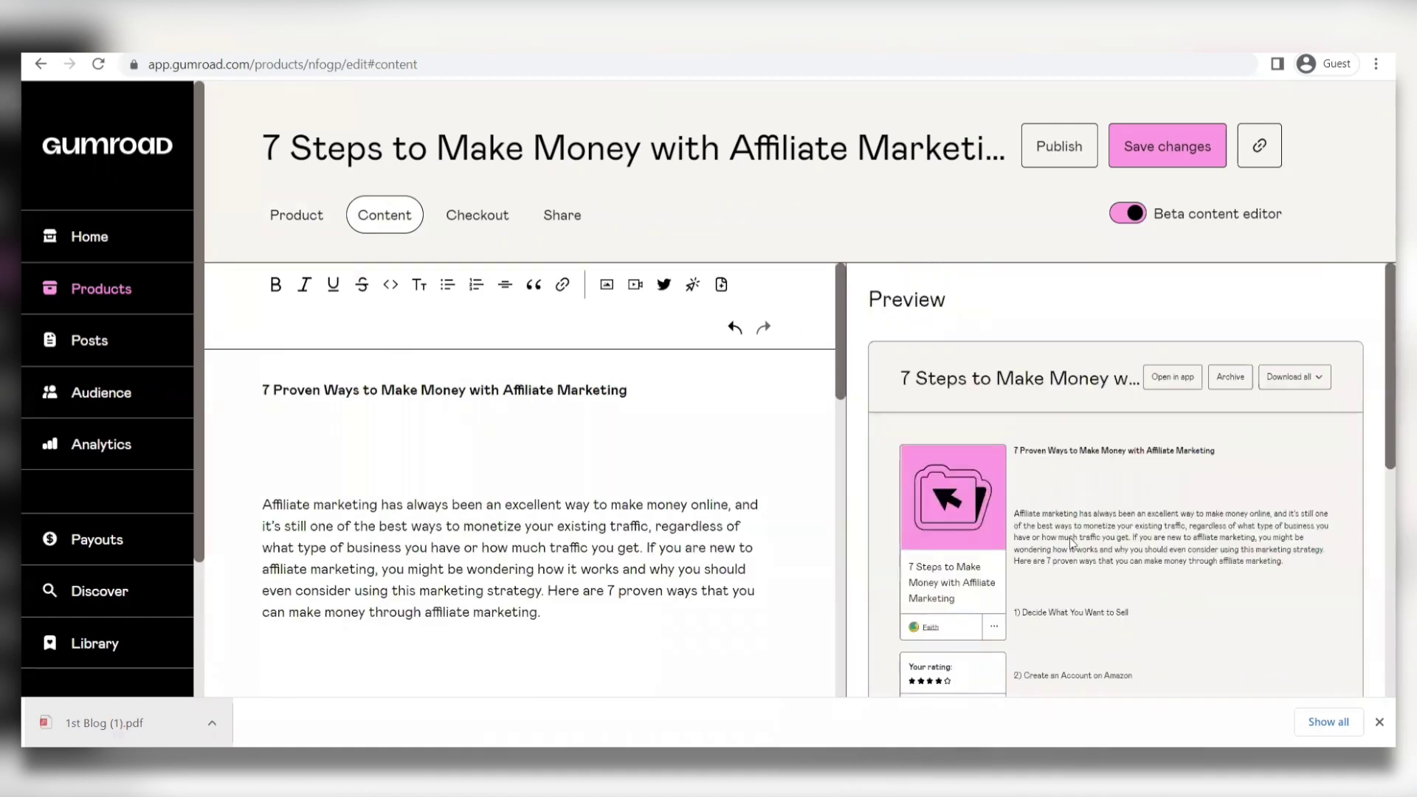
scroll(1071, 542, "down", 2)
scroll(1071, 542, "down", 2)
scroll(1104, 600, "up", 5)
scroll(1014, 433, "down", 5)
scroll(1014, 432, "down", 5)
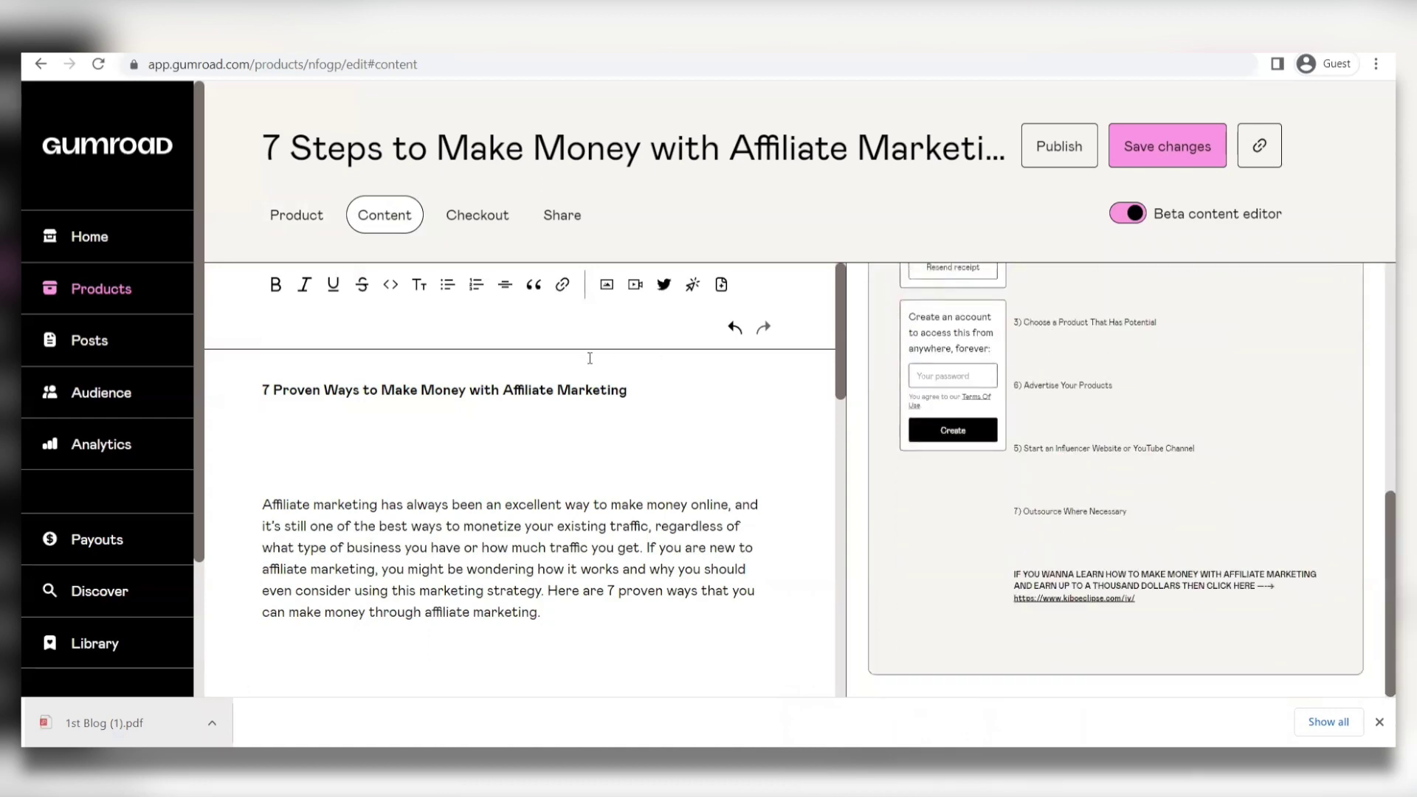
scroll(587, 357, "down", 2)
Review the product's checkout settings, then try sharing it, which requires publishing first
left_click(484, 221)
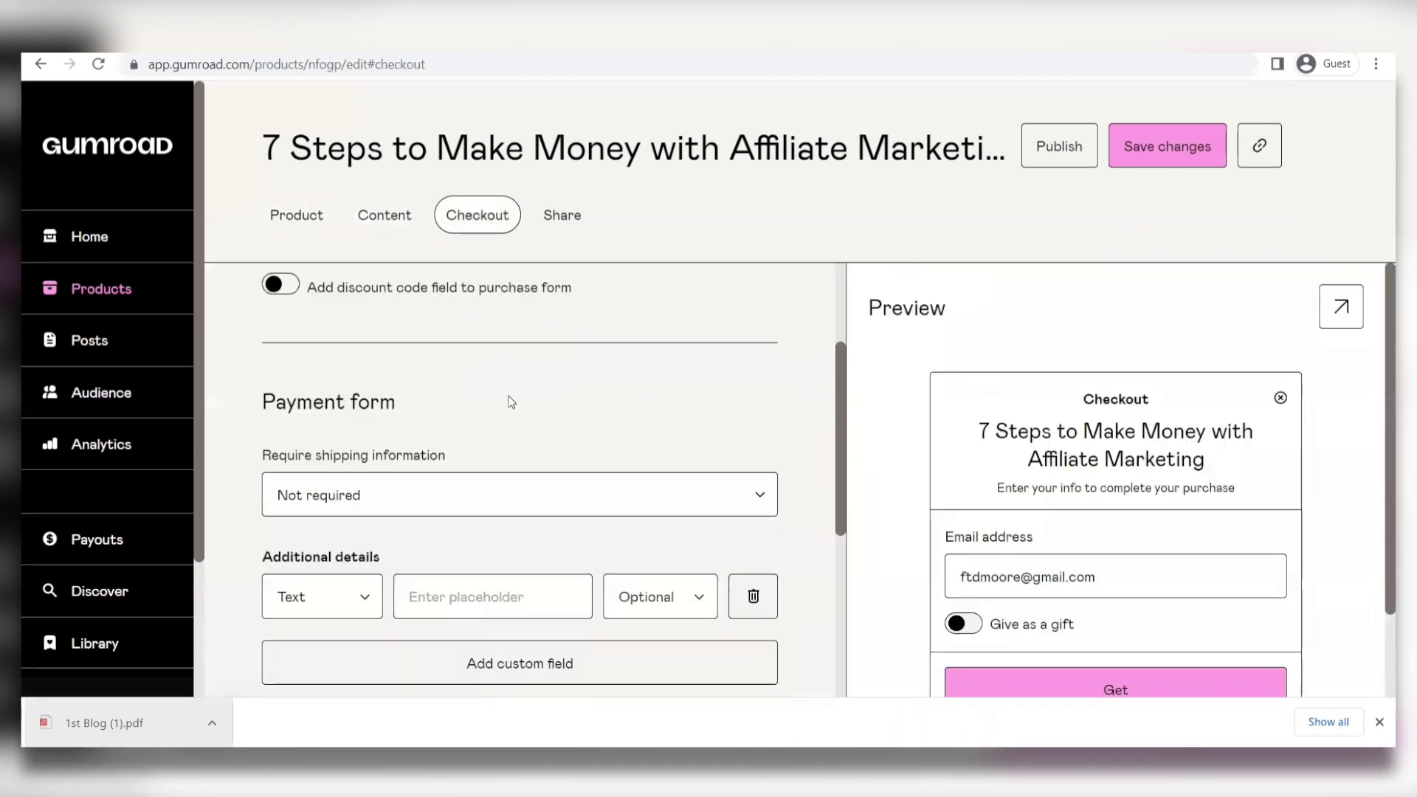
scroll(506, 401, "down", 2)
scroll(522, 493, "down", 1)
scroll(521, 494, "down", 2)
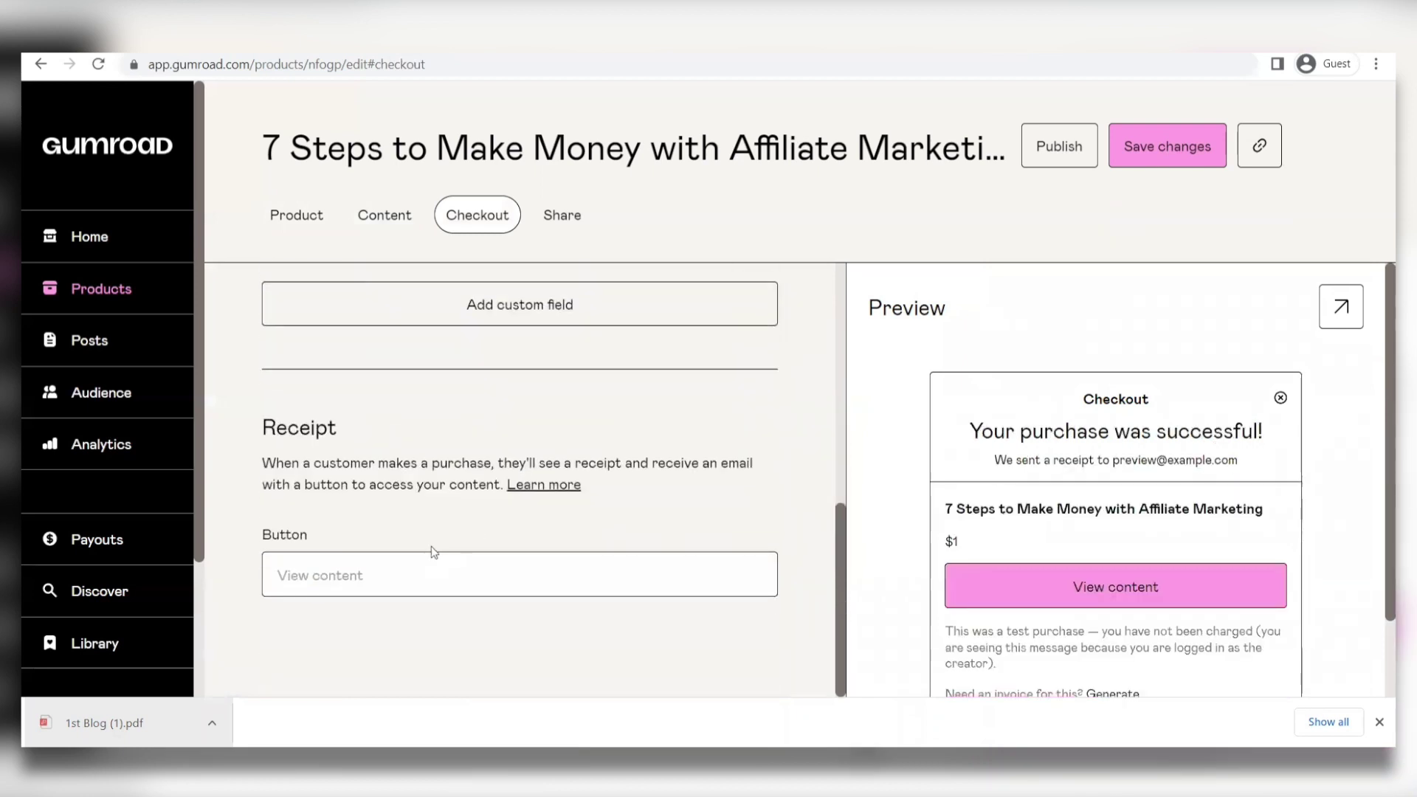
scroll(432, 554, "up", 3)
scroll(431, 440, "up", 3)
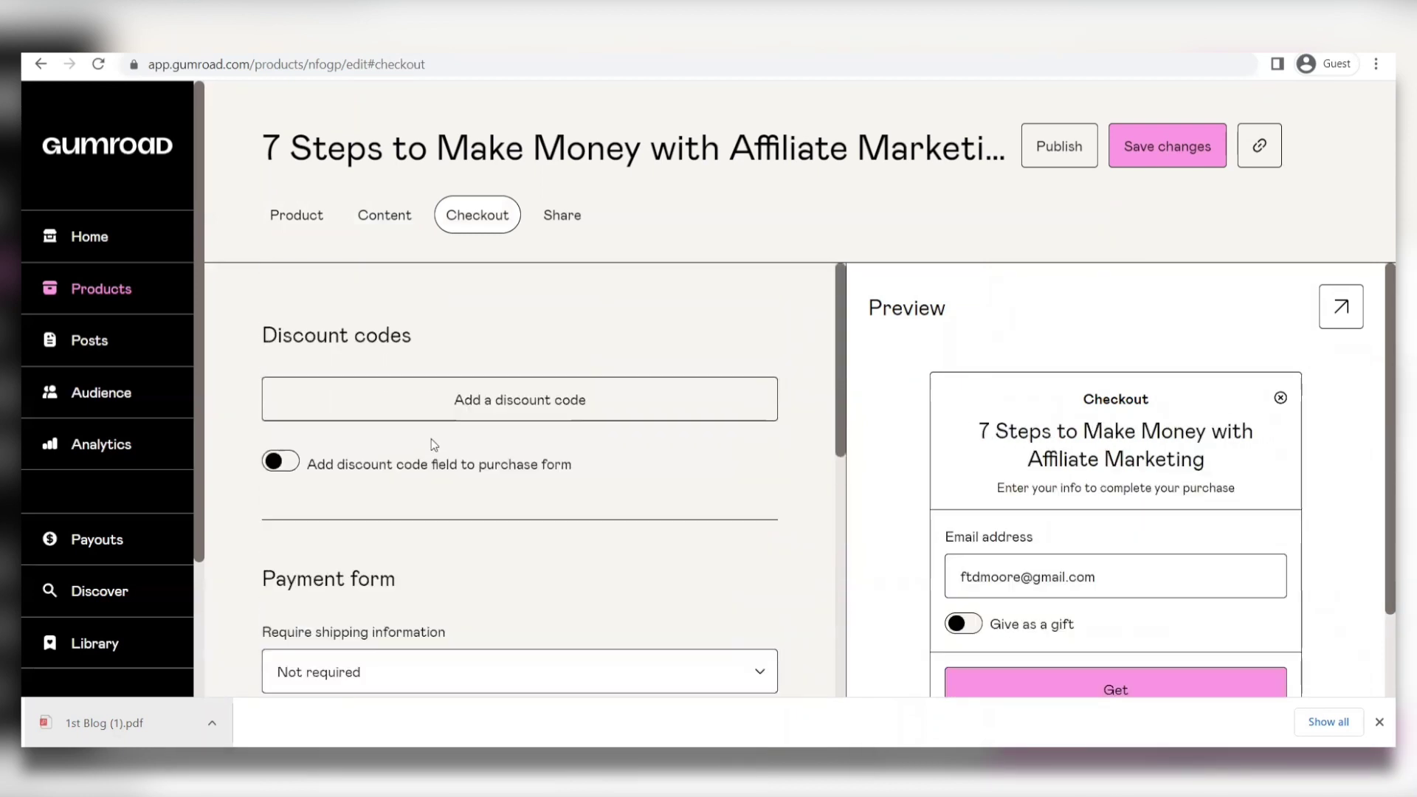
scroll(493, 506, "down", 2)
scroll(493, 506, "down", 2)
scroll(490, 499, "down", 1)
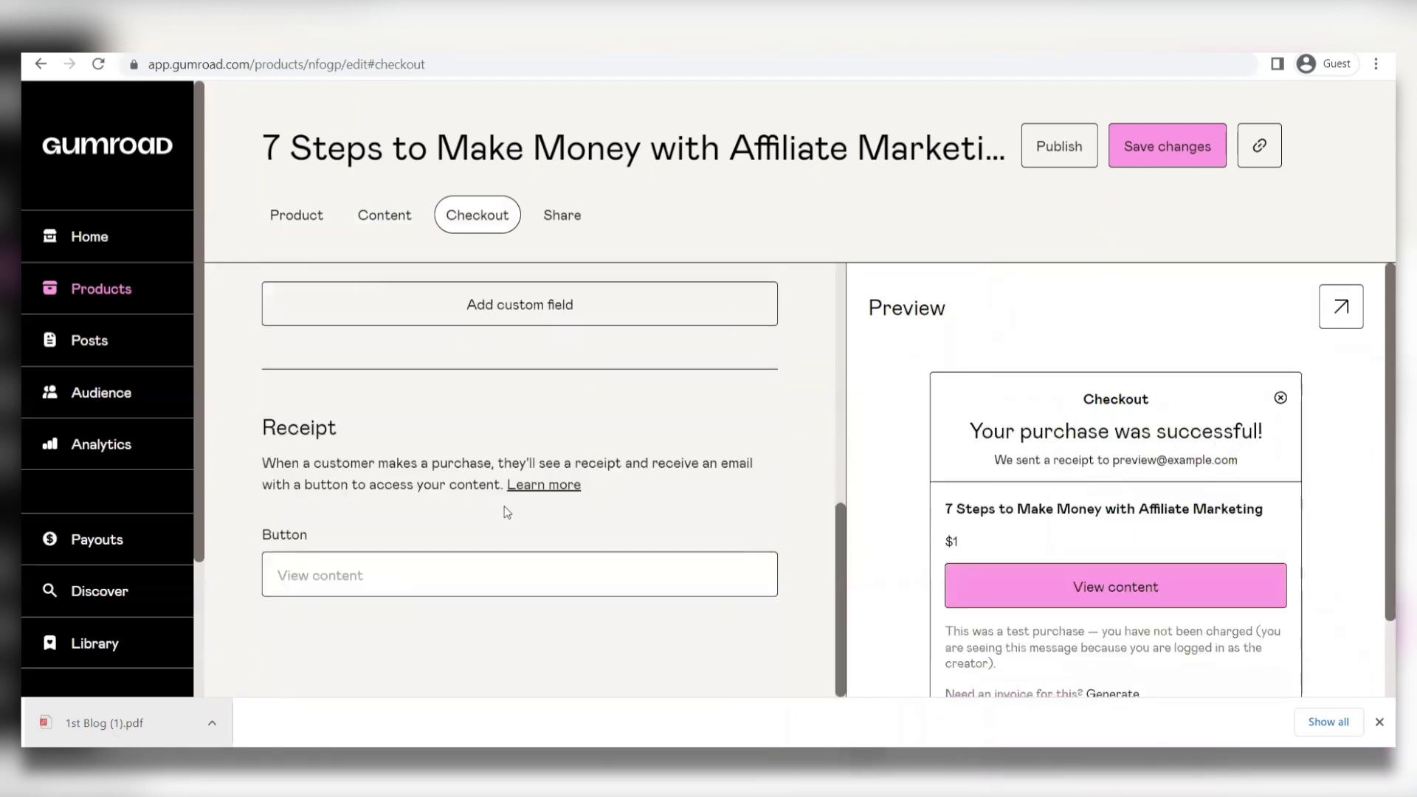
scroll(551, 550, "up", 2)
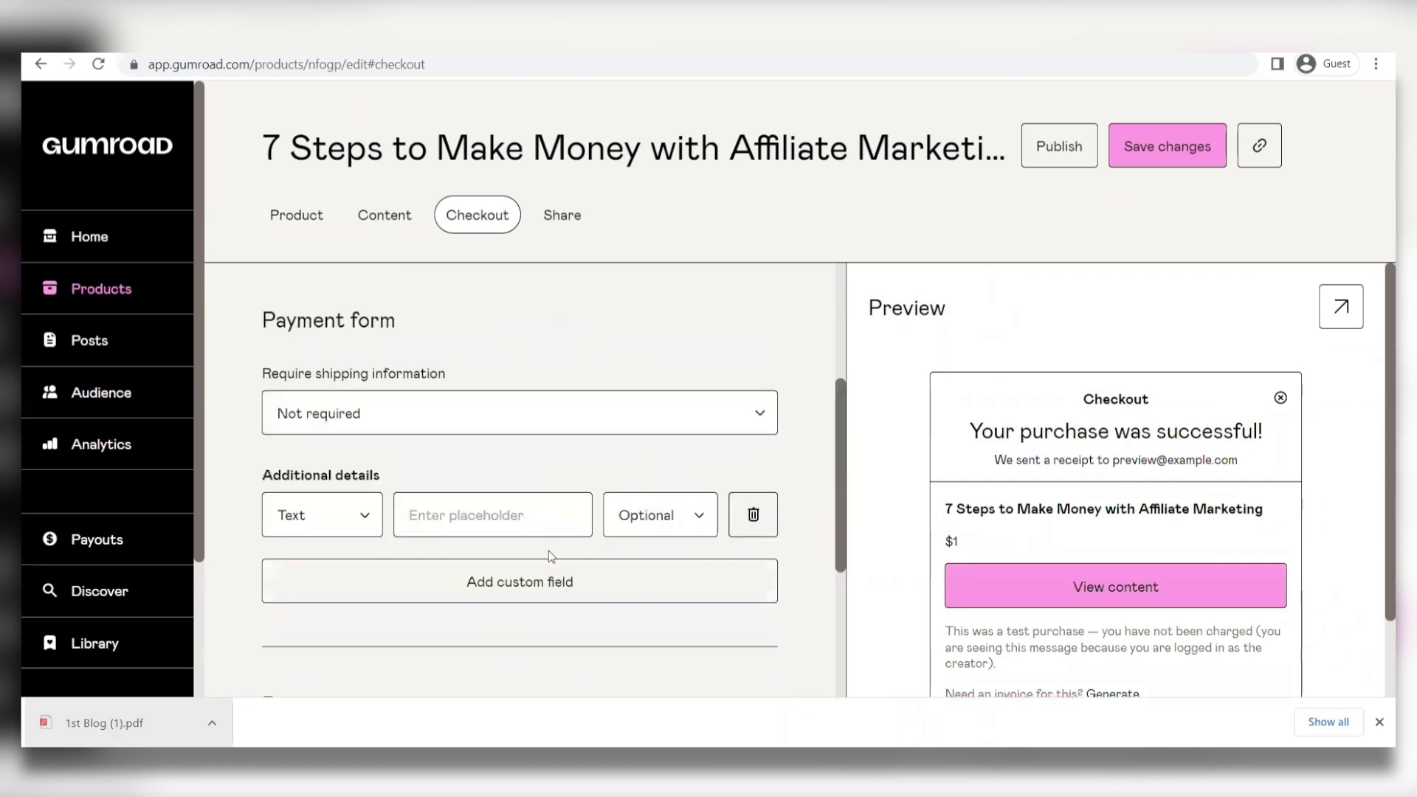
scroll(557, 348, "up", 2)
left_click(569, 234)
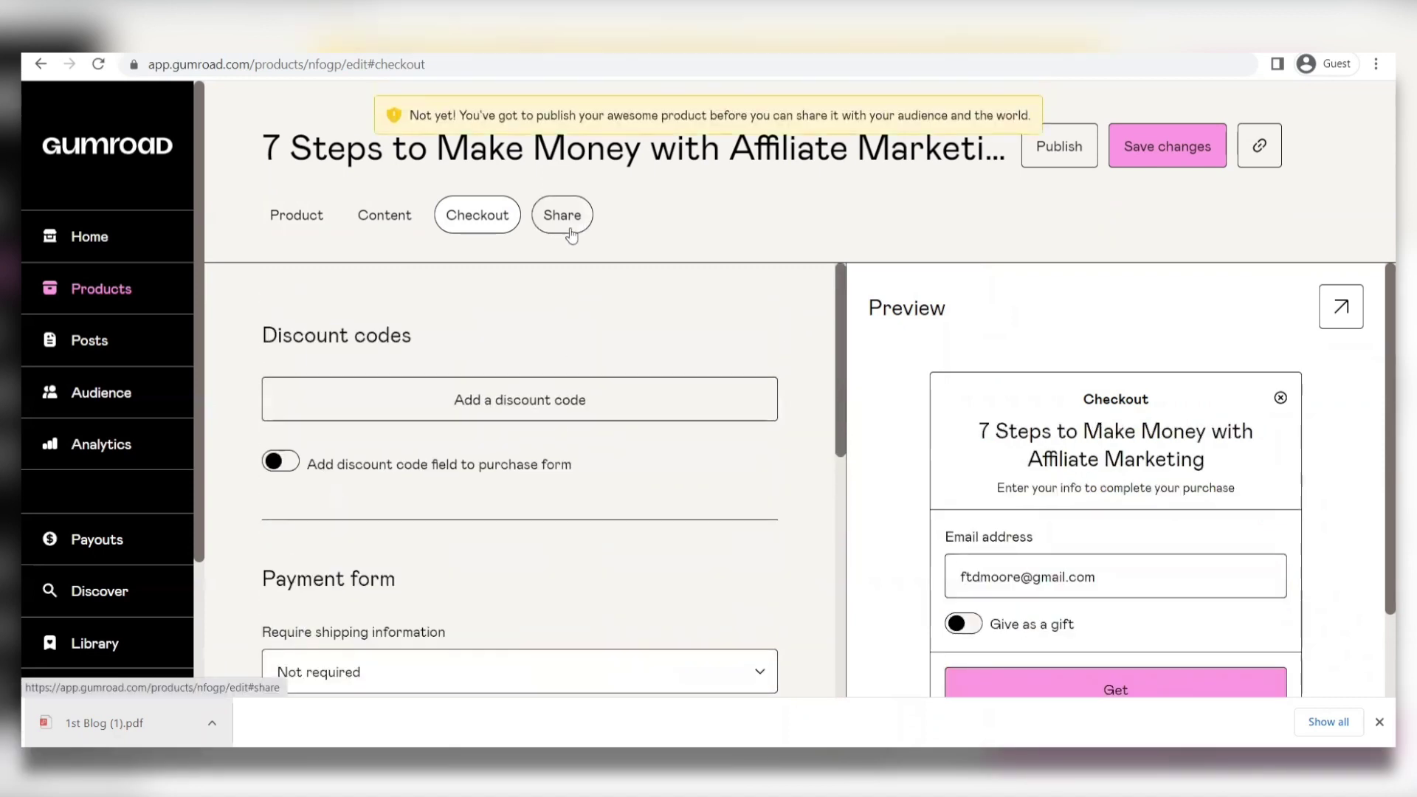
Publish the affiliate marketing product and select its Receipt Button field under Share
left_click(1058, 146)
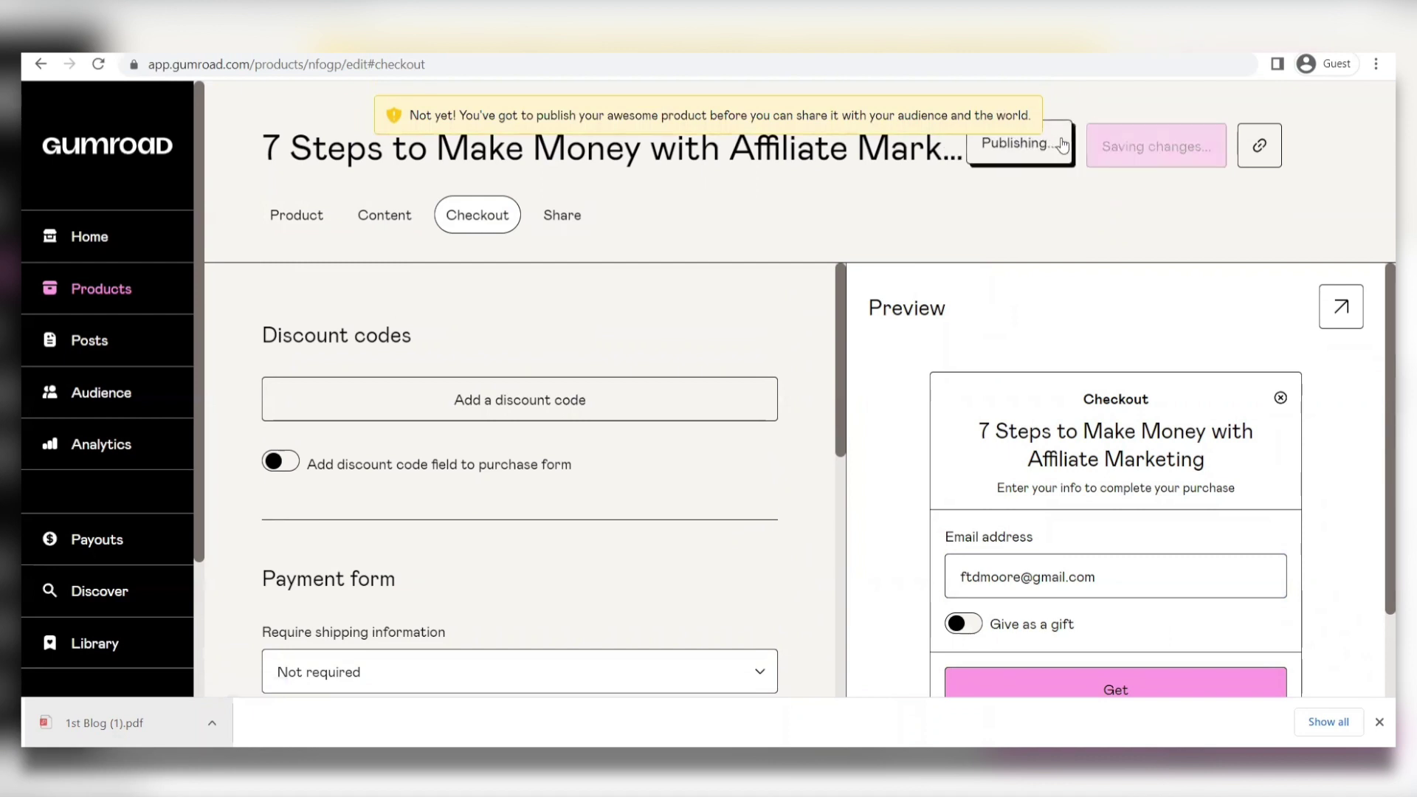
left_click(573, 226)
scroll(668, 386, "down", 5)
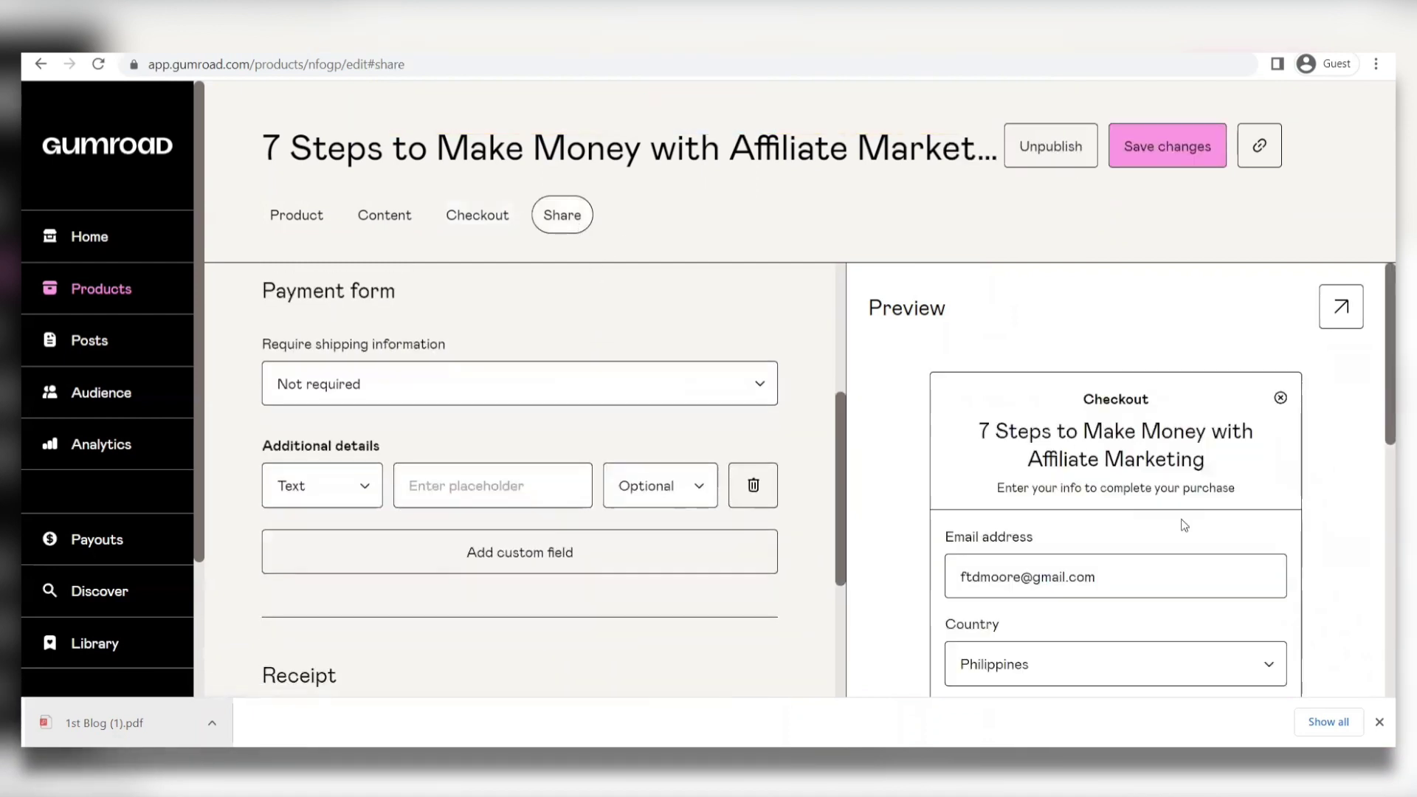
scroll(680, 465, "down", 2)
scroll(681, 465, "down", 1)
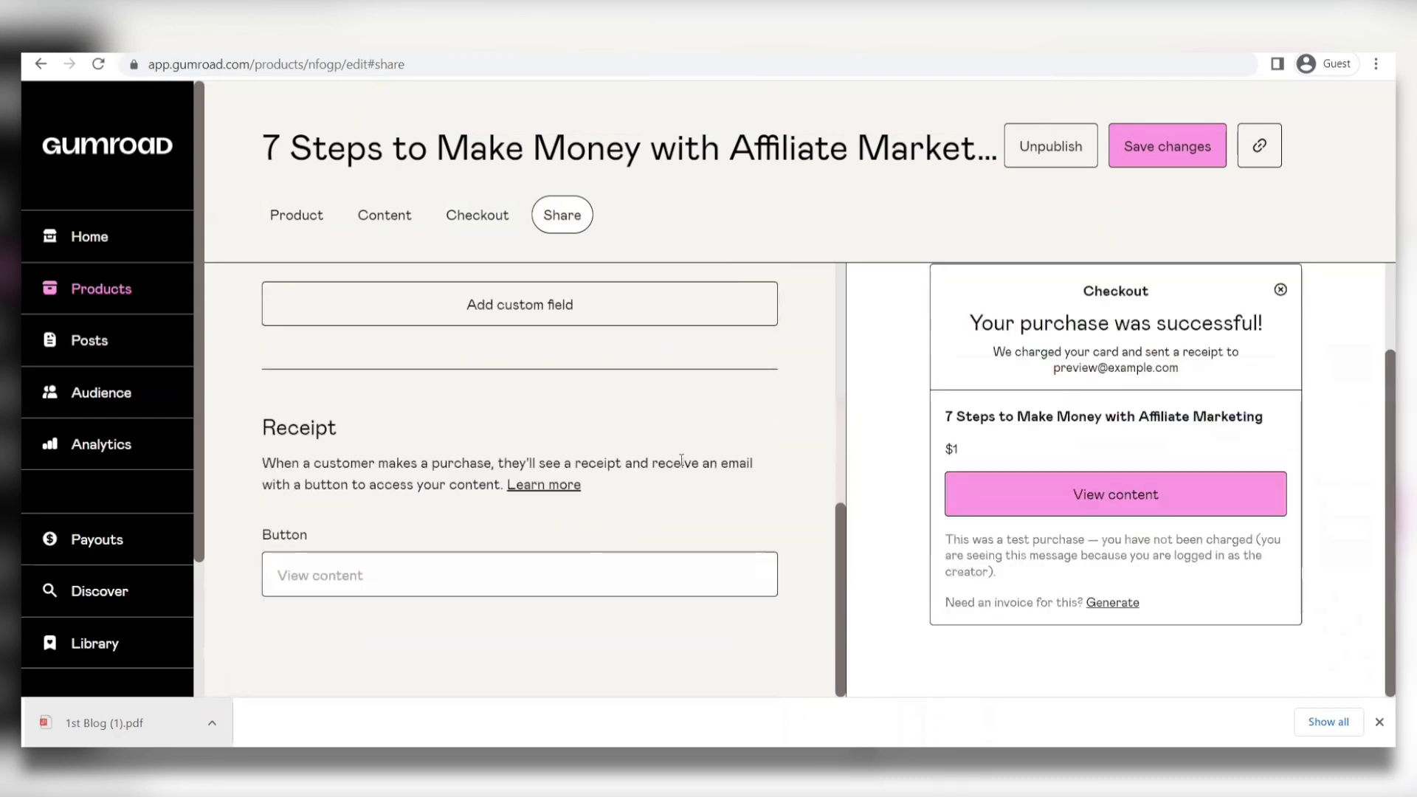
scroll(636, 505, "up", 1)
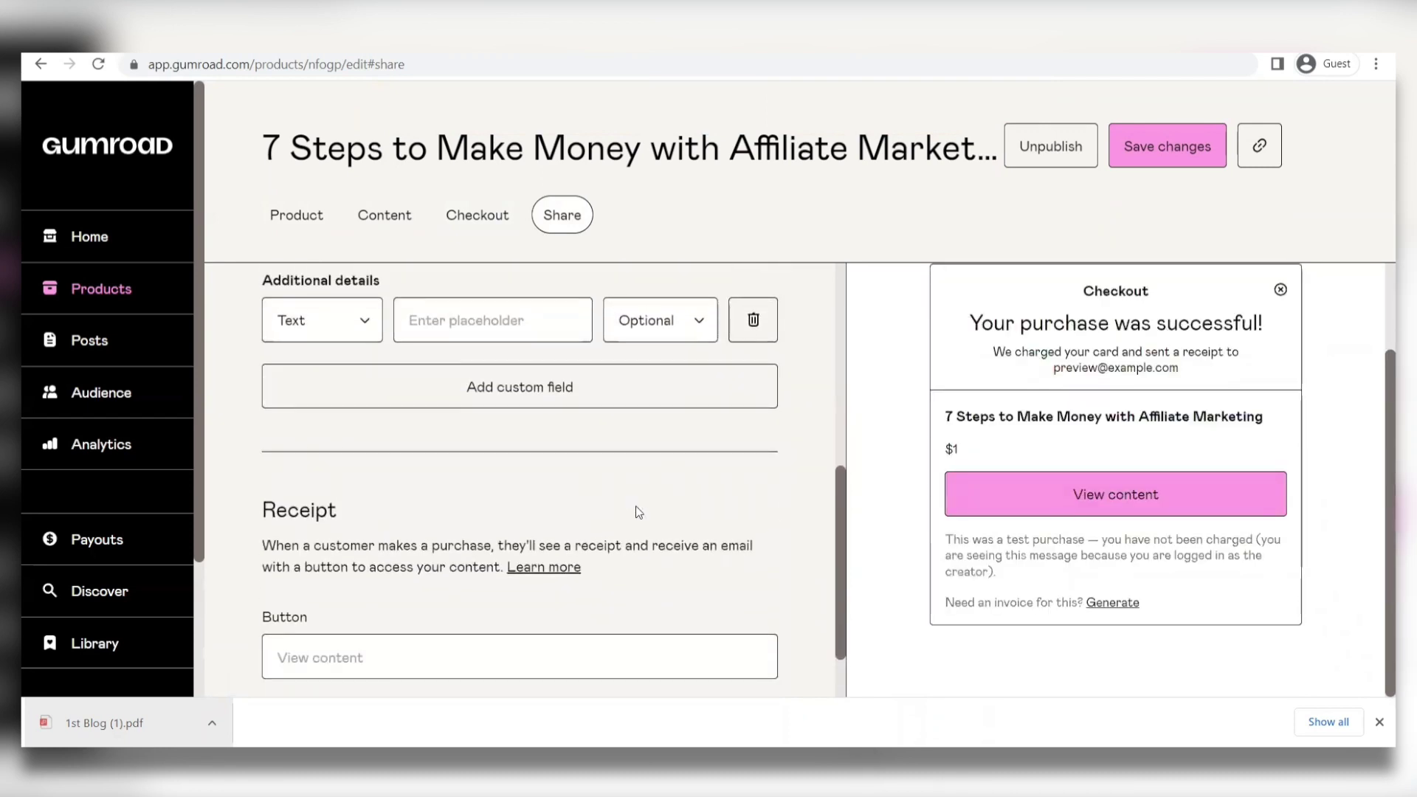
left_click(461, 641)
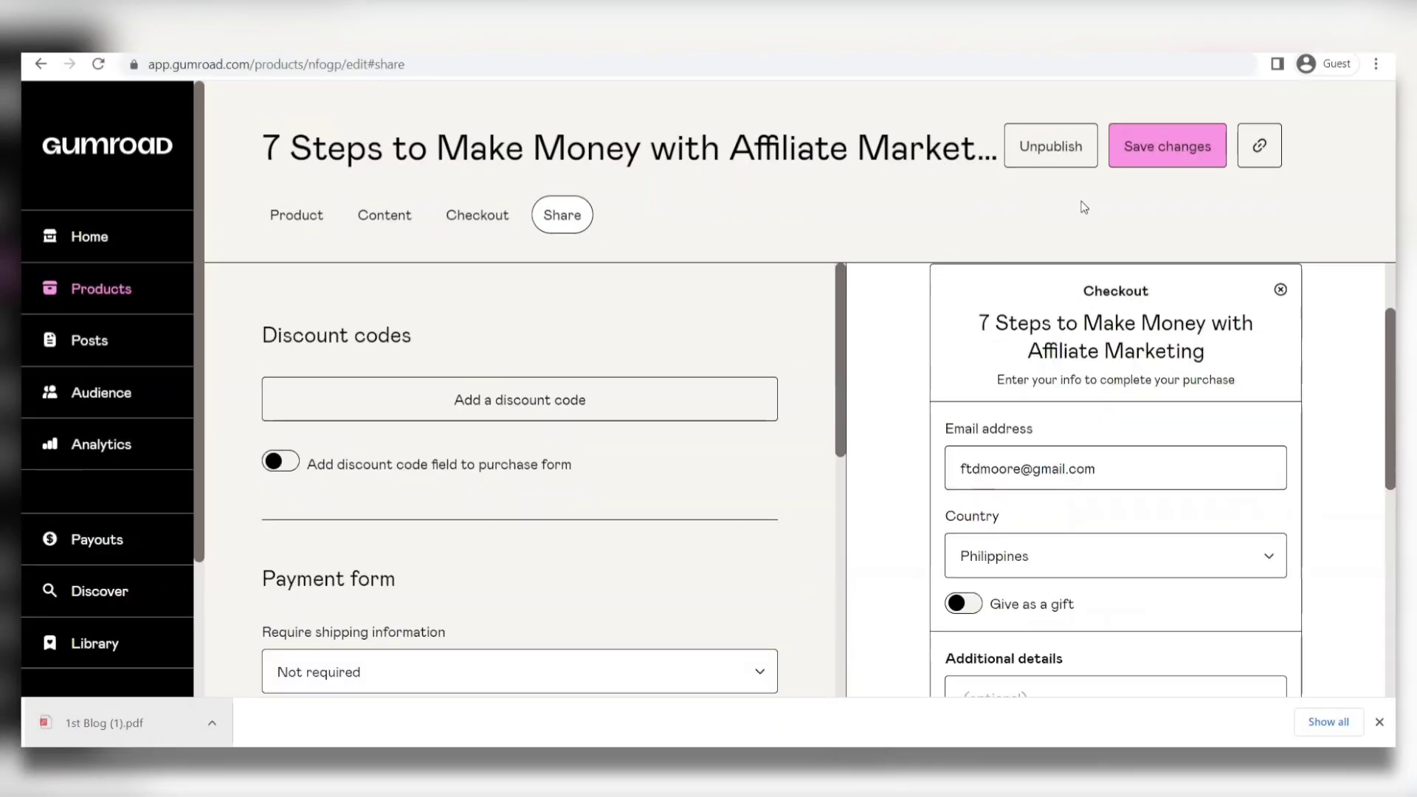
scroll(680, 405, "down", 1)
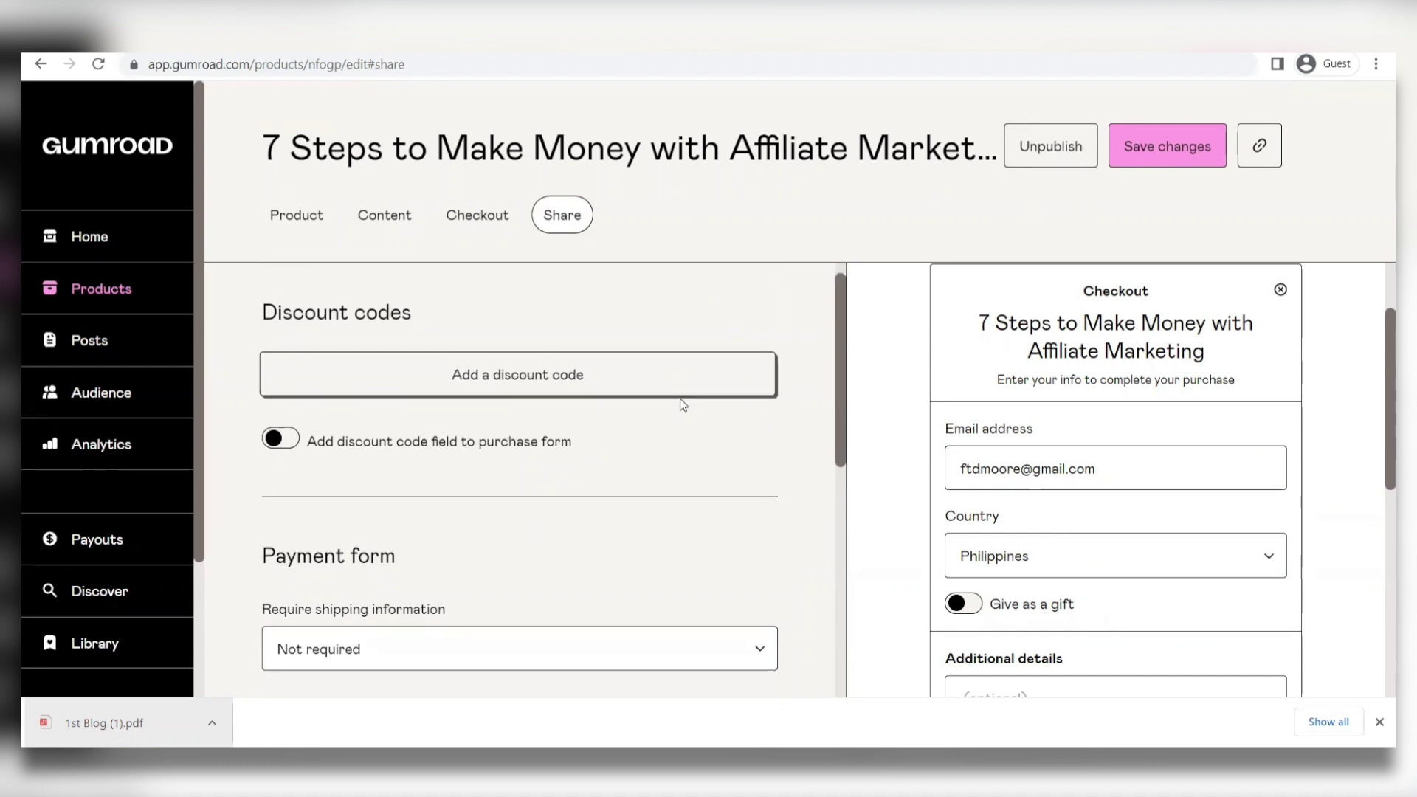
scroll(608, 419, "down", 3)
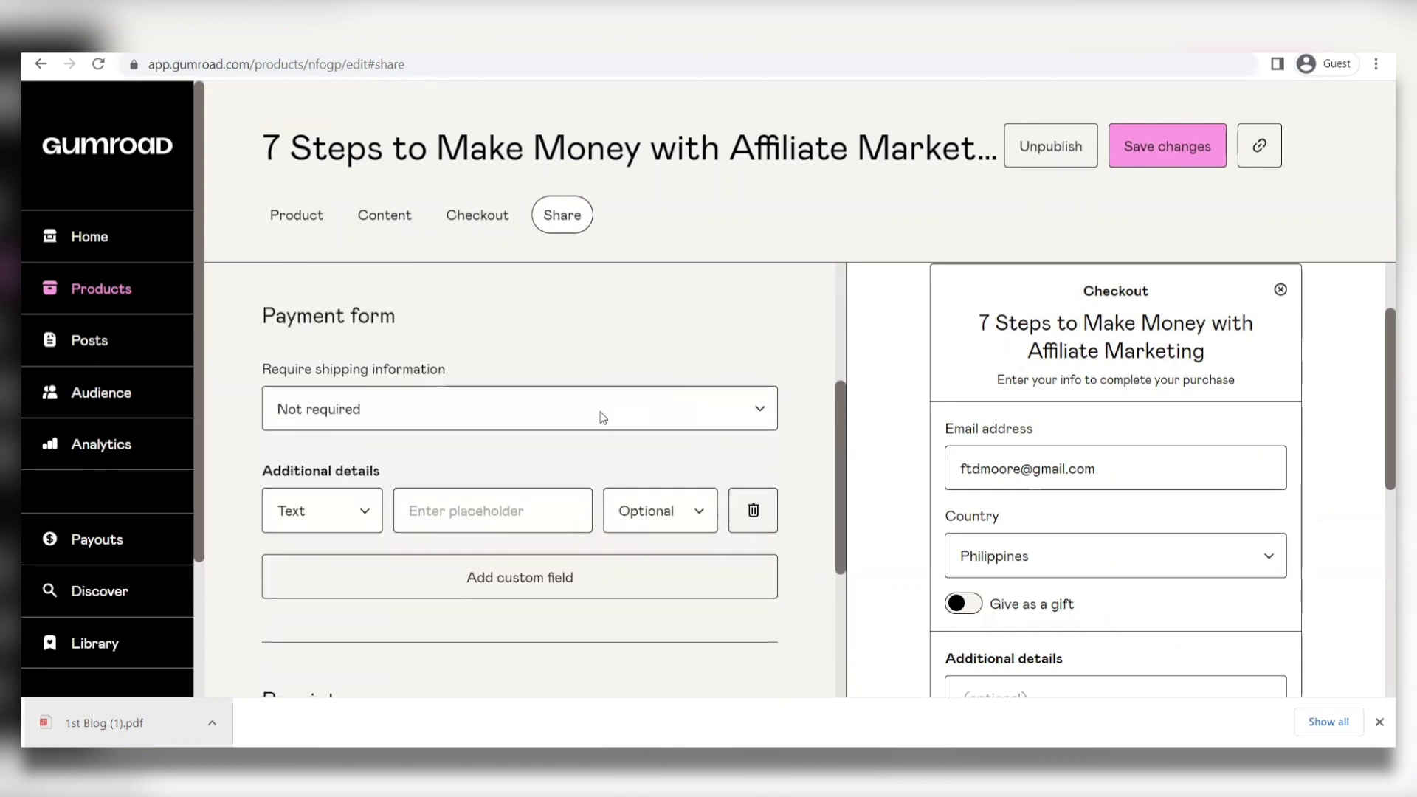
Shorten the receipt button text to 'TY 4 UR PURCHASE <3' after the length error, then save
left_click(576, 415)
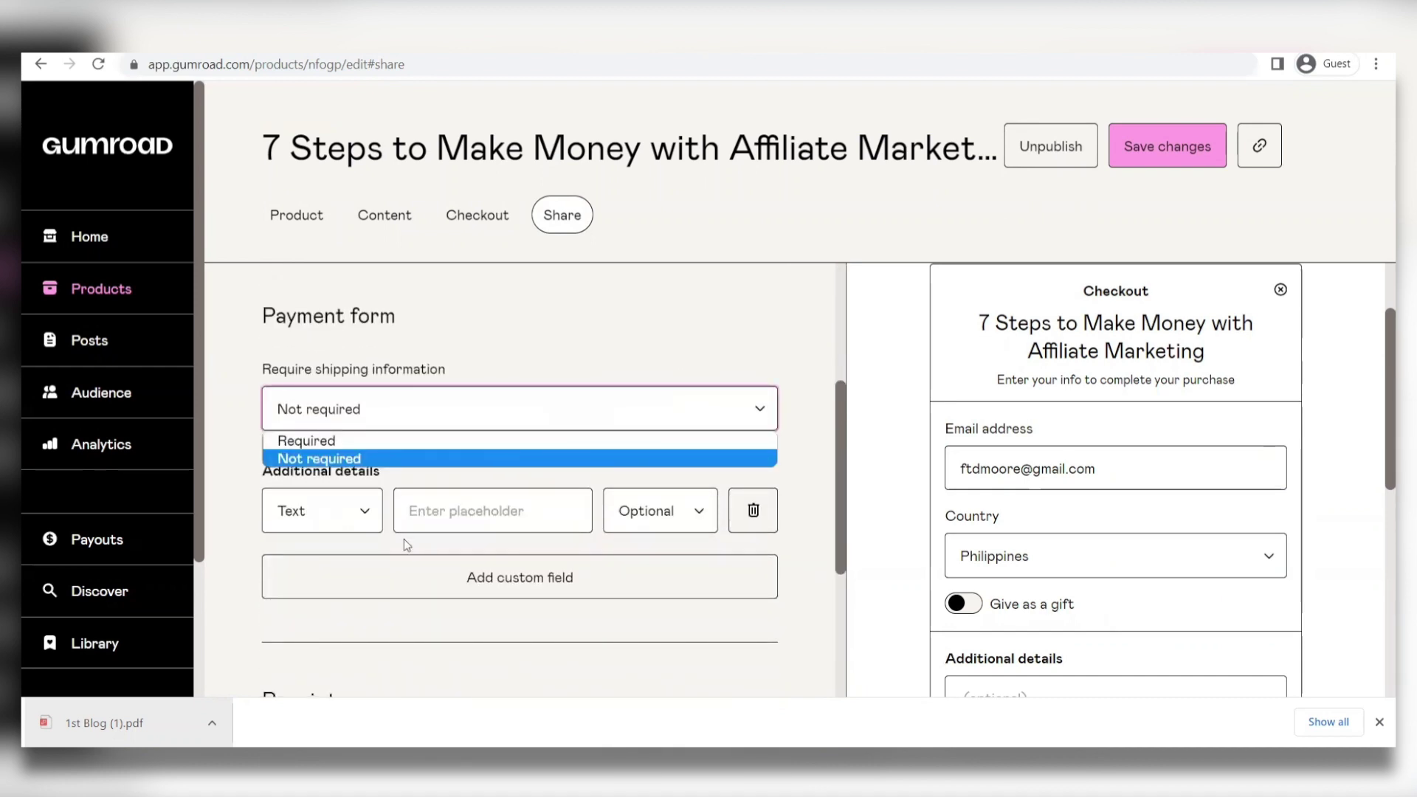
scroll(404, 539, "down", 3)
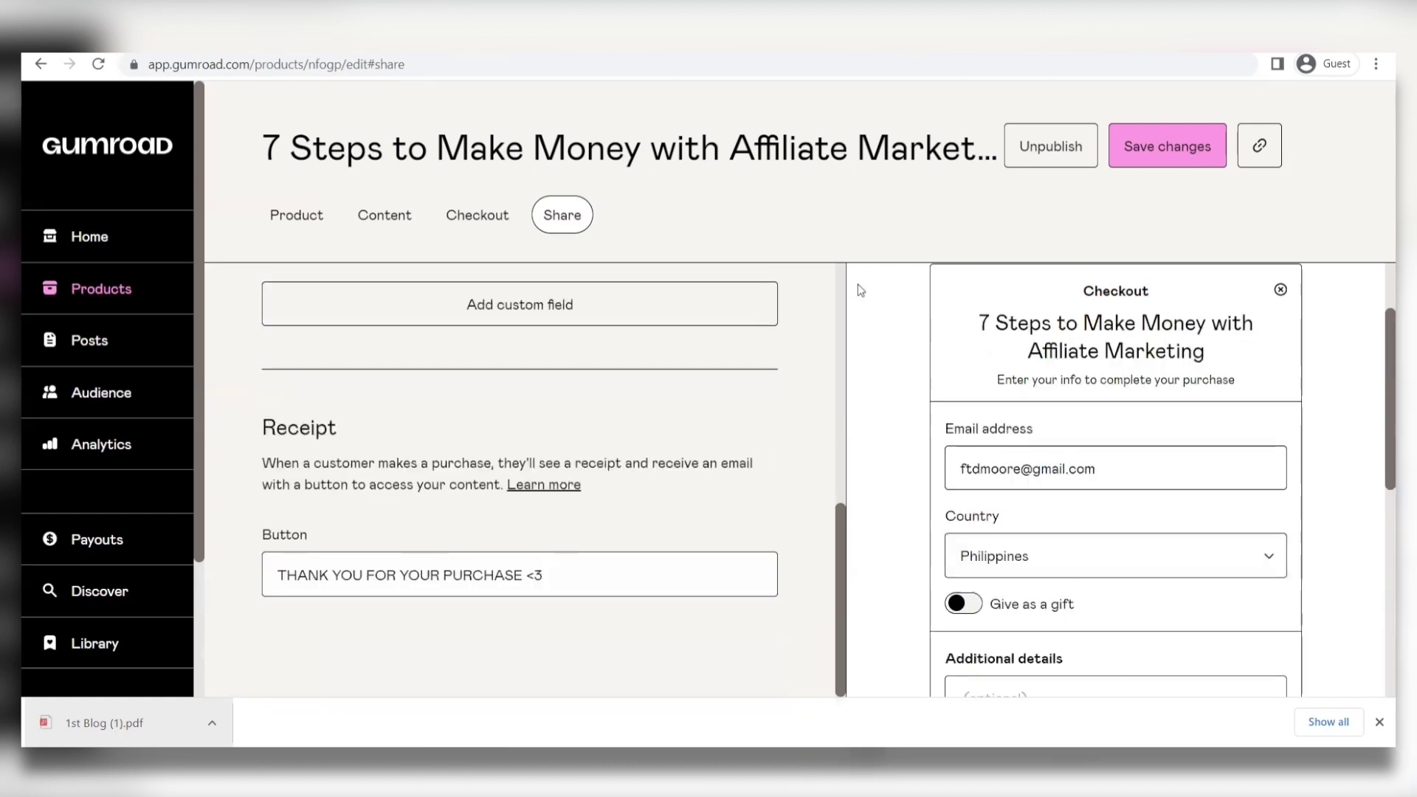
left_click(1165, 163)
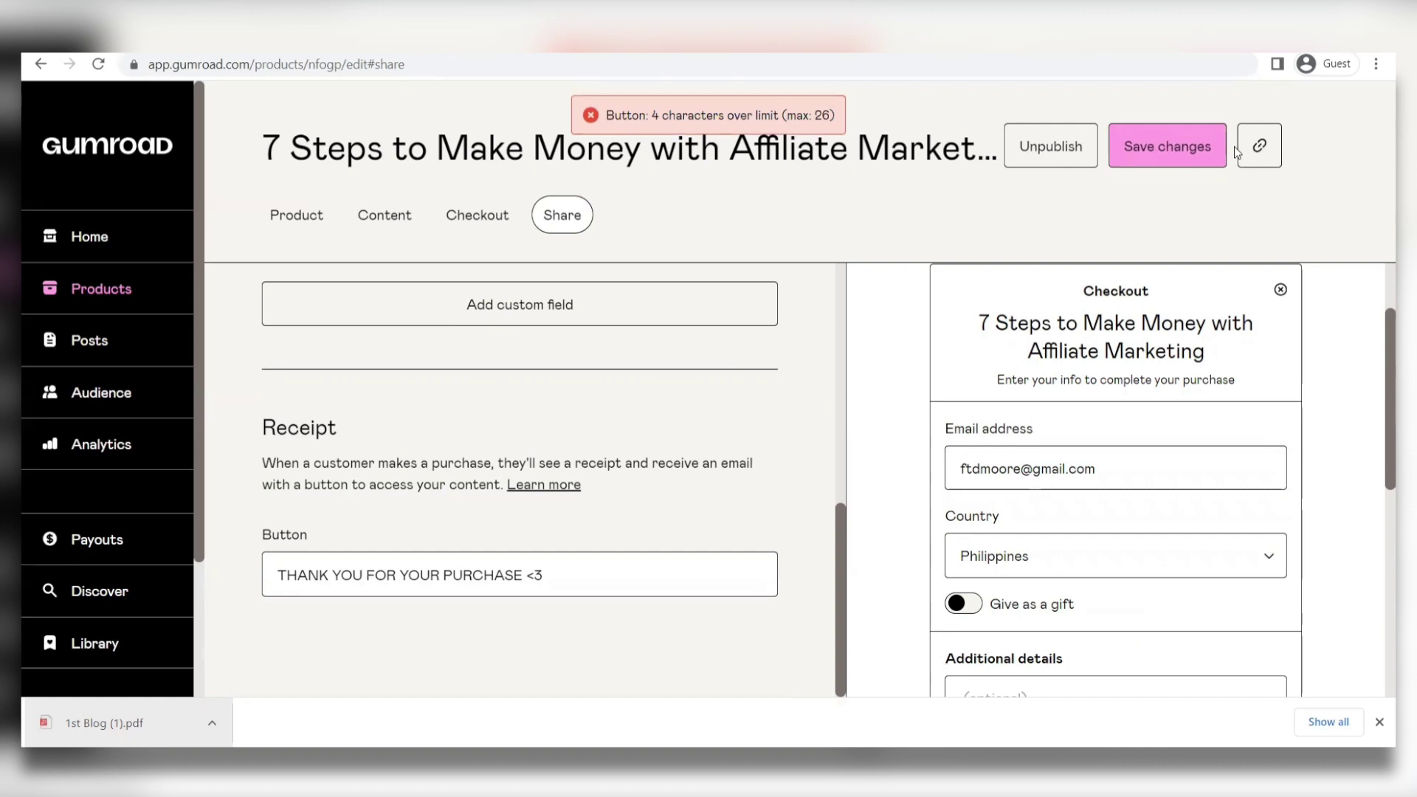
mouse_move(520, 573)
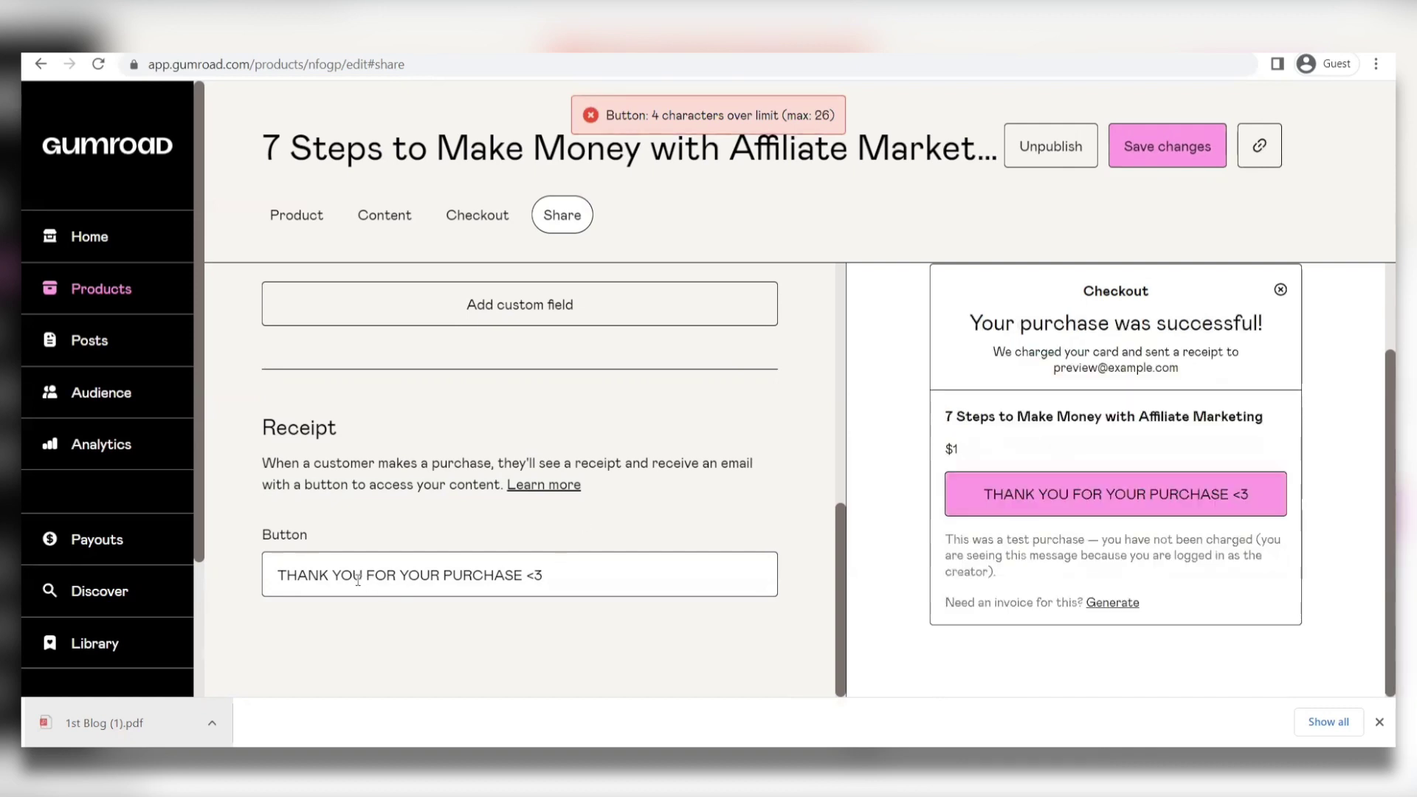
double_click(358, 577)
key("BackSpace")
key("BackSpace")
key("BackSpace")
key("BackSpace")
key("BackSpace")
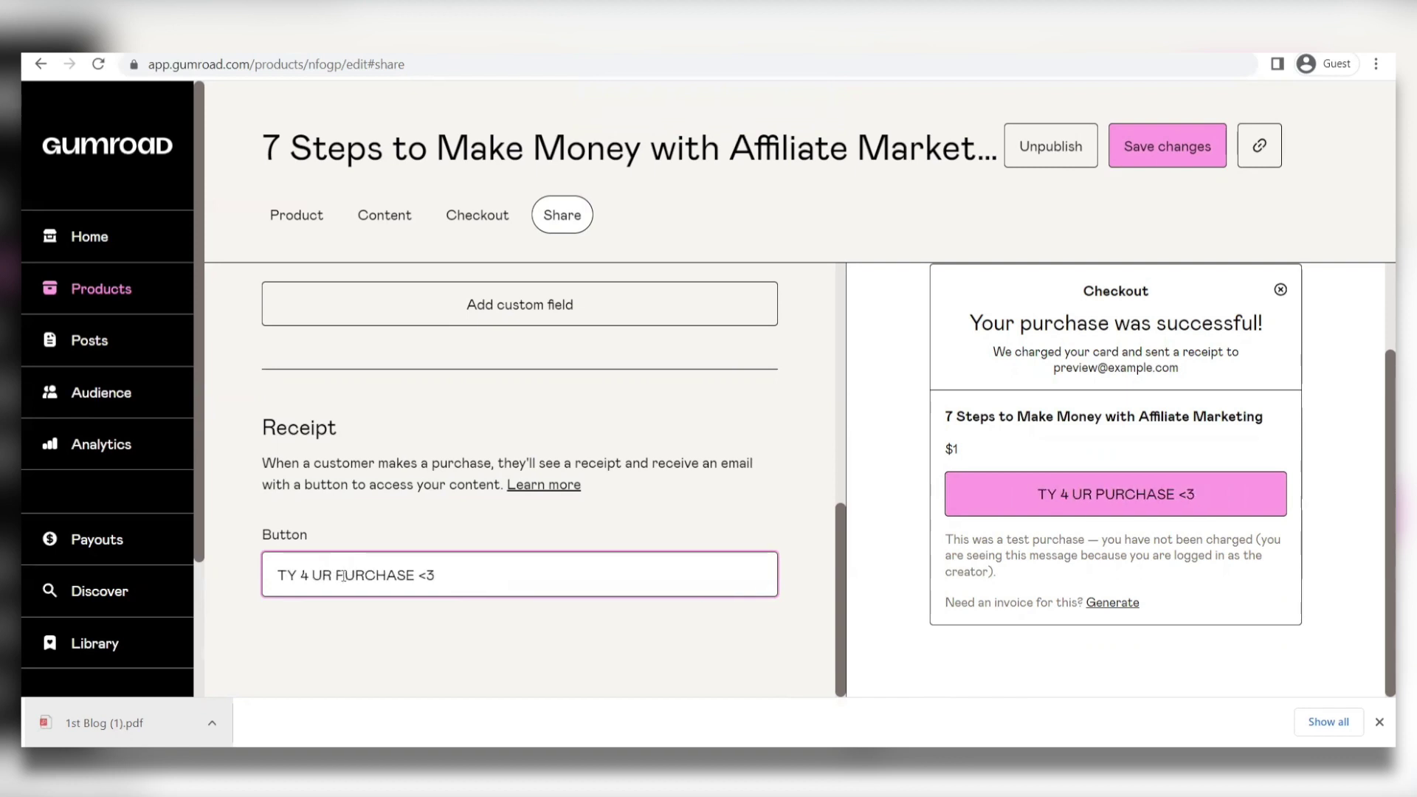
left_click(1141, 149)
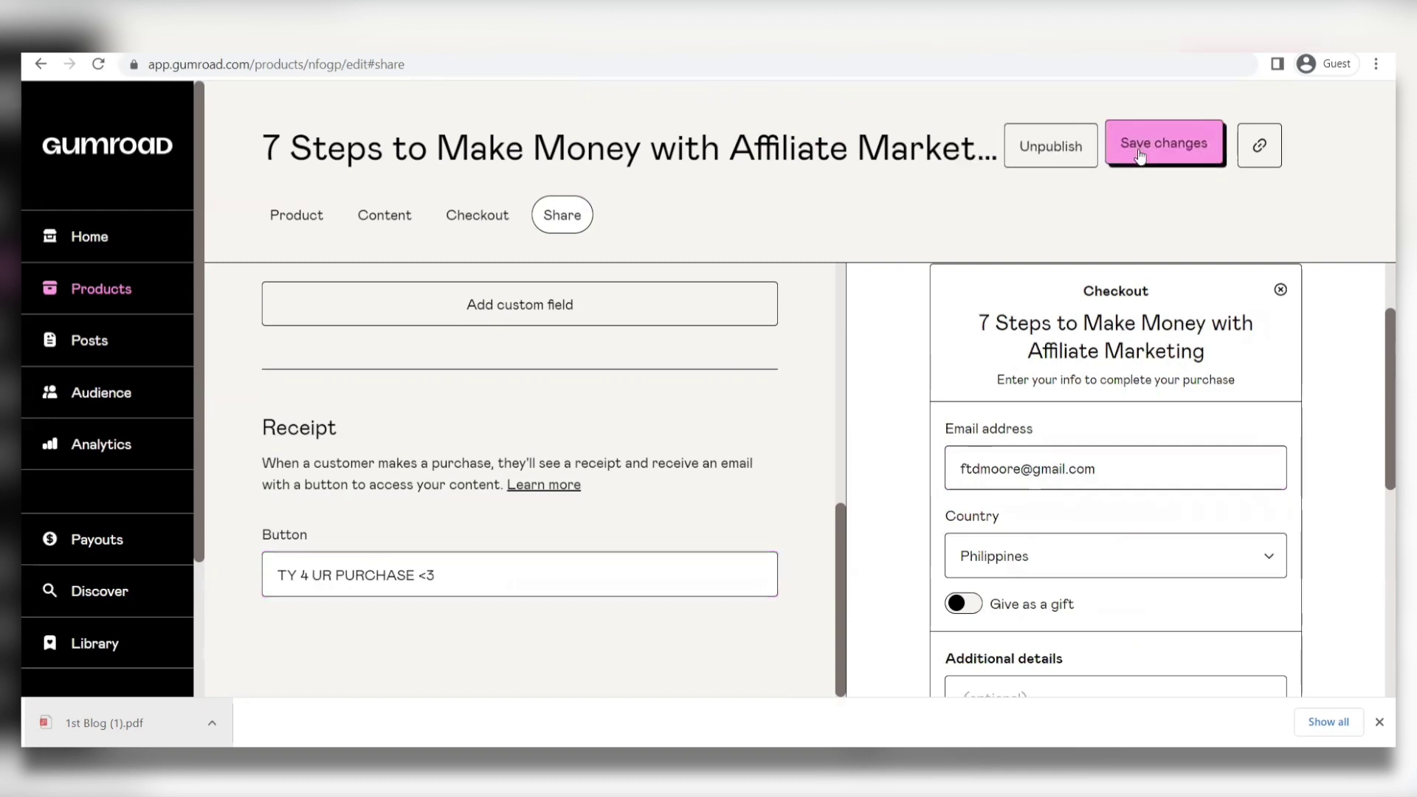
scroll(853, 421, "down", 5)
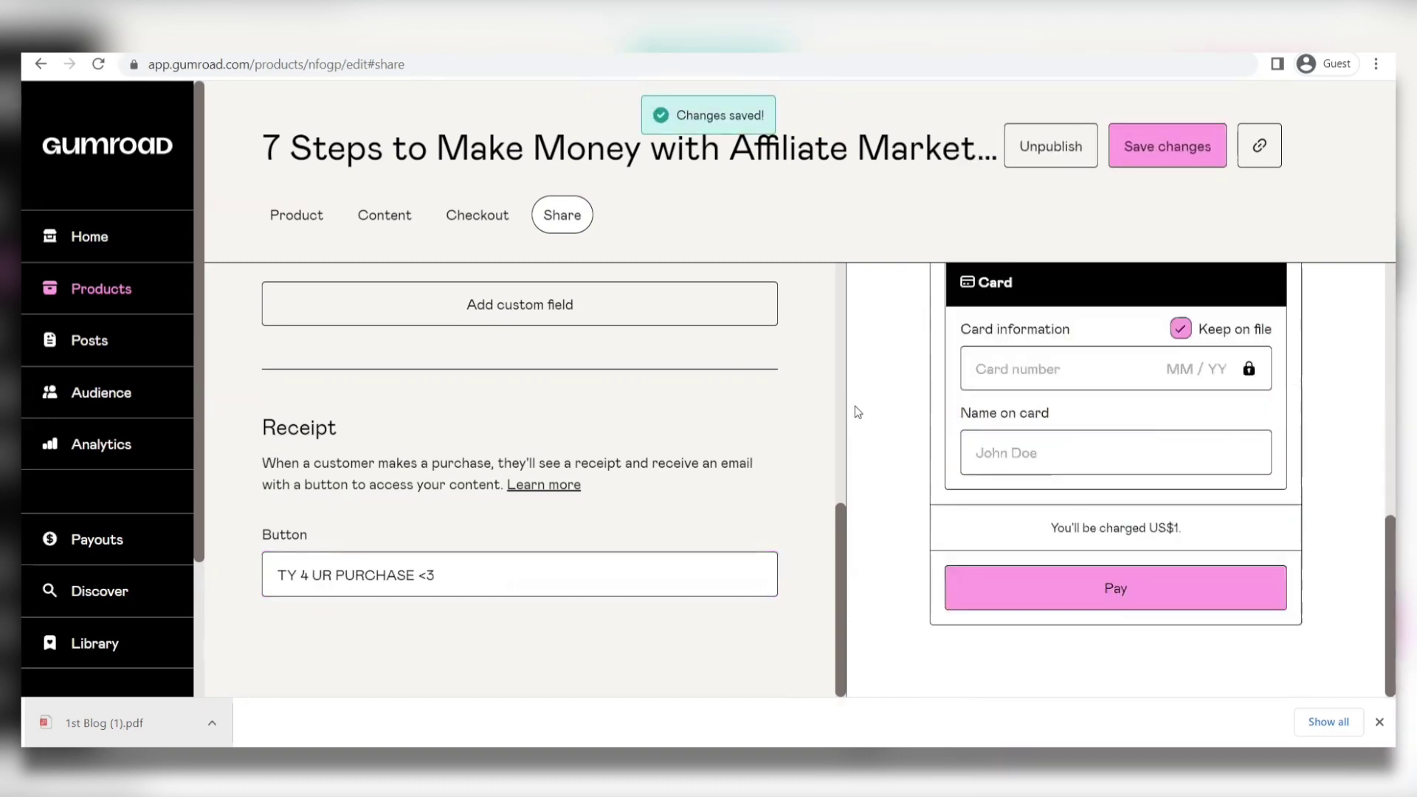
scroll(854, 410, "up", 7)
Copy the product's public link and open its live page in a new window
left_click(1259, 145)
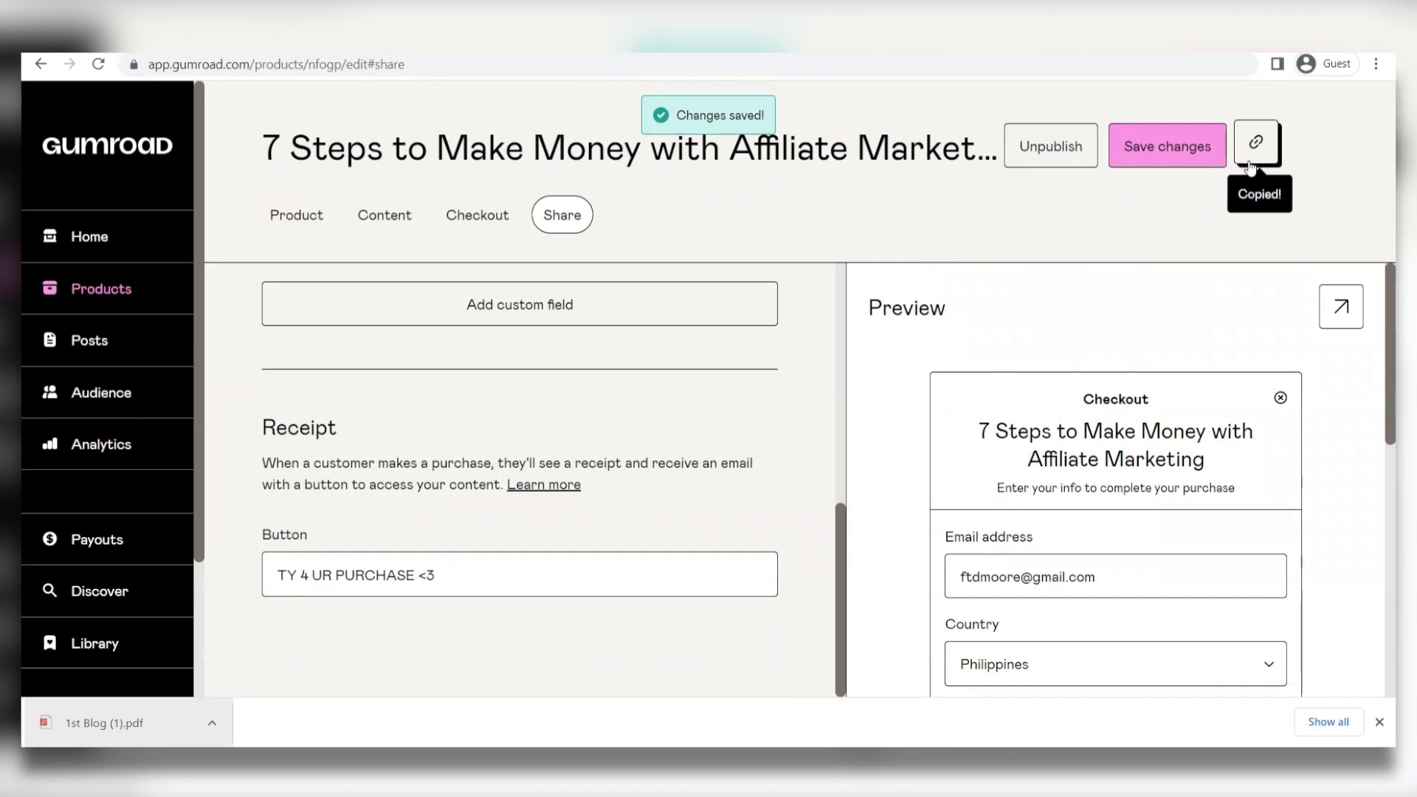
scroll(844, 386, "up", 8)
scroll(843, 386, "down", 8)
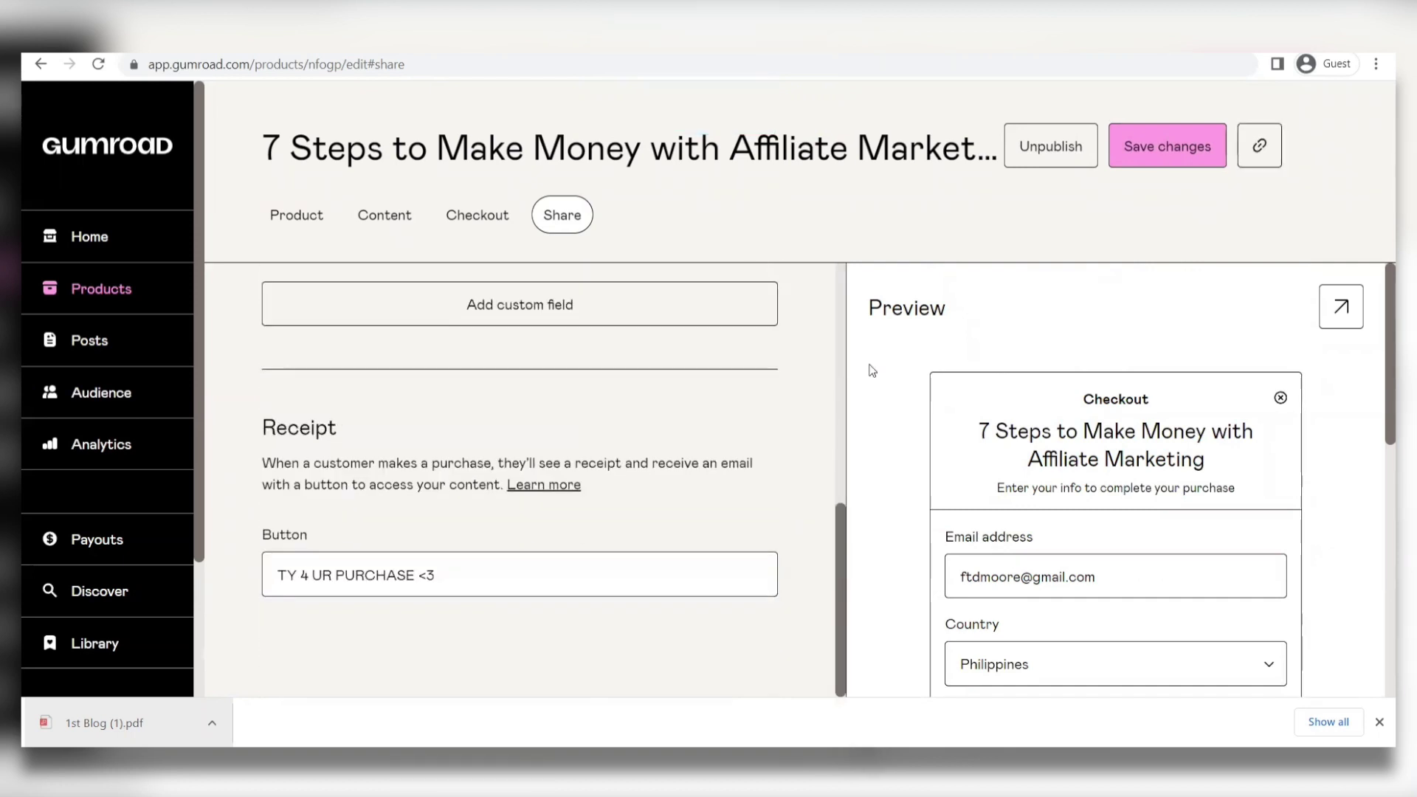
left_click(1341, 310)
scroll(966, 378, "down", 5)
scroll(961, 391, "down", 4)
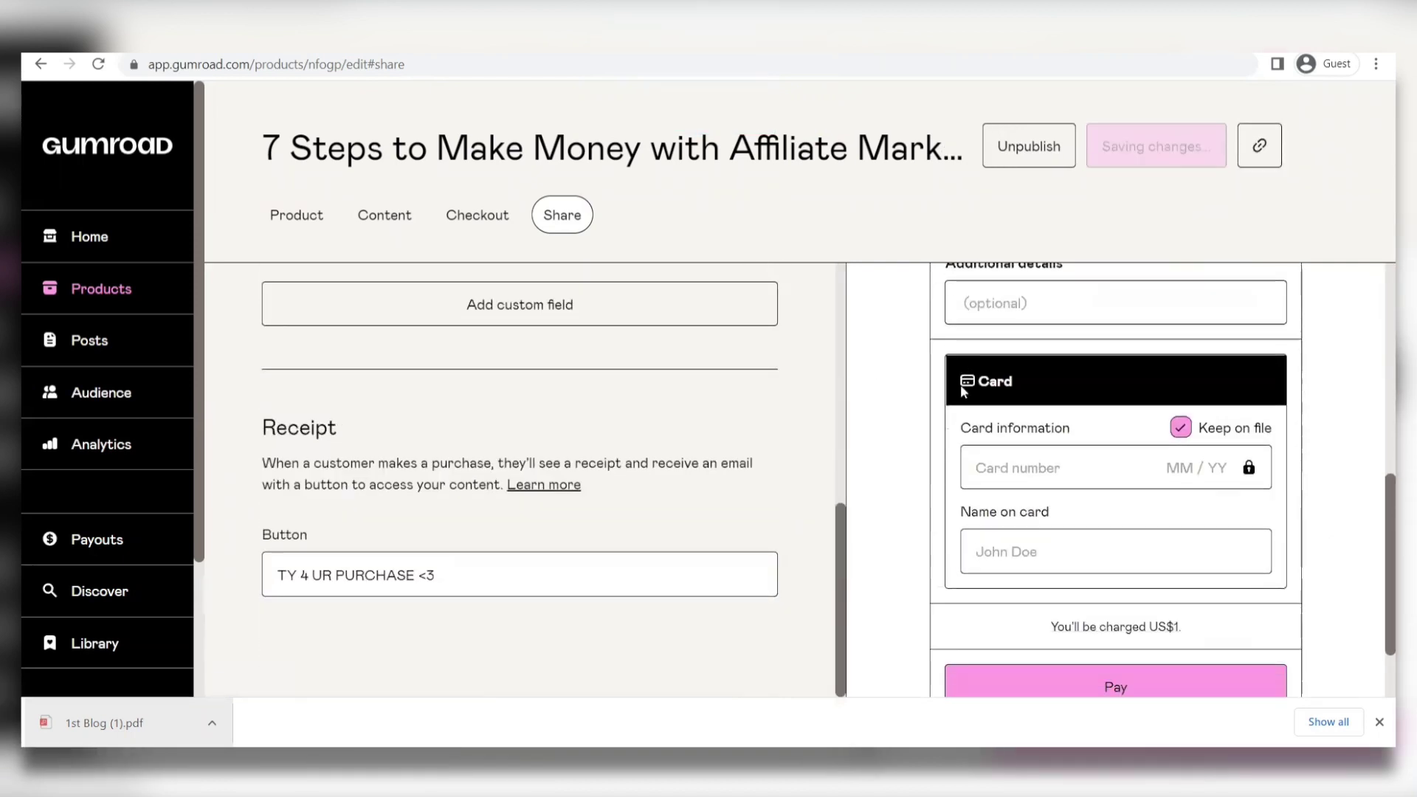